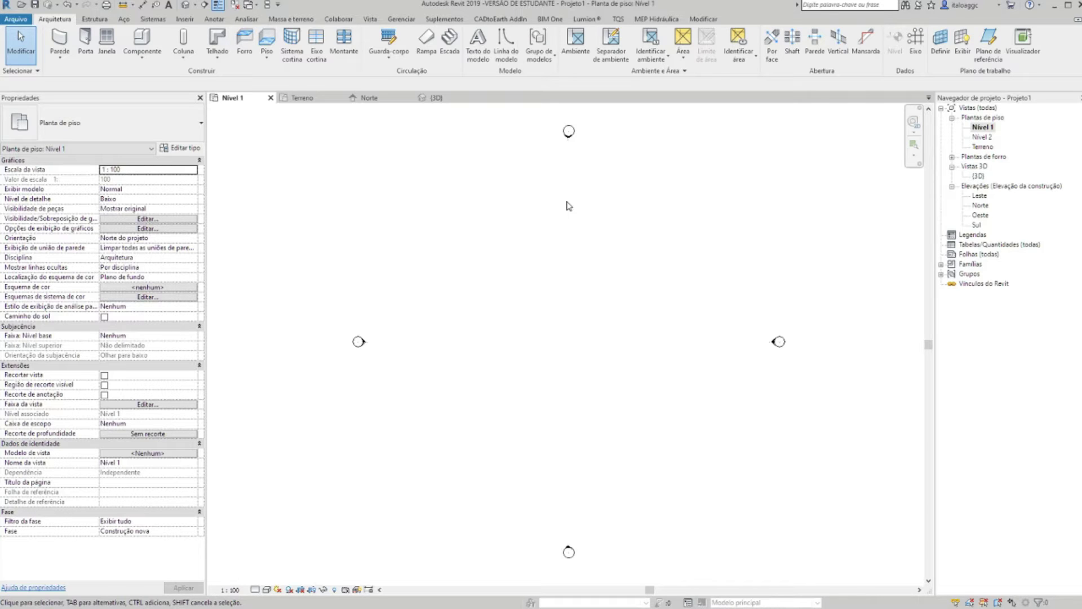
Expand the Famílias branch in the project browser and collapse the Elevações and Vistas 3D branches
{"action": "left_click", "coordinate": [971, 264]}
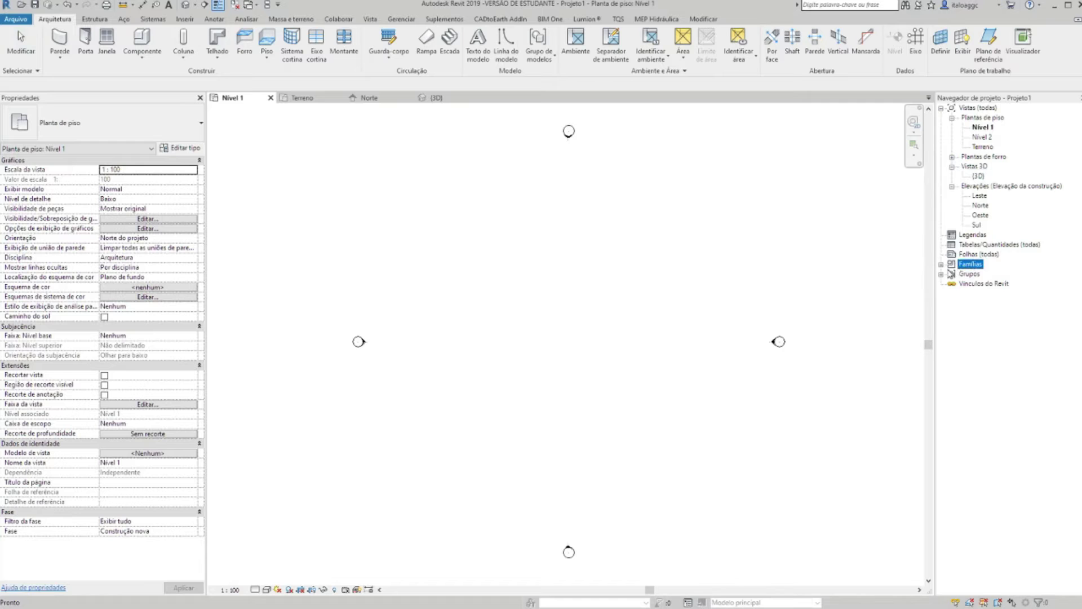
{"action": "left_click", "coordinate": [942, 265]}
{"action": "left_click", "coordinate": [979, 274]}
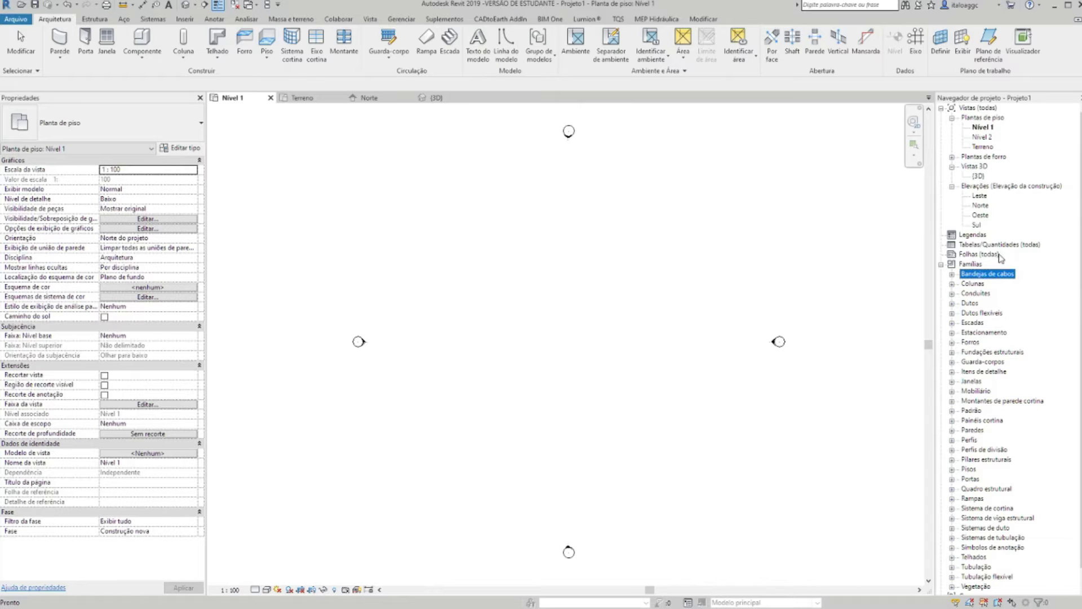
{"action": "left_click", "coordinate": [952, 187]}
{"action": "left_click", "coordinate": [953, 168]}
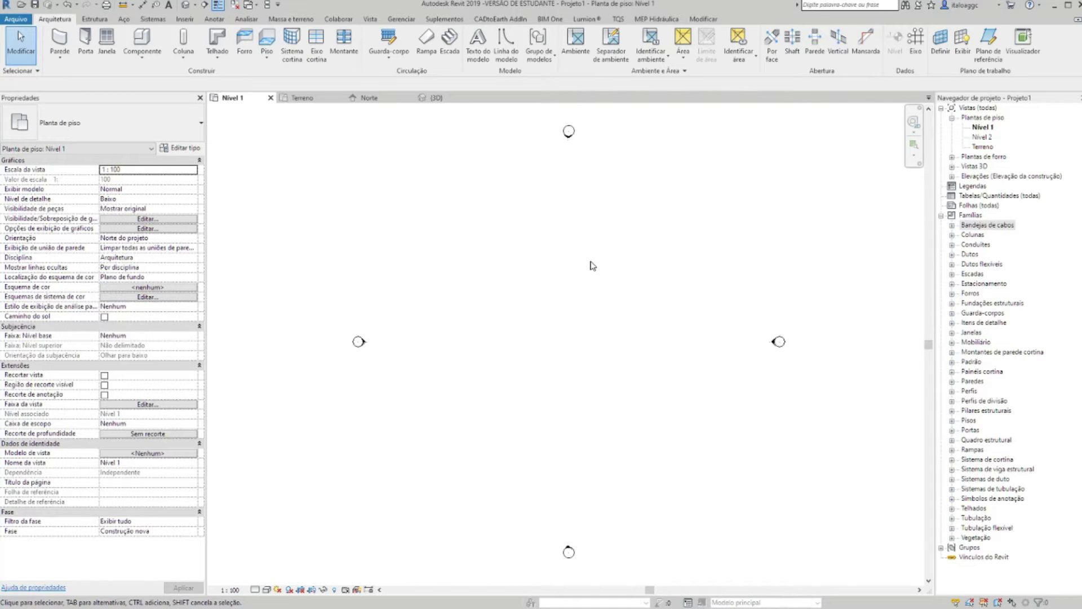
{"action": "left_click", "coordinate": [402, 21]}
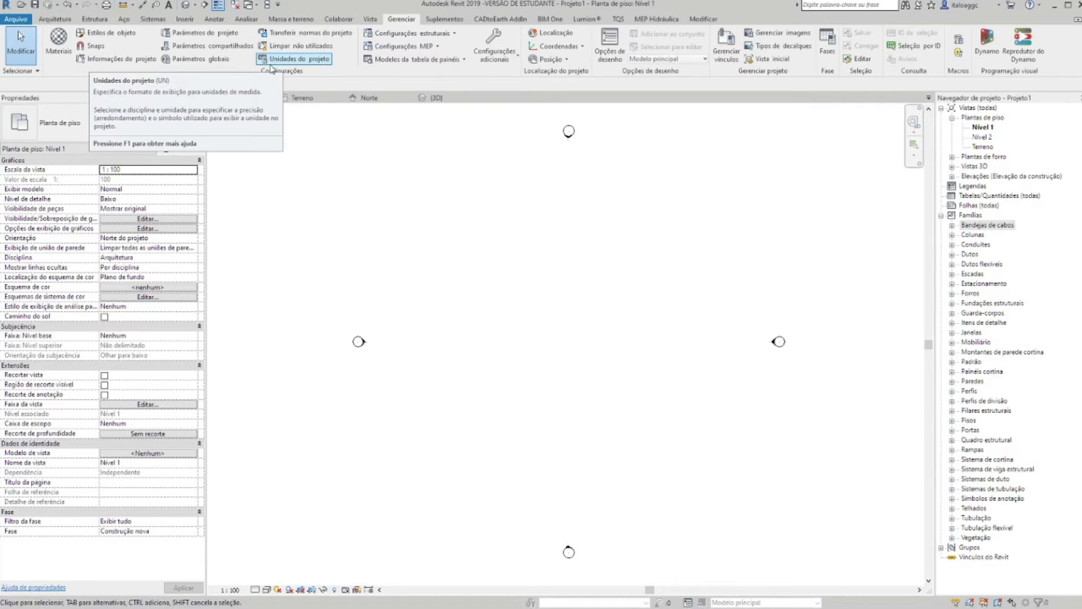
{"action": "left_click", "coordinate": [294, 63]}
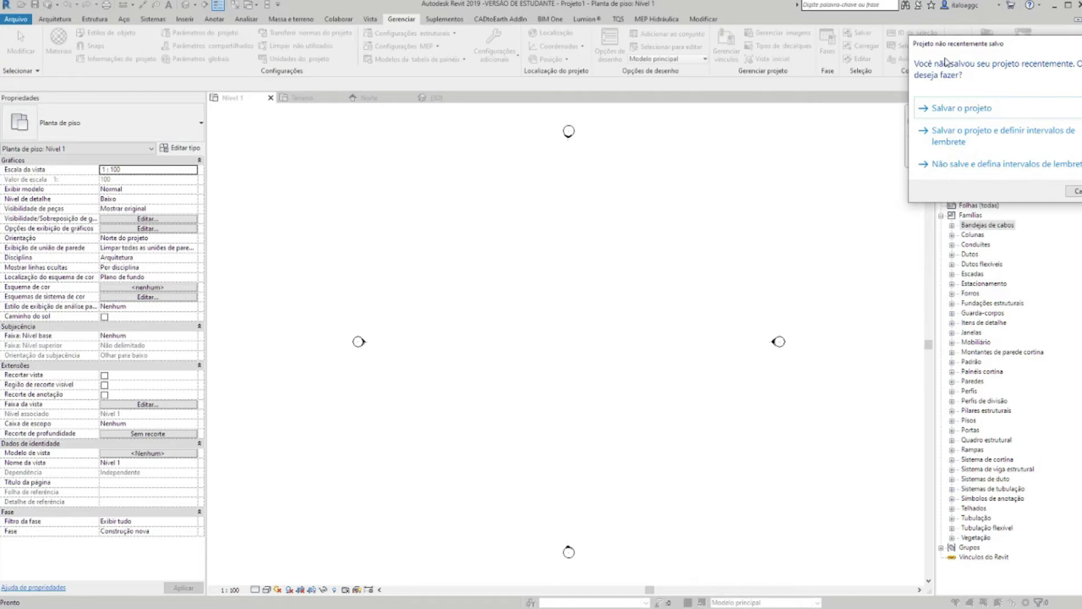
{"action": "left_click_drag", "start_coordinate": [1001, 46], "coordinate": [587, 177]}
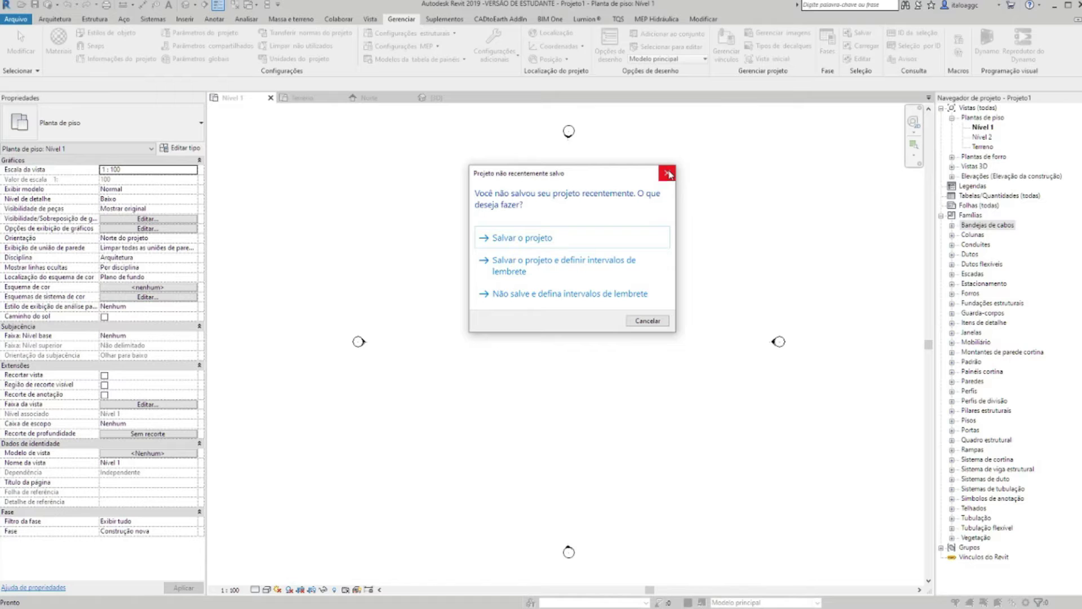
{"action": "left_click", "coordinate": [669, 174]}
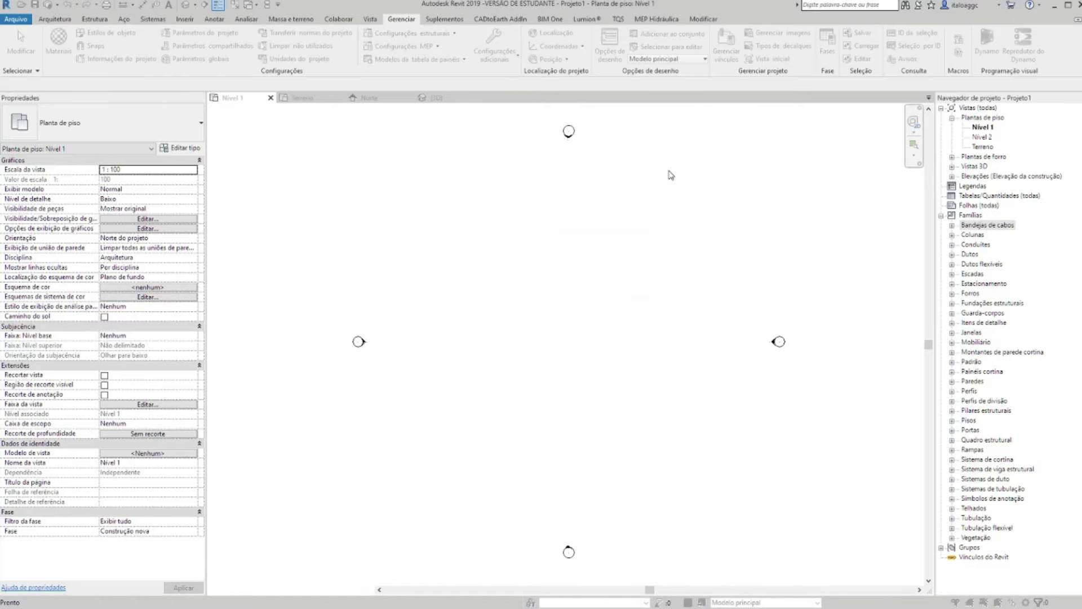
{"action": "left_click_drag", "start_coordinate": [515, 172], "coordinate": [538, 169]}
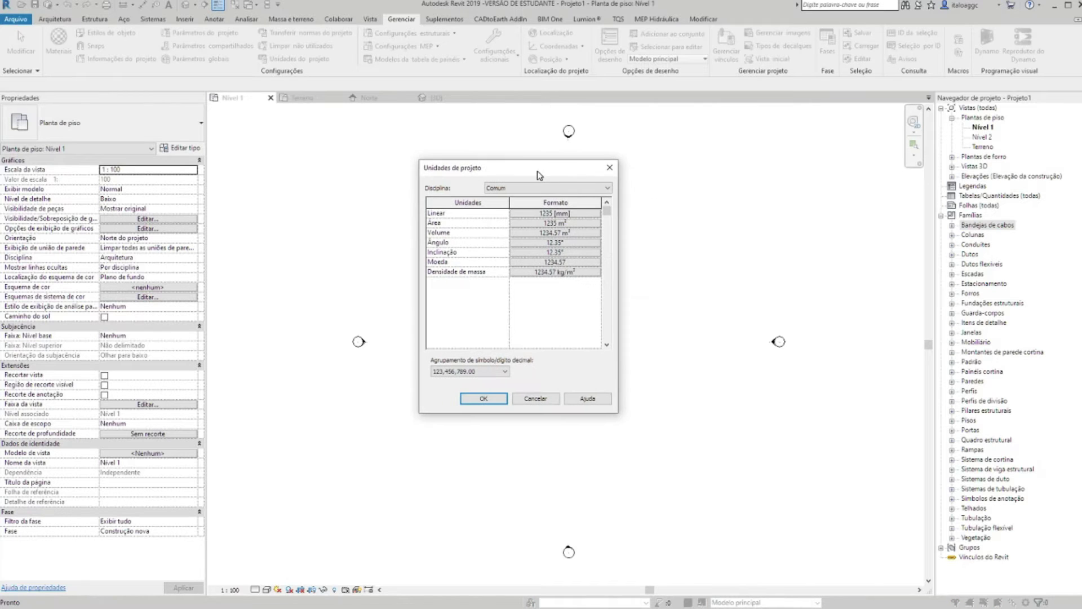
{"action": "left_click", "coordinate": [610, 168]}
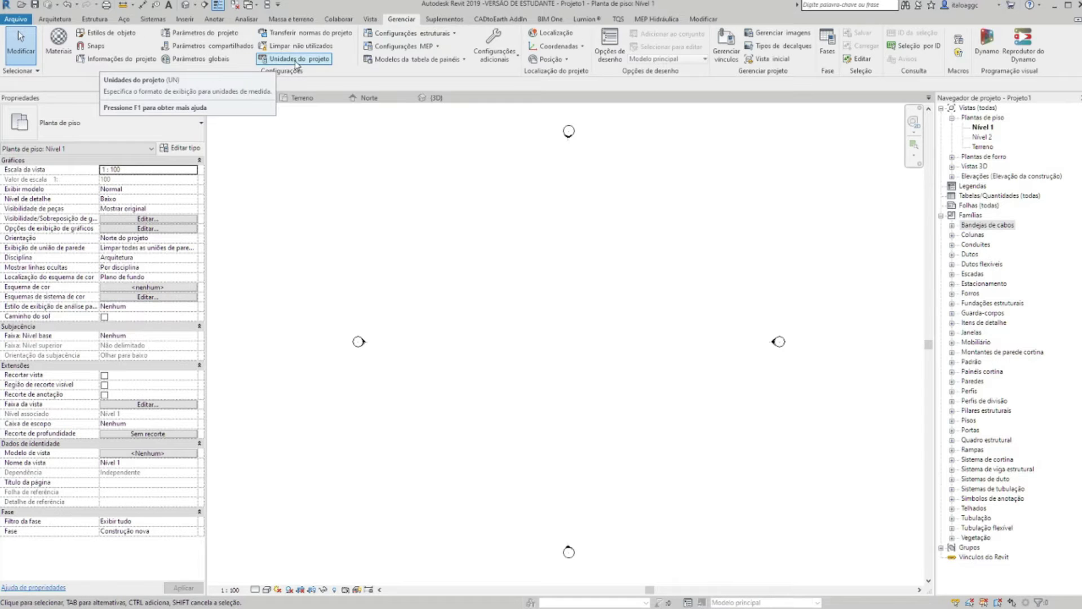
Set the project's Linear unit format to Metros with 2 casas decimais rounding and apply the project units
{"action": "left_click", "coordinate": [312, 60]}
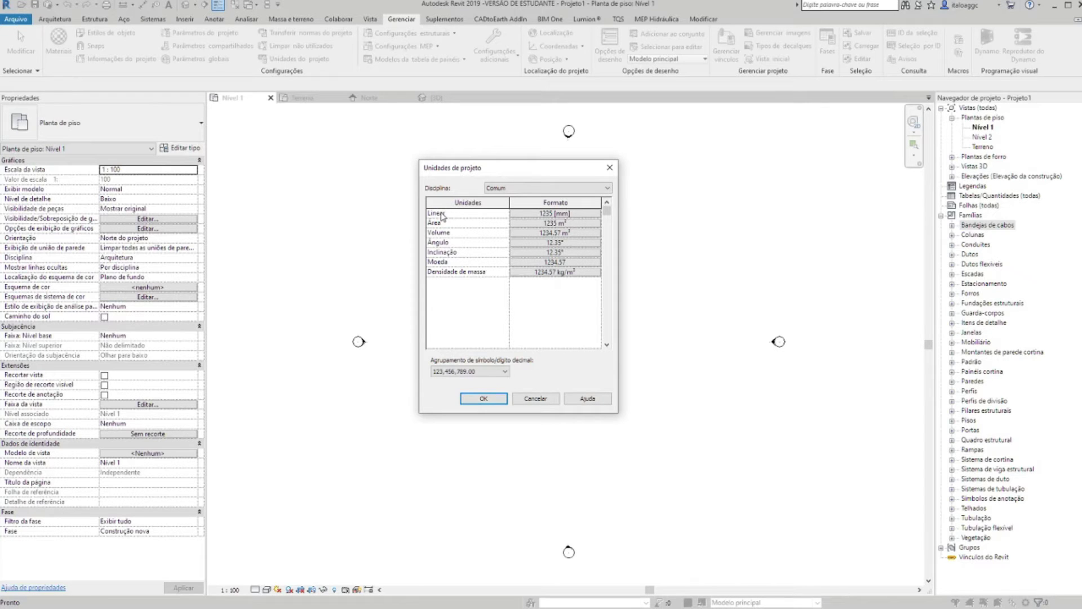
{"action": "left_click", "coordinate": [554, 215]}
{"action": "left_click_drag", "start_coordinate": [511, 201], "coordinate": [707, 190]}
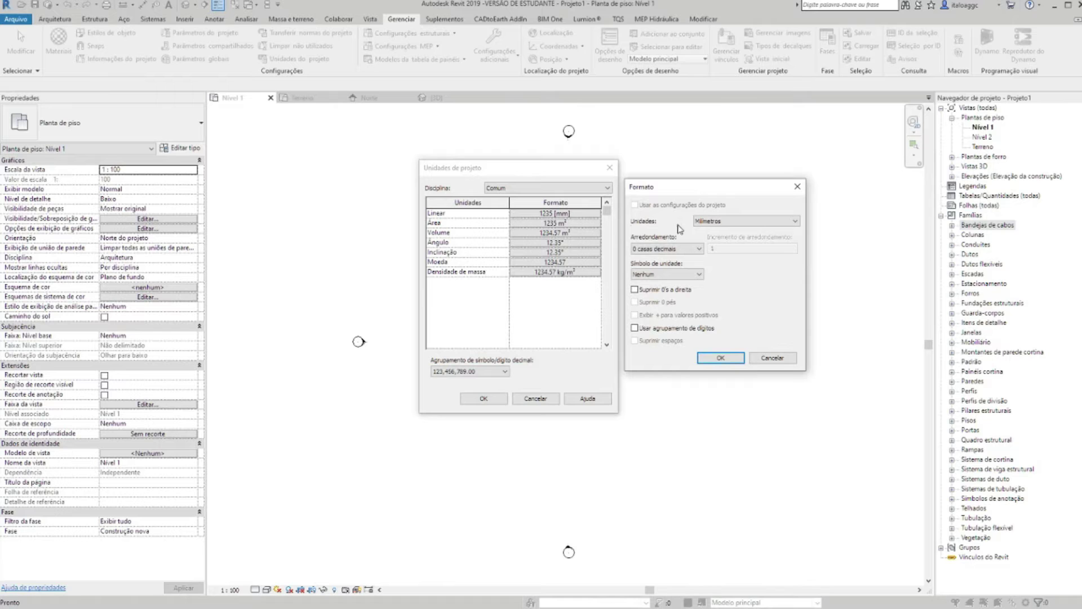
{"action": "left_click", "coordinate": [730, 223]}
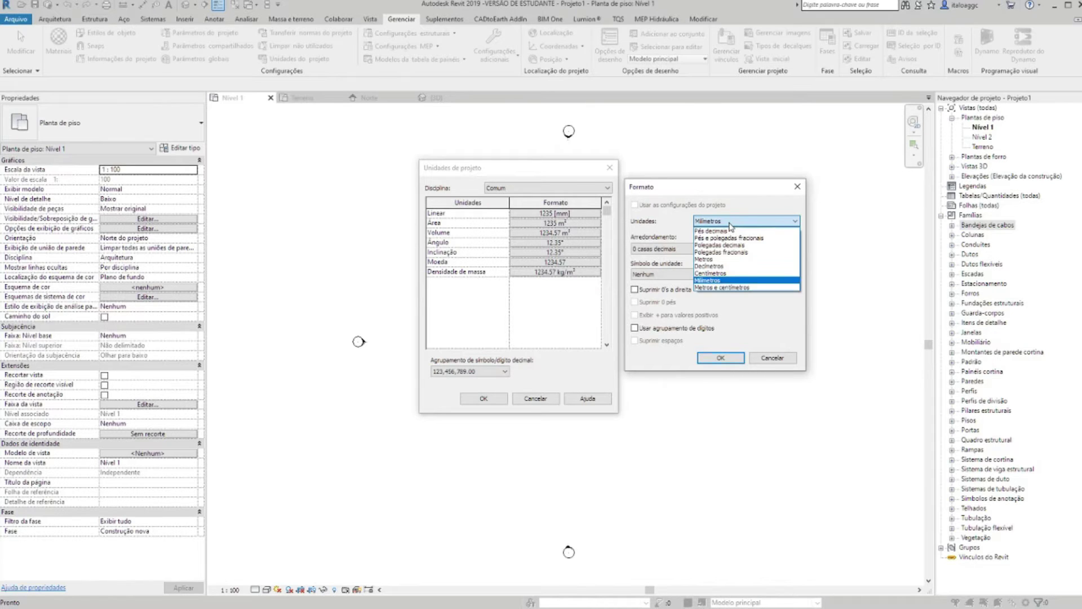
{"action": "left_click", "coordinate": [711, 260]}
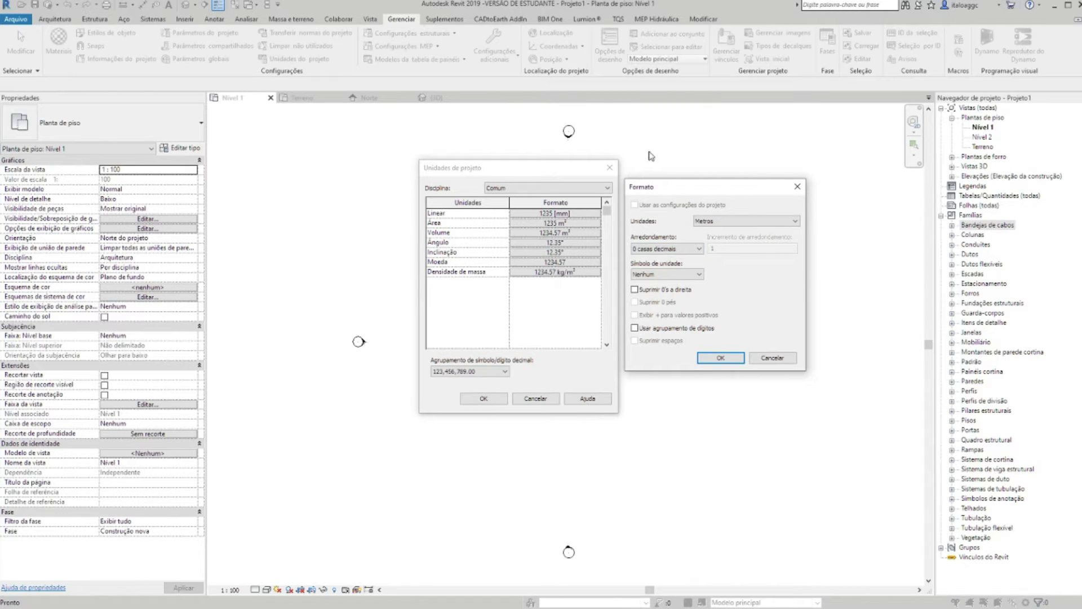
{"action": "left_click", "coordinate": [667, 250]}
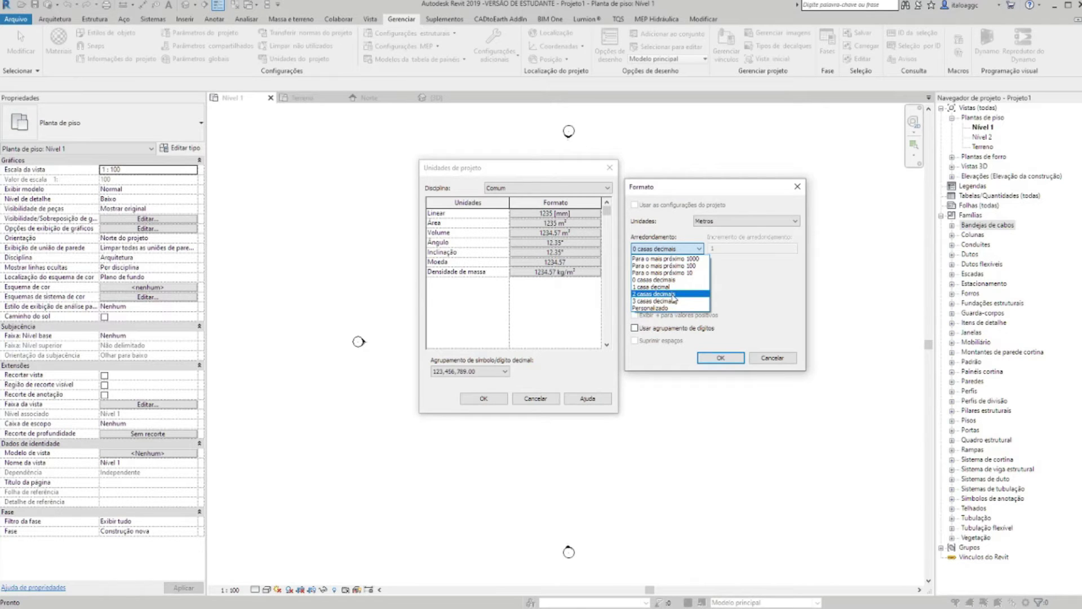
{"action": "left_click", "coordinate": [671, 294]}
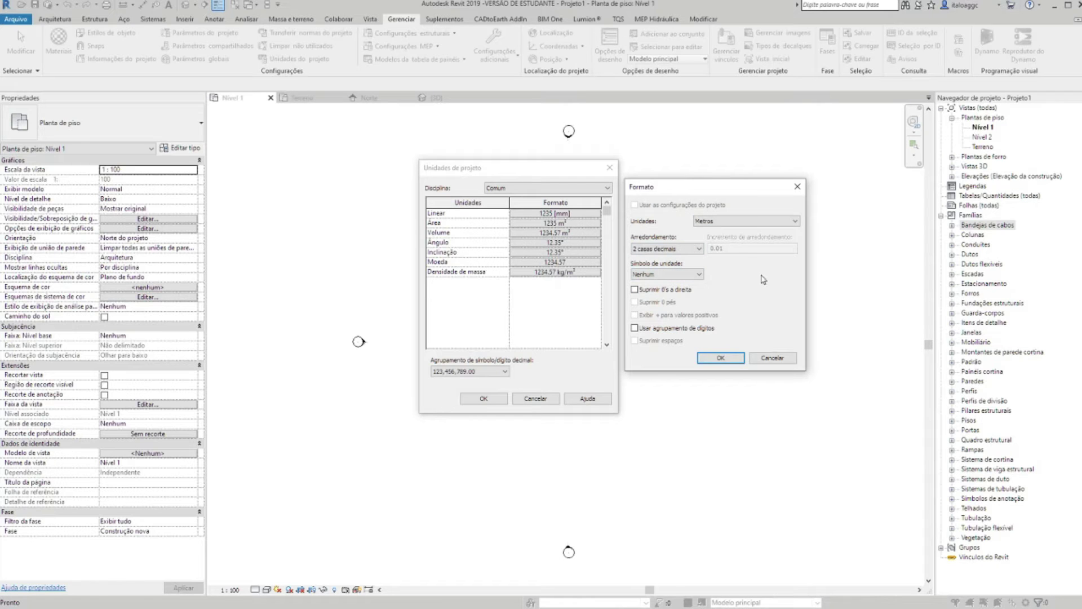
{"action": "left_click", "coordinate": [721, 358]}
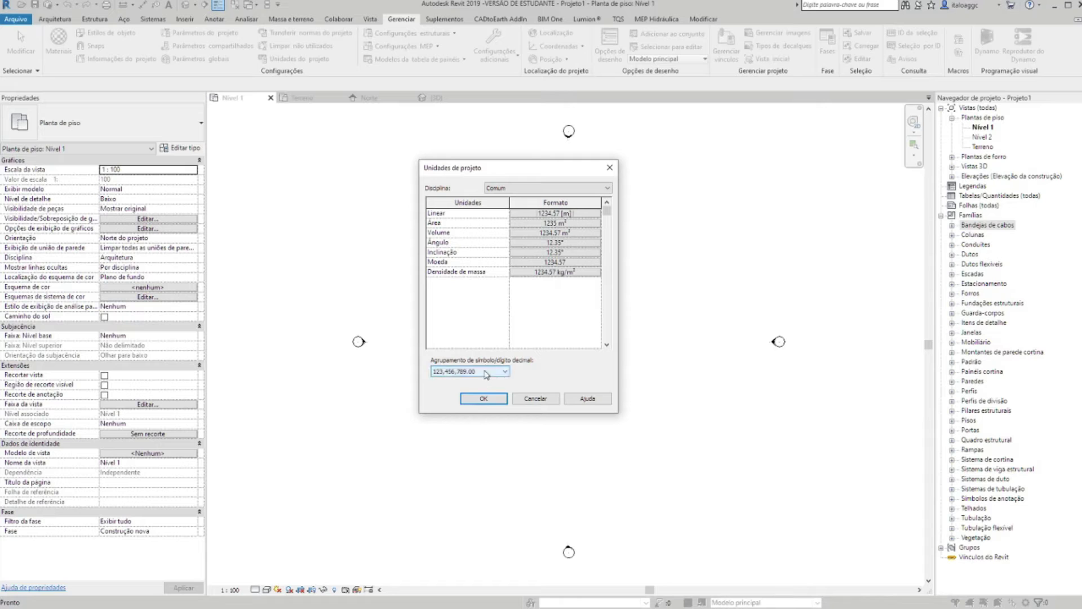
{"action": "left_click", "coordinate": [483, 399]}
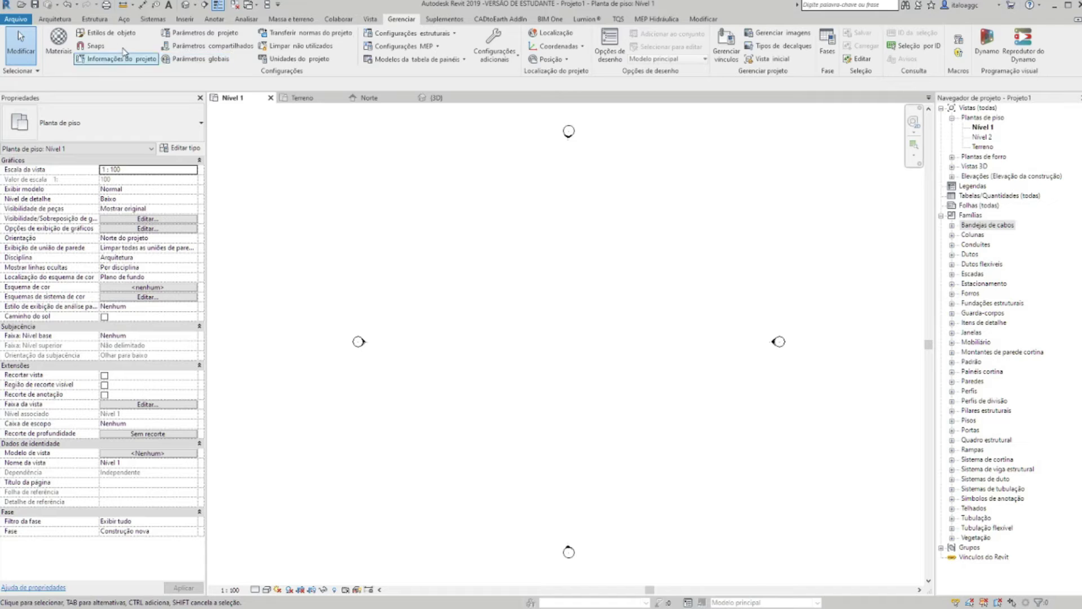
Examine the type properties of the M_Folha única door, including its height and available types, and leave door placement without changes
{"action": "left_click", "coordinate": [53, 20]}
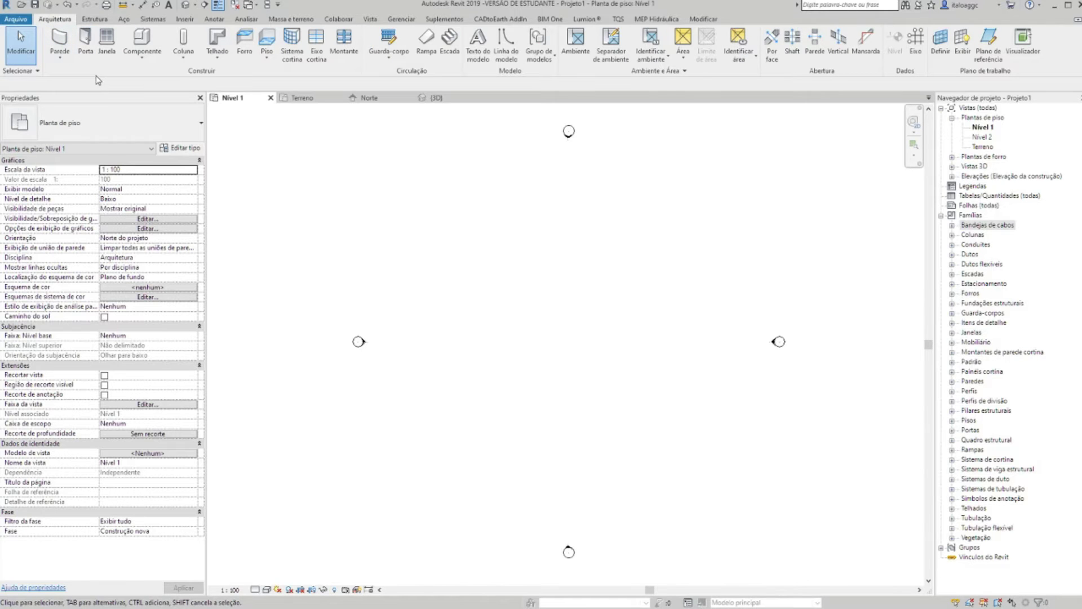
{"action": "left_click", "coordinate": [86, 60]}
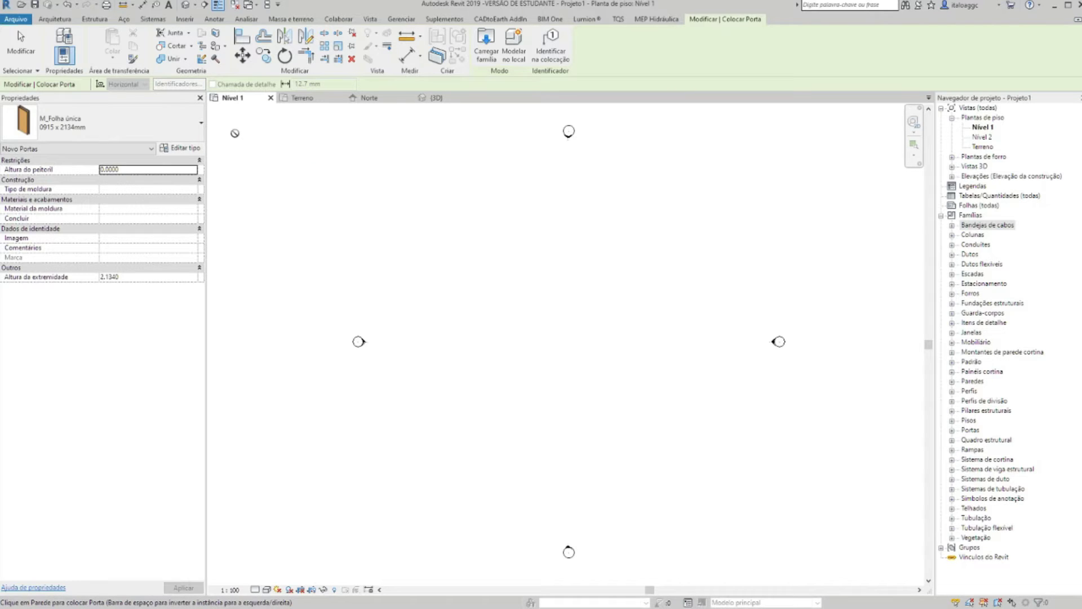
{"action": "left_click", "coordinate": [181, 149]}
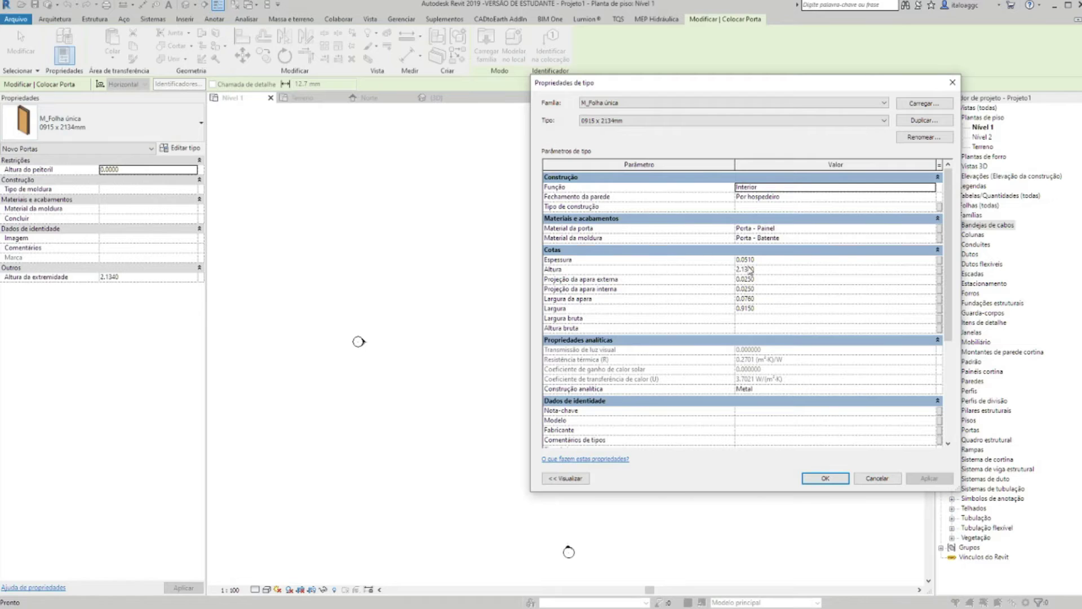
{"action": "left_click", "coordinate": [771, 270]}
{"action": "left_click_drag", "start_coordinate": [771, 270], "coordinate": [718, 270]}
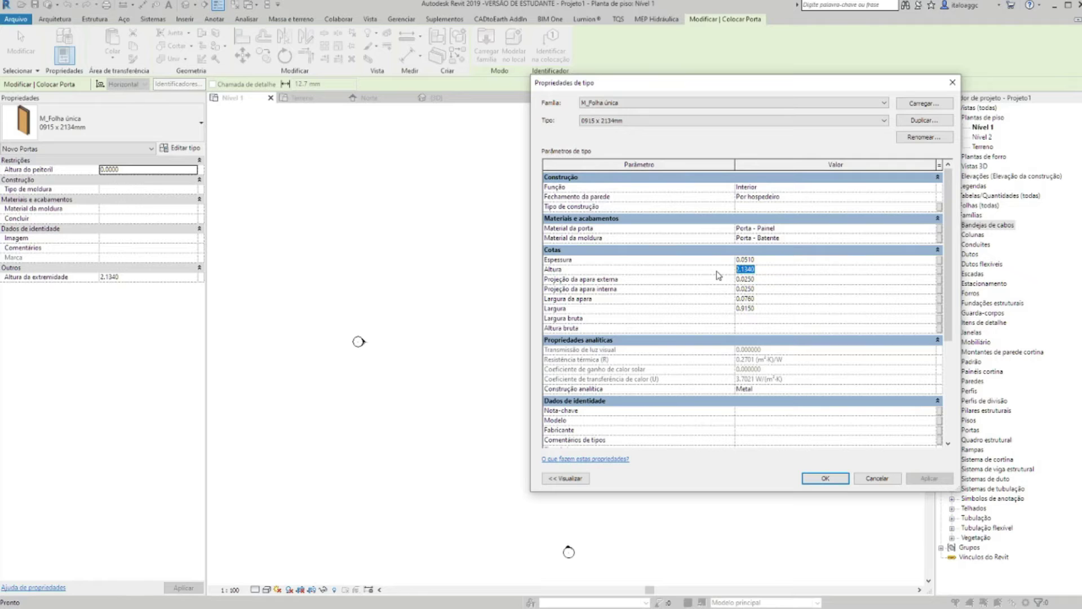
{"action": "left_click", "coordinate": [623, 121]}
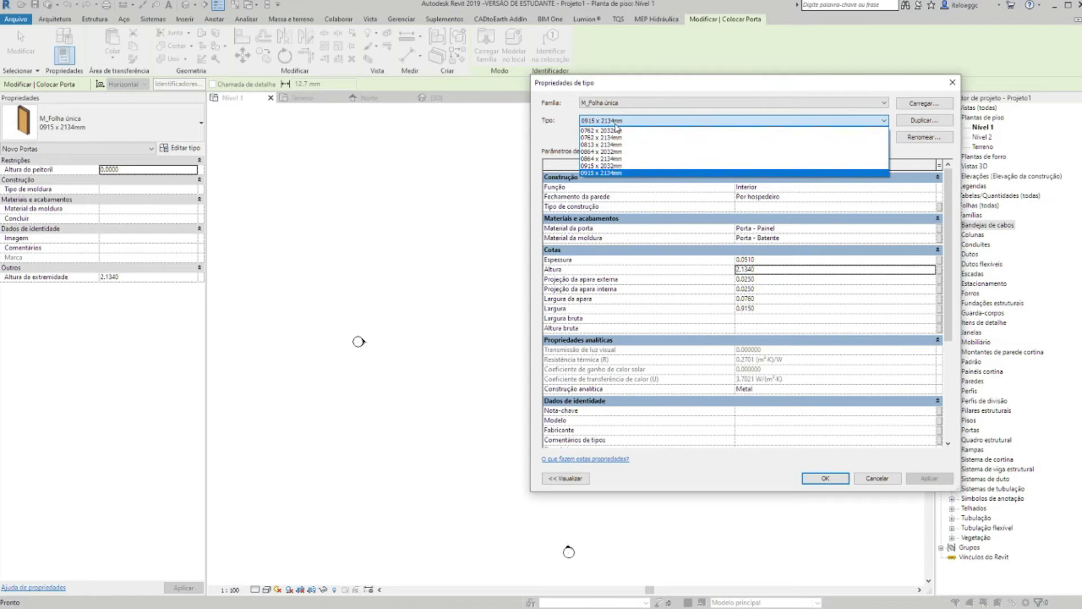
{"action": "left_click", "coordinate": [616, 124]}
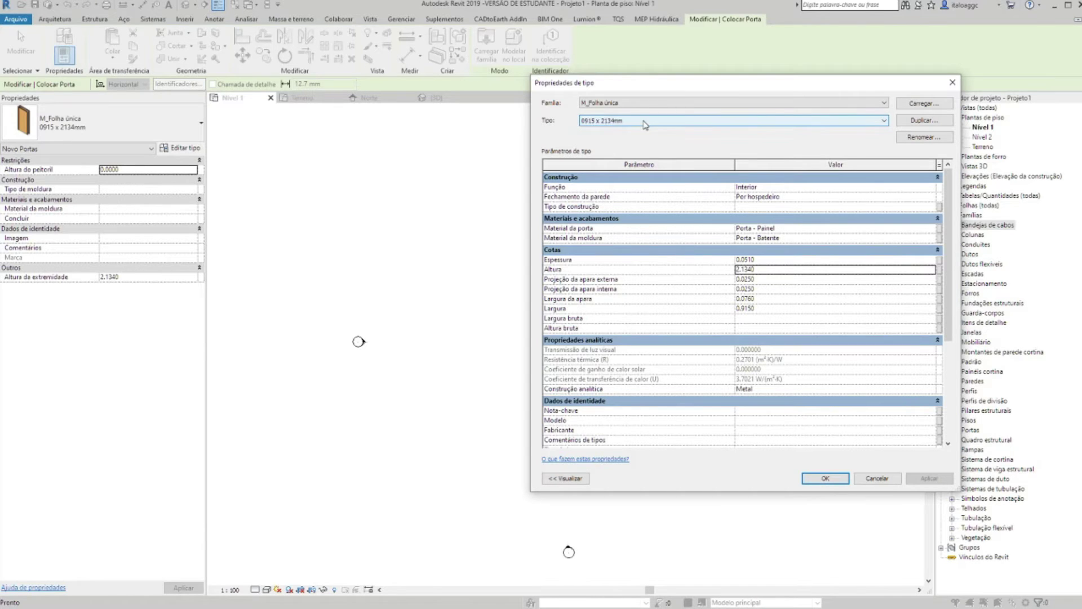
{"action": "left_click", "coordinate": [953, 82]}
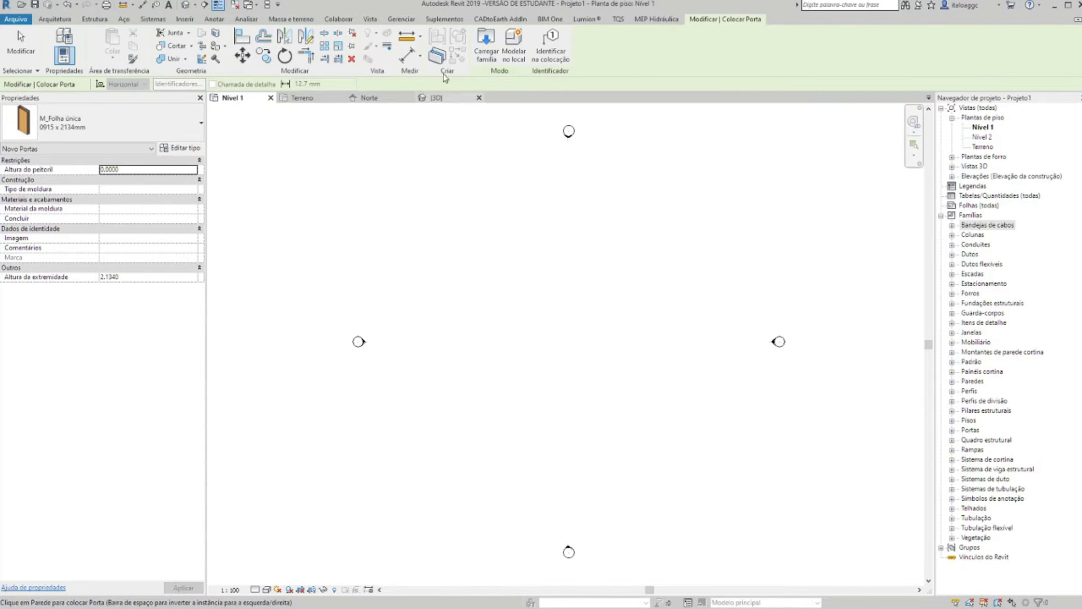
{"action": "key", "text": "Escape"}
{"action": "key", "text": "Escape"}
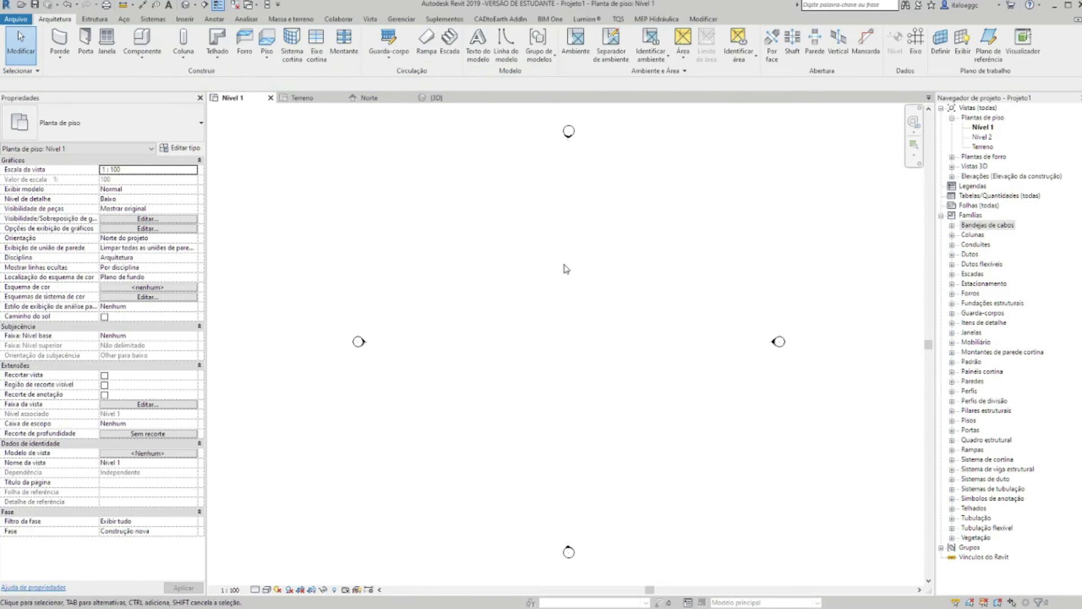
Draw a 2.5 m horizontal Genérico - 200 mm wall between the elevation markers on Nível 1 and delete it
{"action": "left_click", "coordinate": [58, 40]}
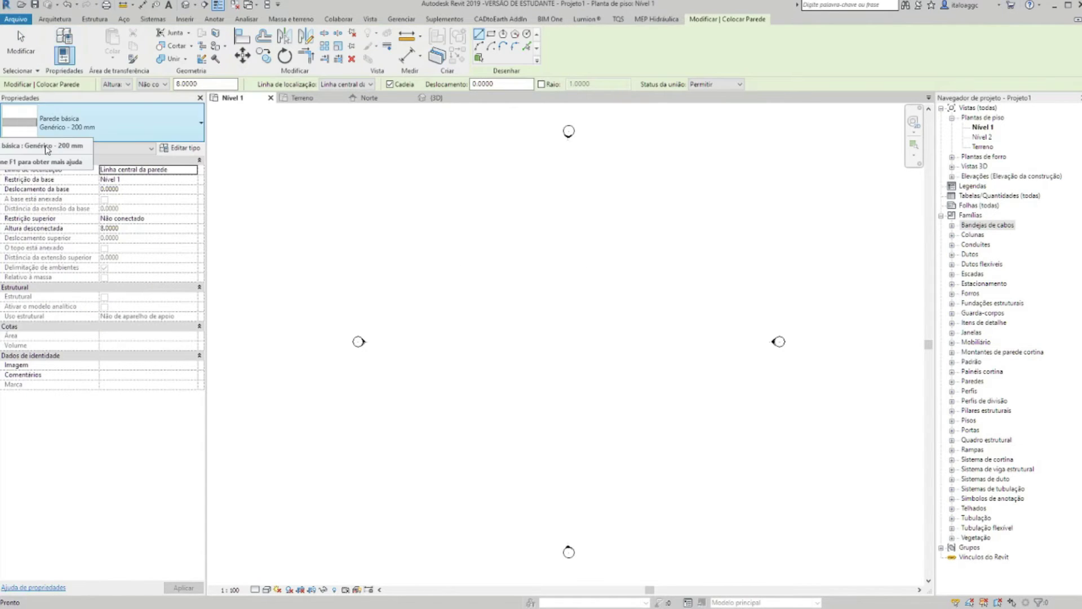
{"action": "left_click", "coordinate": [474, 352]}
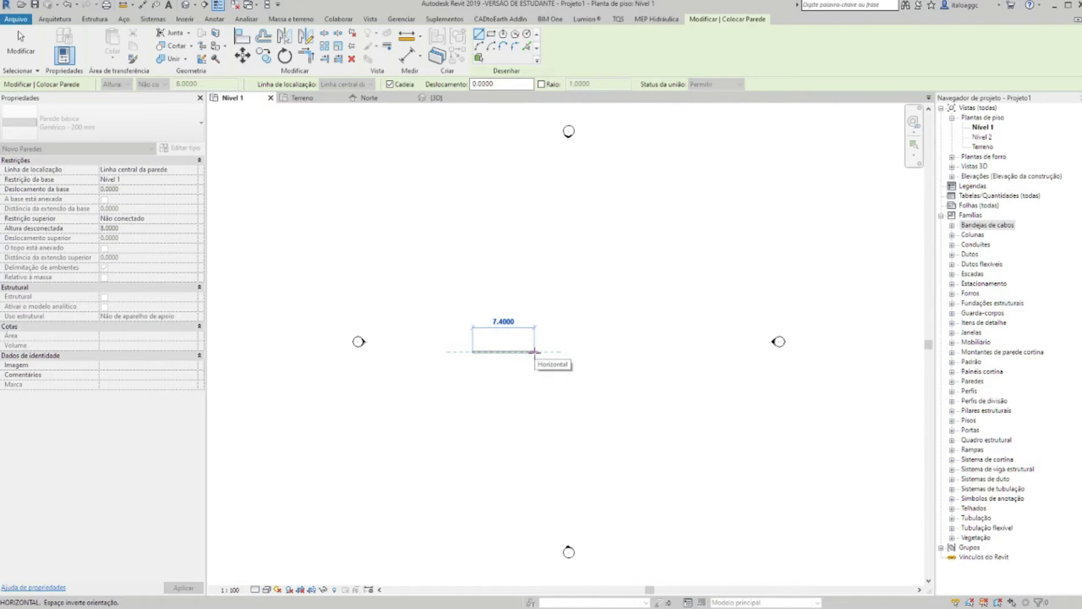
{"action": "type", "text": "2.5"}
{"action": "key", "text": "Return"}
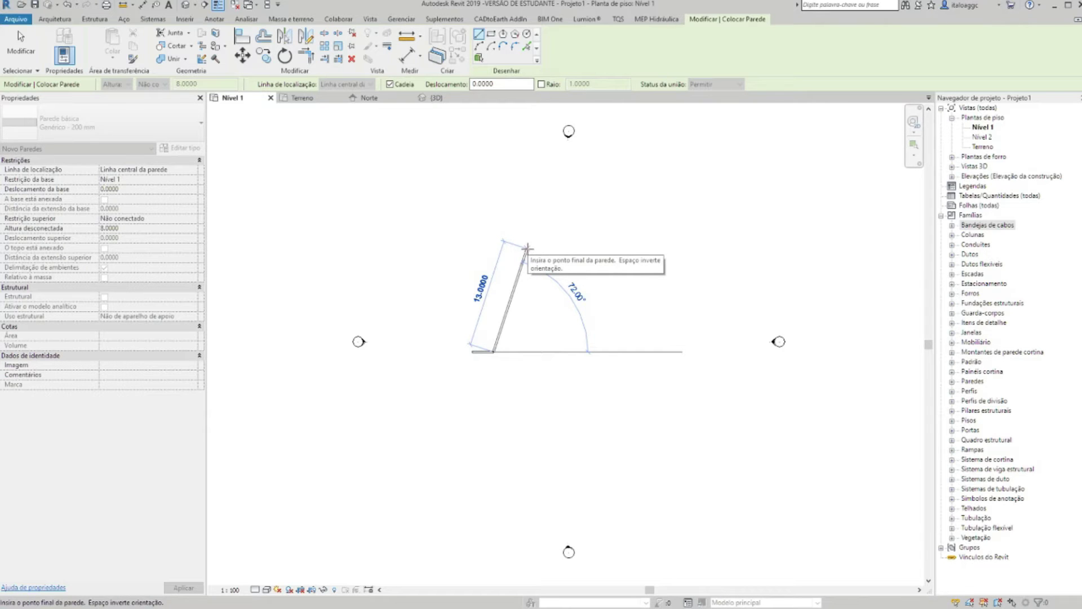
{"action": "key", "text": "Escape"}
{"action": "key", "text": "Escape"}
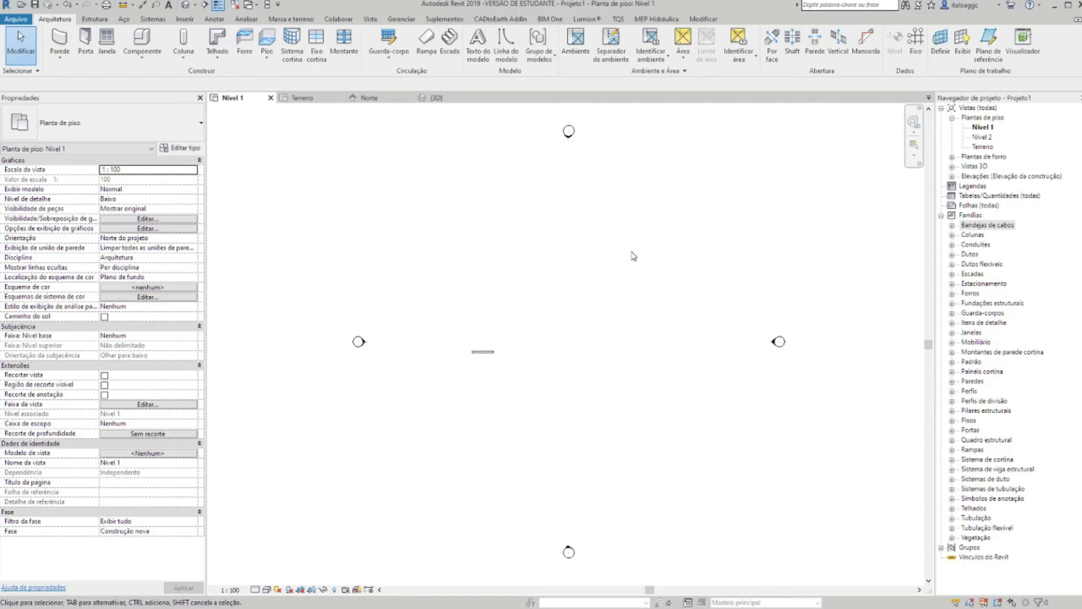
{"action": "left_click_drag", "start_coordinate": [564, 314], "coordinate": [474, 374]}
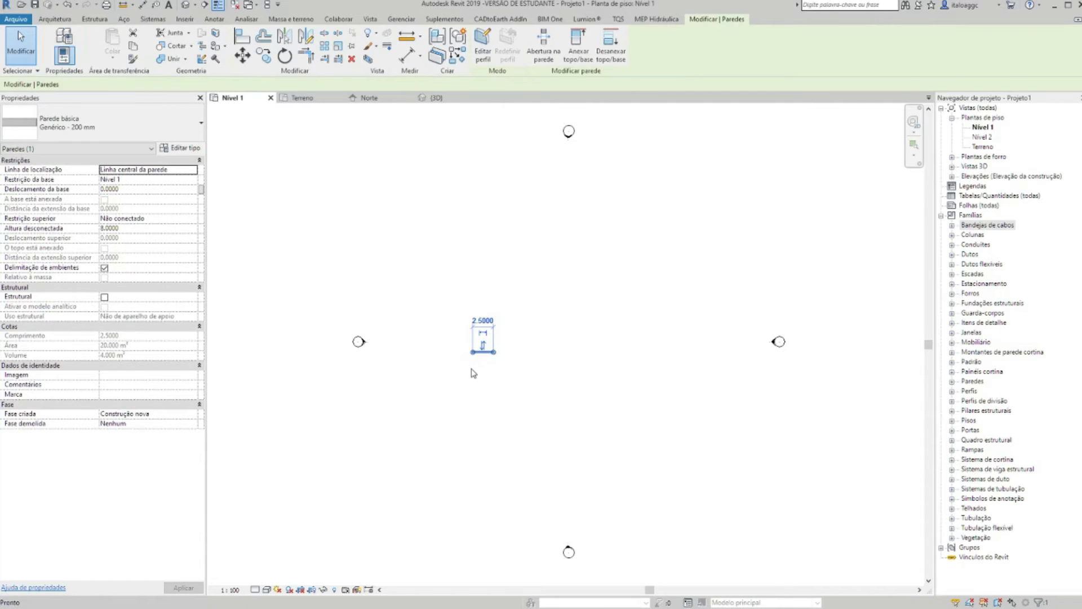
{"action": "key", "text": "Delete"}
{"action": "left_click", "coordinate": [23, 20]}
{"action": "left_click", "coordinate": [22, 20]}
{"action": "left_click", "coordinate": [23, 19]}
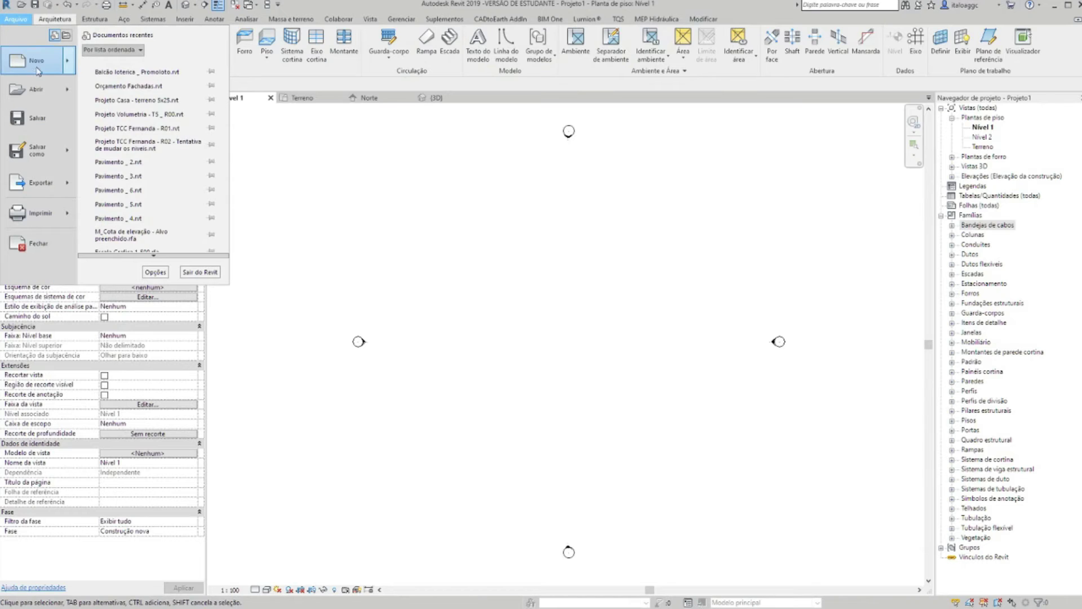
{"action": "mouse_move", "coordinate": [43, 65]}
{"action": "left_click", "coordinate": [290, 162]}
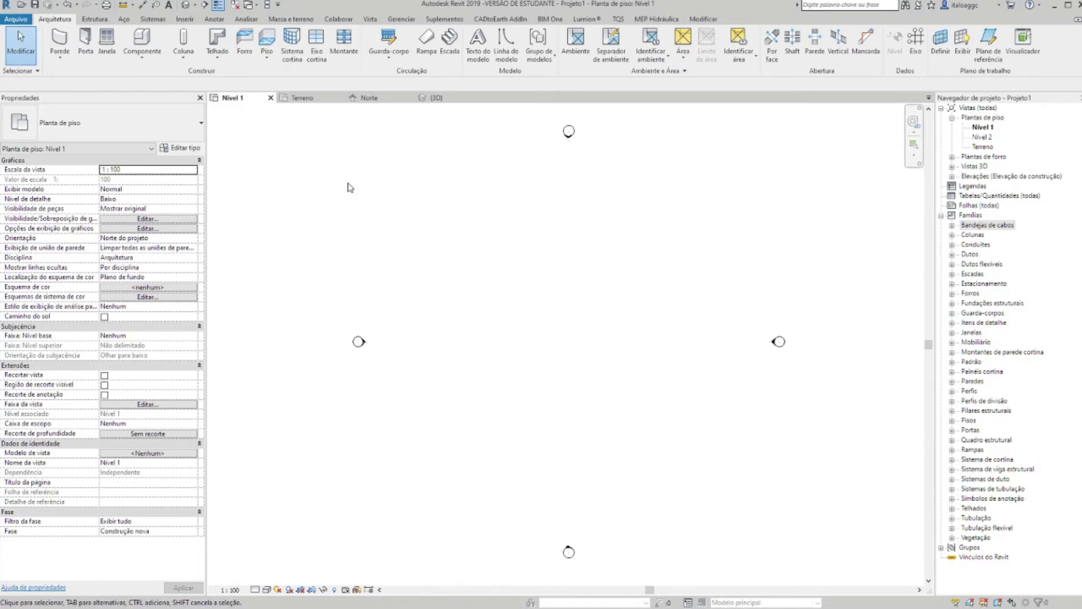
Review the Linear unit format in the project units and close the settings
{"action": "left_click", "coordinate": [401, 19]}
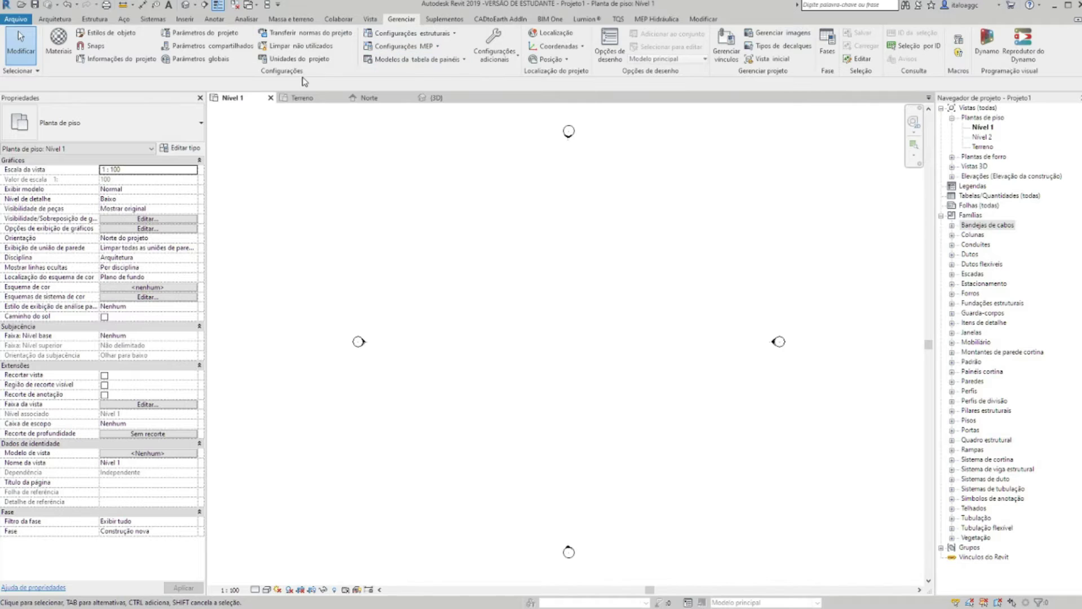
{"action": "left_click", "coordinate": [299, 59]}
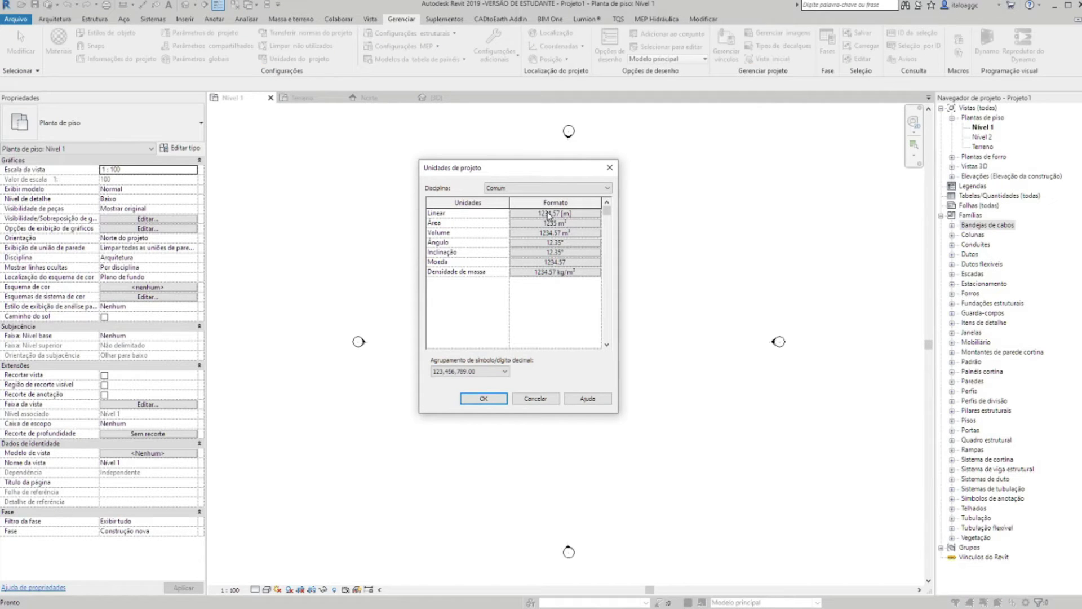
{"action": "left_click", "coordinate": [474, 399]}
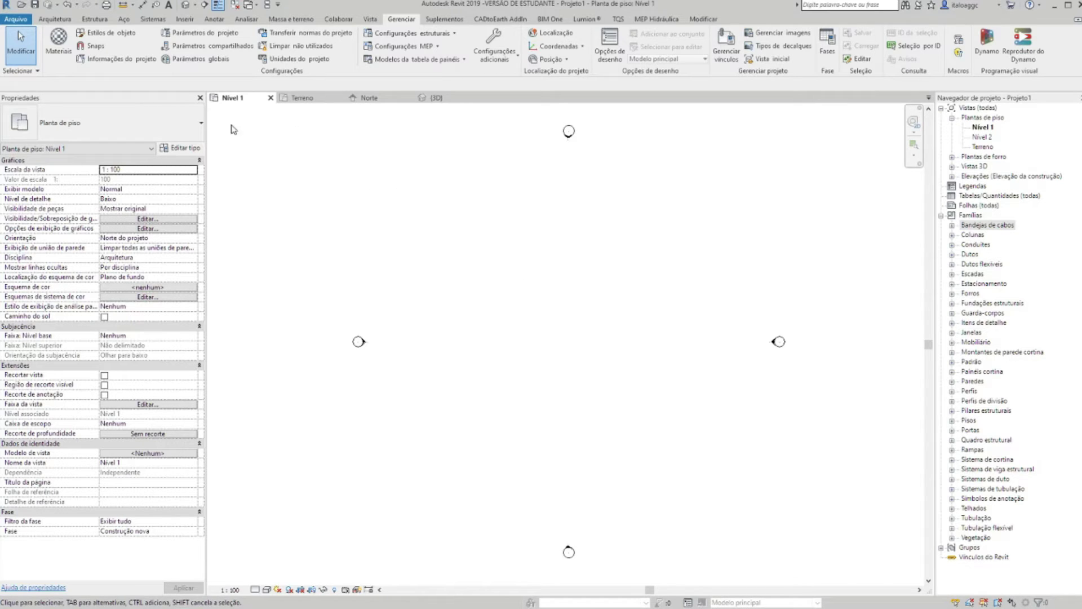
Review the available M_Folha única door types in the Door command and leave the command without placing a door
{"action": "left_click", "coordinate": [55, 18]}
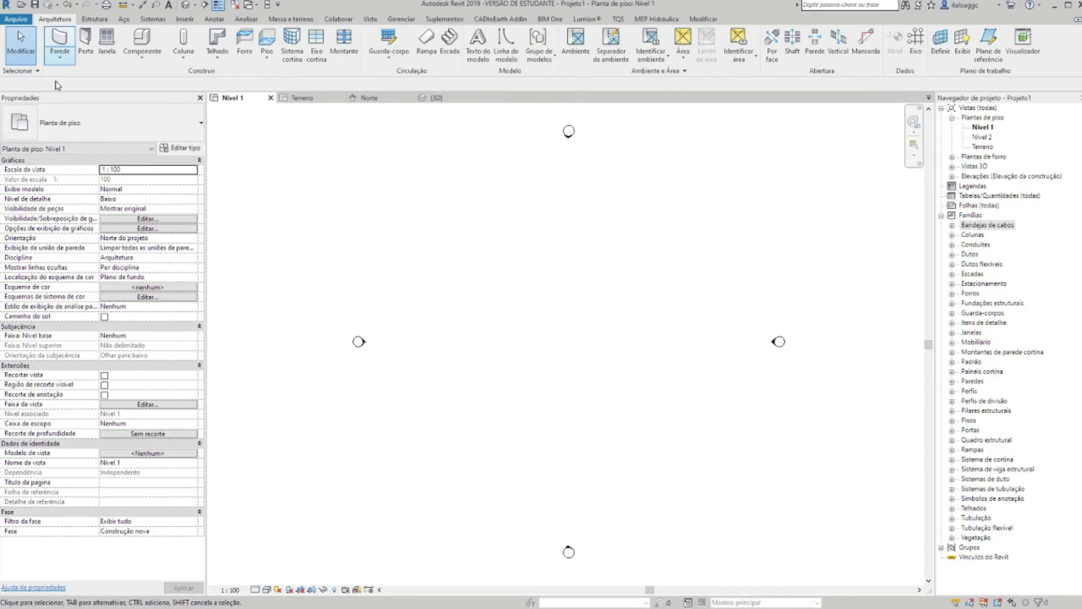
{"action": "left_click", "coordinate": [85, 56]}
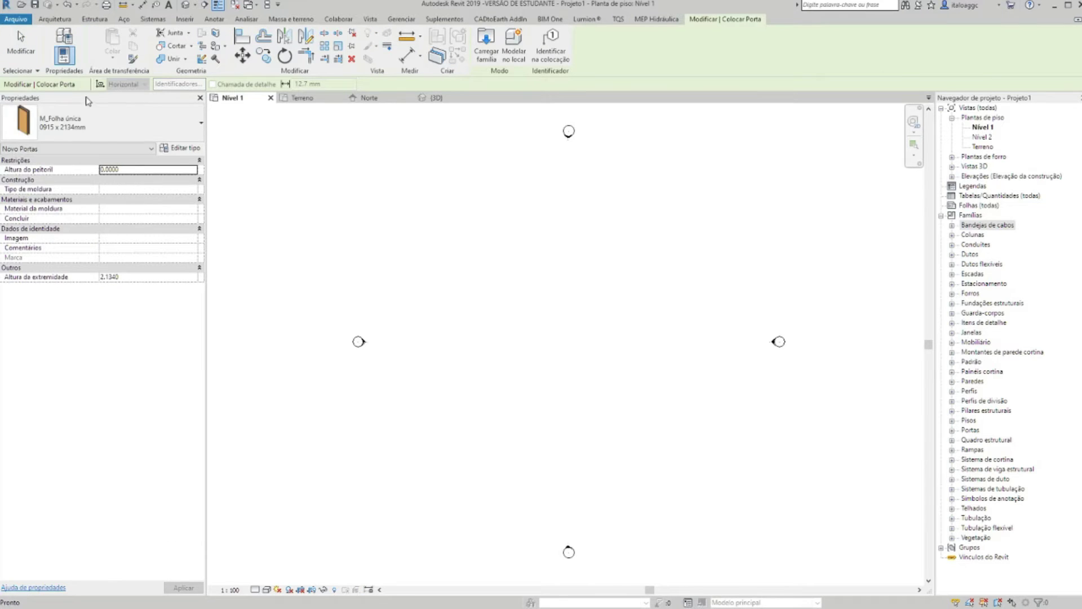
{"action": "left_click", "coordinate": [175, 129]}
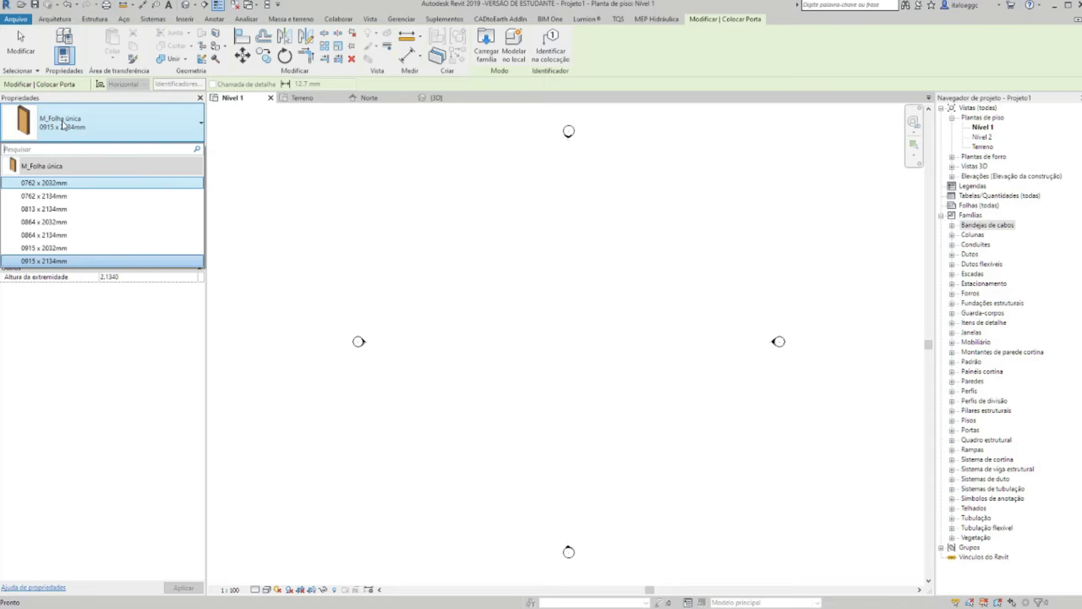
{"action": "left_click", "coordinate": [127, 129]}
{"action": "left_click", "coordinate": [127, 129]}
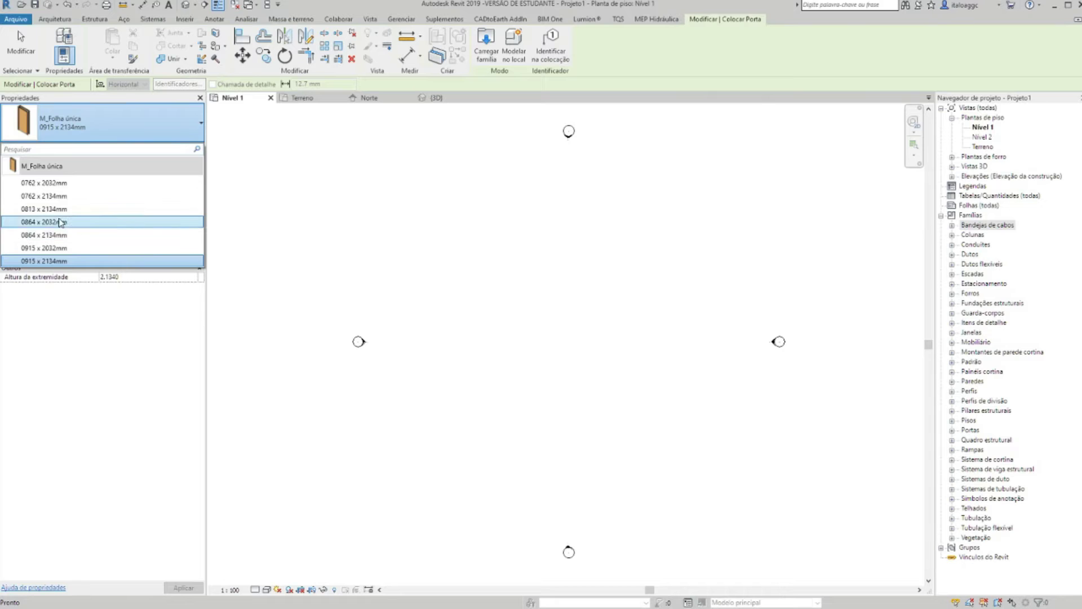
{"action": "left_click", "coordinate": [42, 118]}
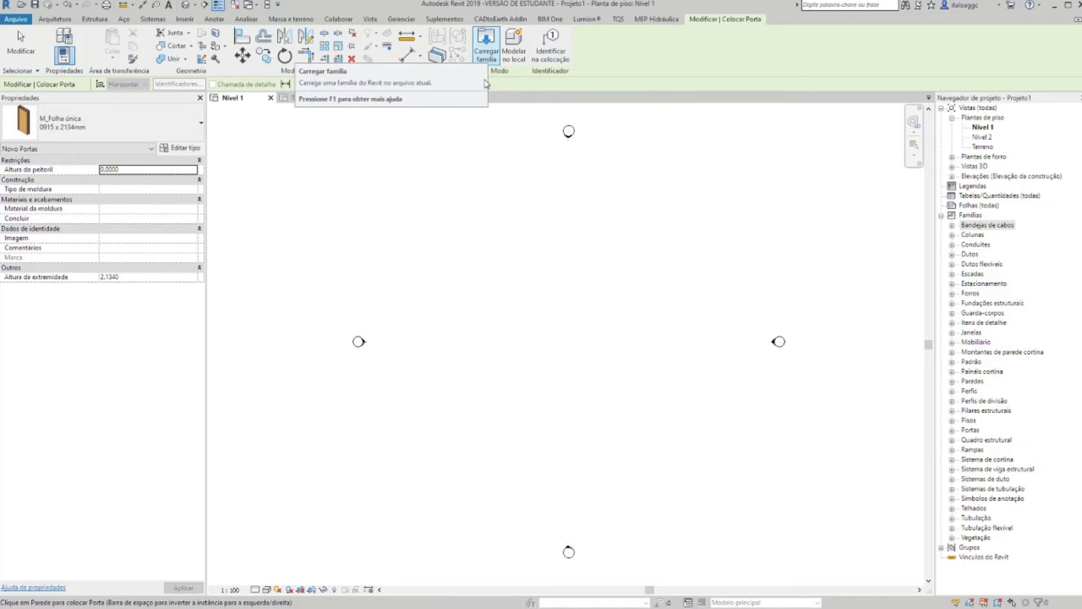
{"action": "key", "text": "Escape"}
{"action": "key", "text": "Escape"}
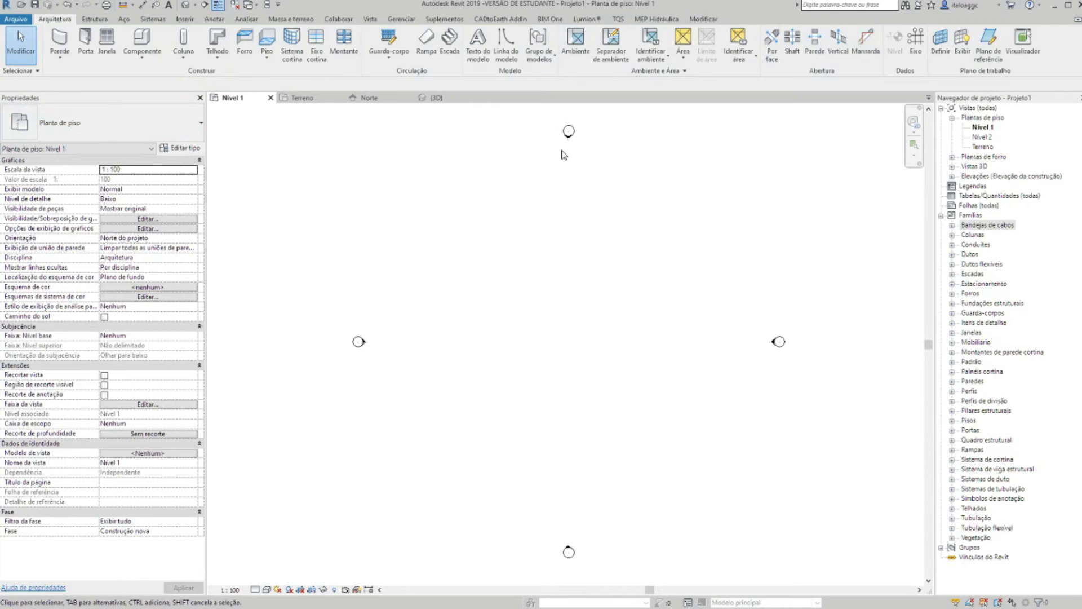
Look through the category folders of the Brazil family library from the Door command and close it without loading a family
{"action": "left_click", "coordinate": [85, 51]}
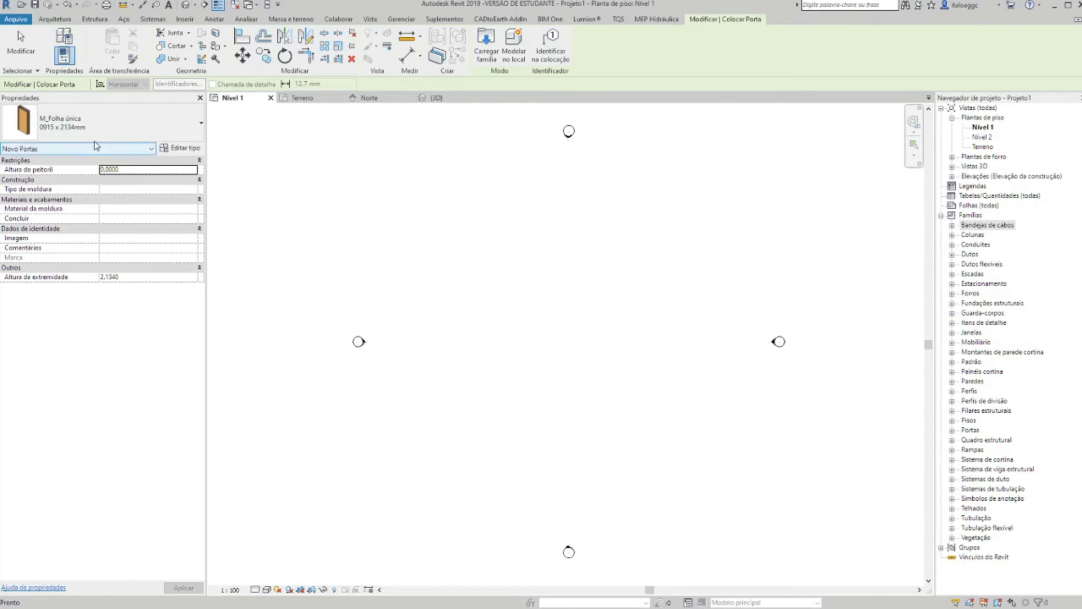
{"action": "left_click", "coordinate": [487, 63]}
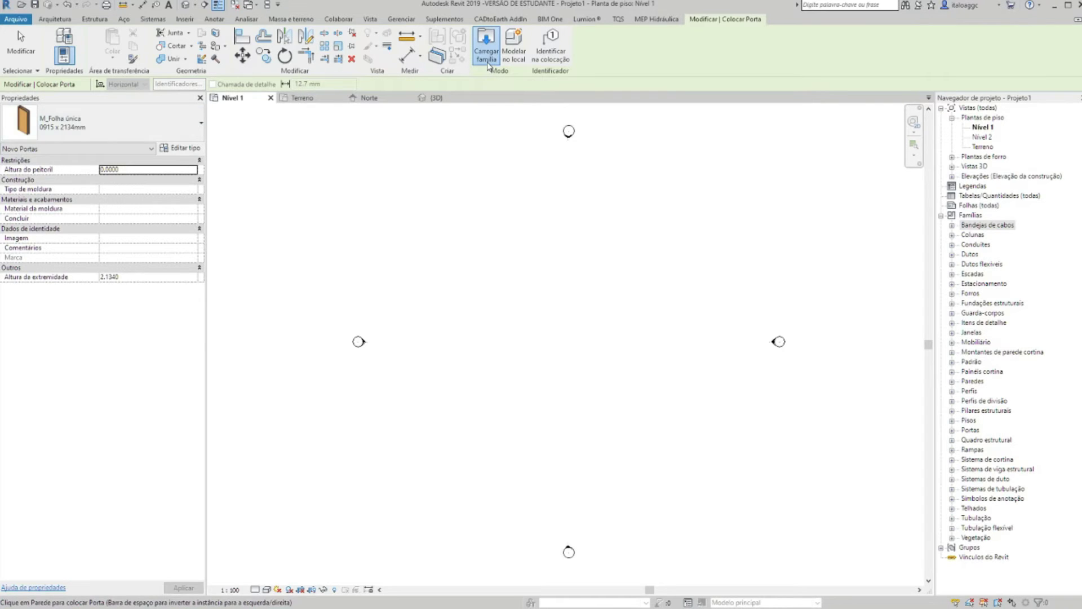
{"action": "left_click_drag", "start_coordinate": [913, 0], "coordinate": [556, 0]}
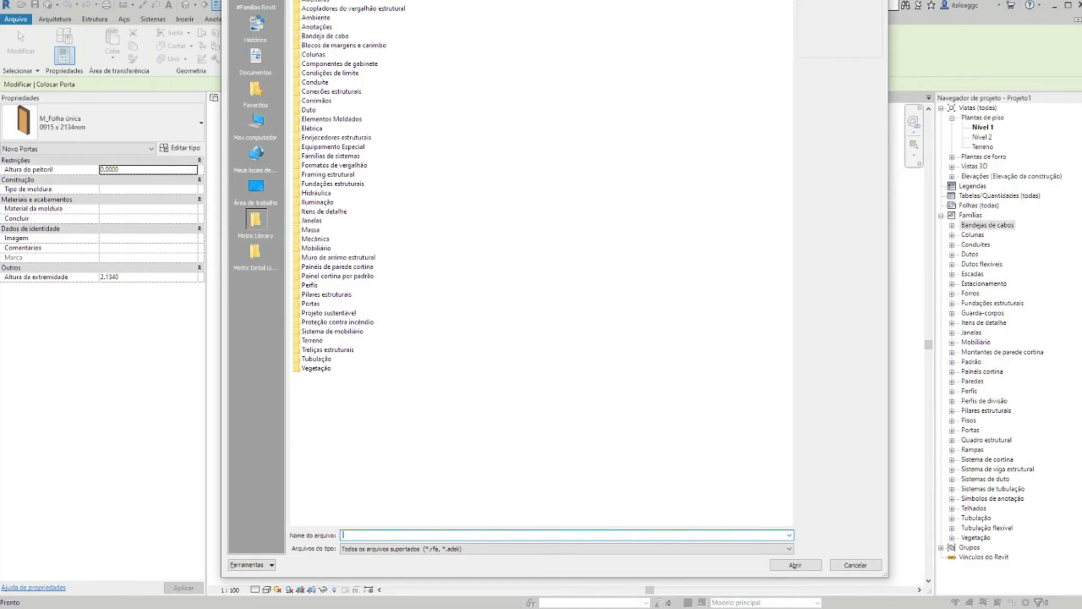
{"action": "left_click_drag", "start_coordinate": [889, 0], "coordinate": [737, 40]}
{"action": "left_click_drag", "start_coordinate": [492, 452], "coordinate": [490, 138]}
{"action": "left_click", "coordinate": [491, 232]}
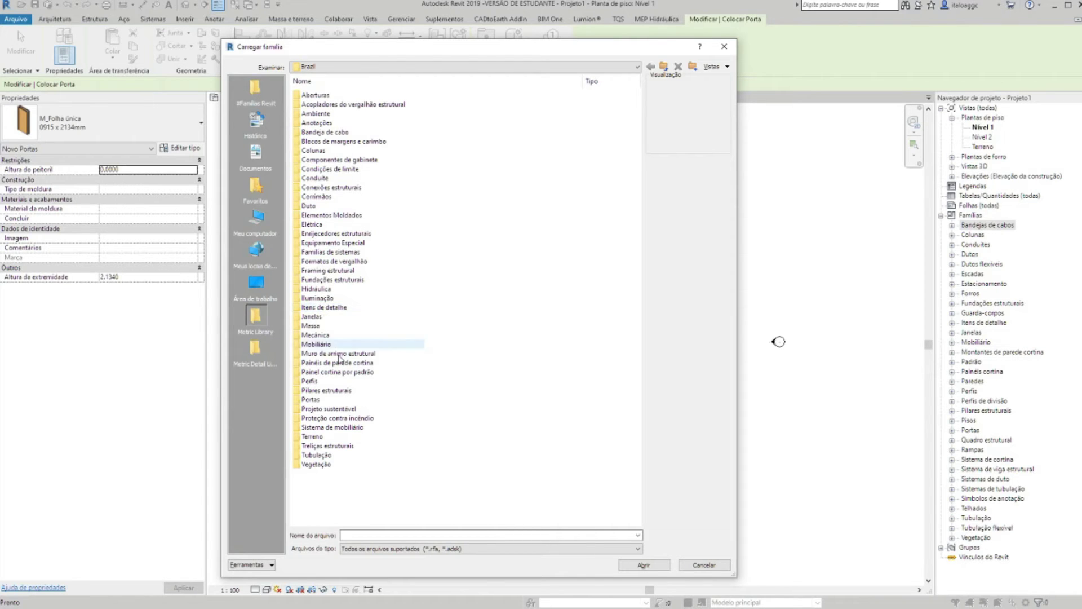
{"action": "left_click_drag", "start_coordinate": [334, 499], "coordinate": [325, 79]}
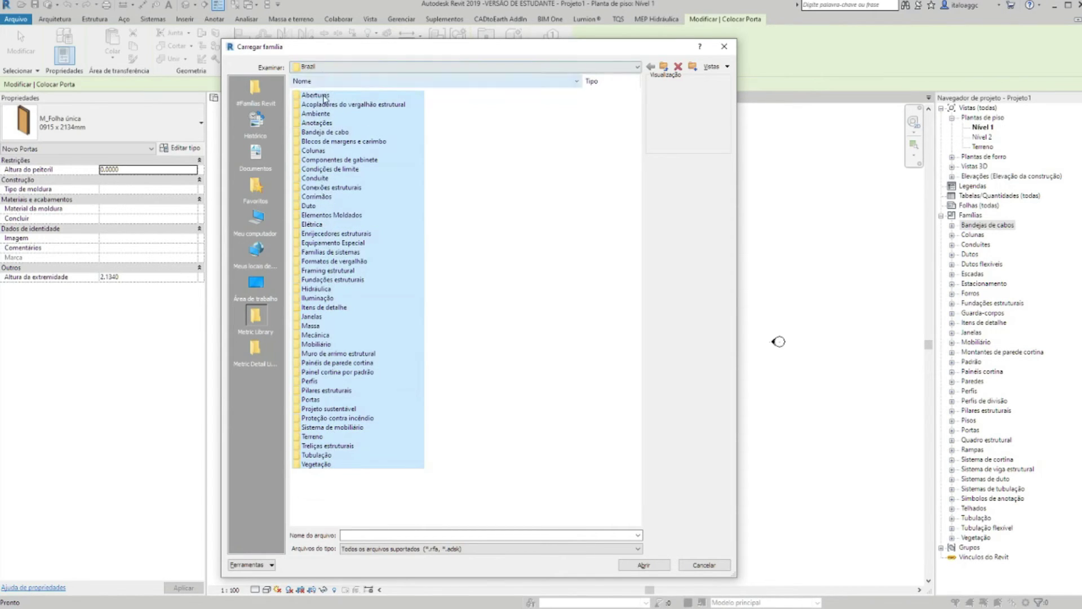
{"action": "left_click", "coordinate": [536, 288]}
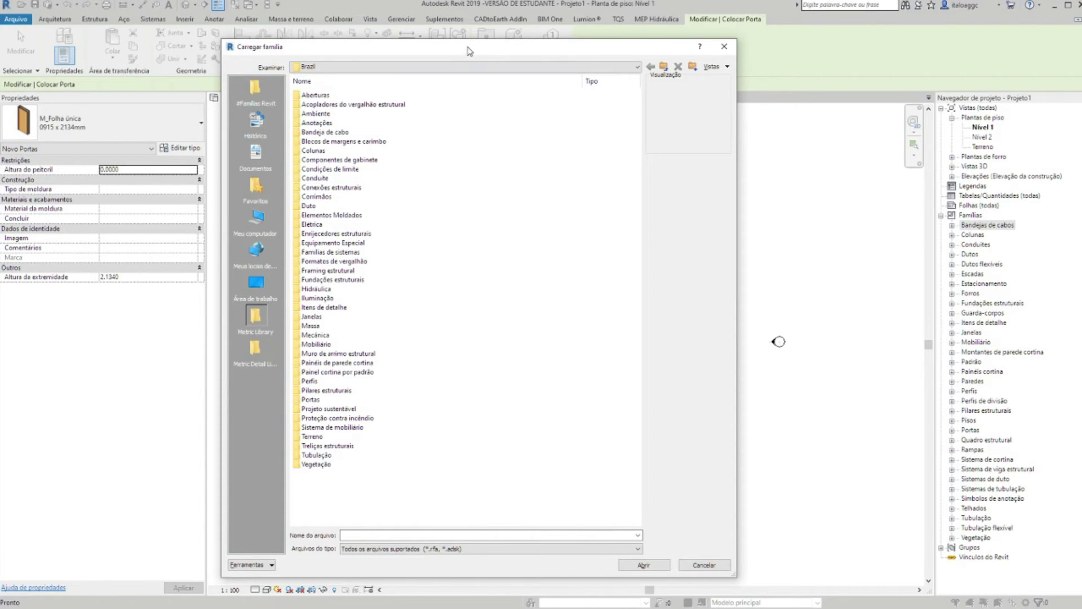
{"action": "left_click_drag", "start_coordinate": [467, 51], "coordinate": [467, 54]}
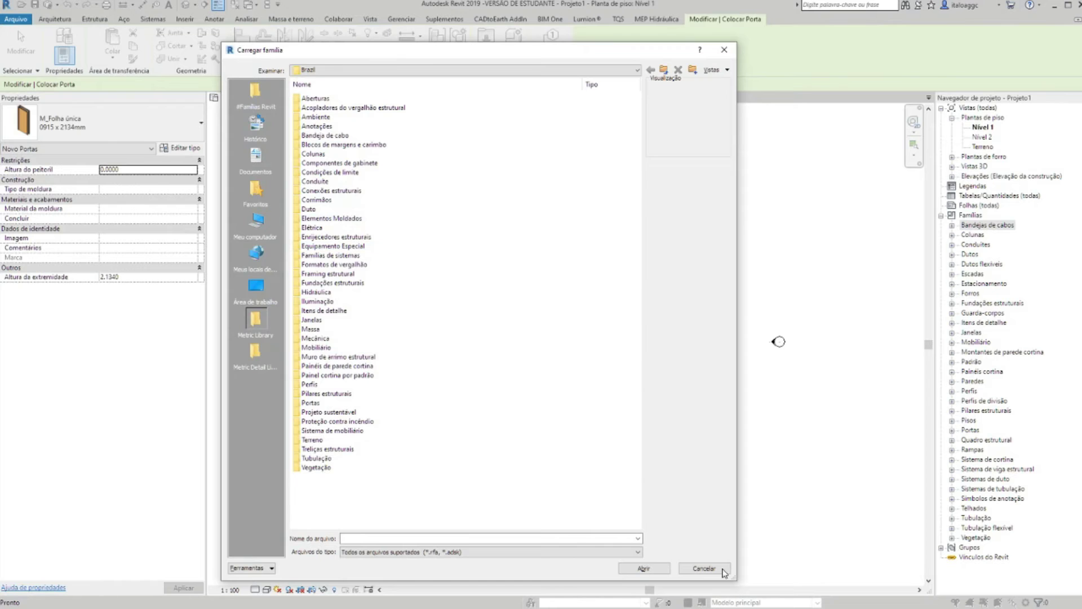
{"action": "left_click", "coordinate": [704, 568]}
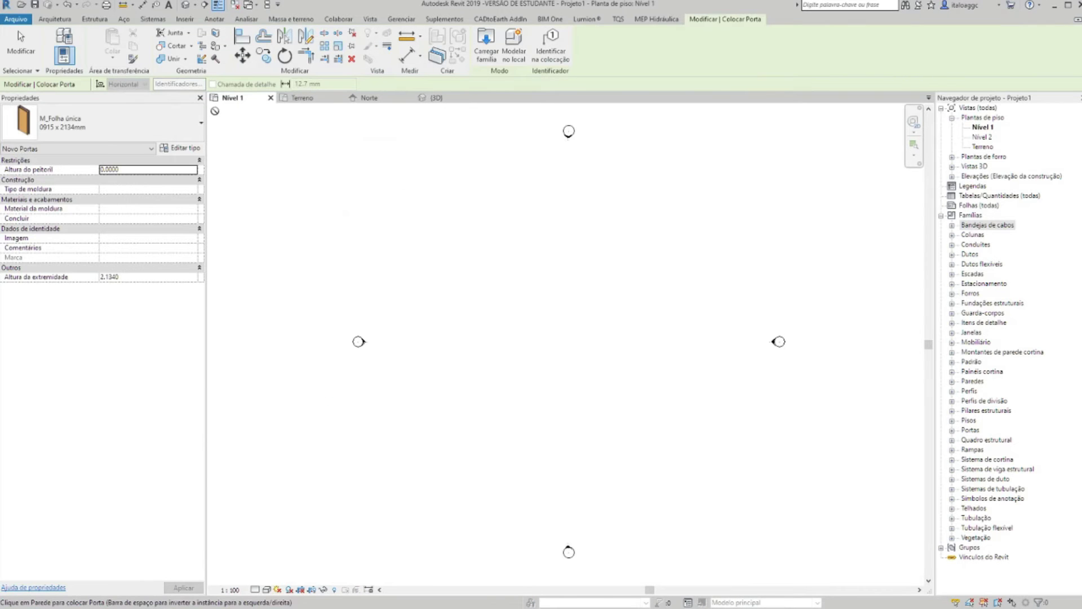
{"action": "key", "text": "Escape"}
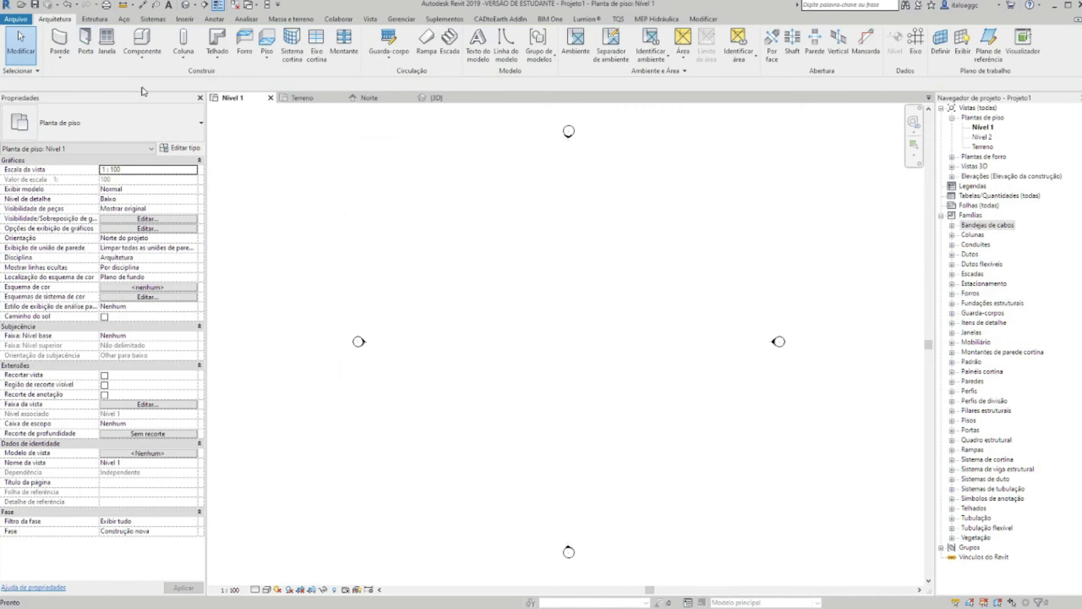
Start the Door command, begin loading a family and open the Portas folder of the Brazil library
{"action": "left_click", "coordinate": [94, 18]}
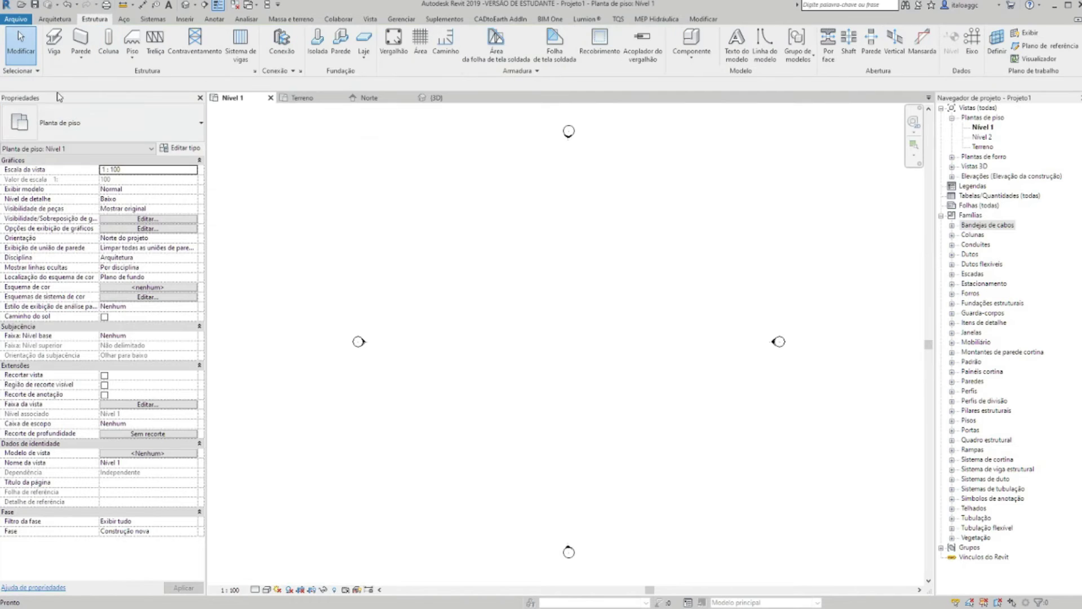
{"action": "left_click", "coordinate": [55, 19]}
{"action": "left_click", "coordinate": [85, 43]}
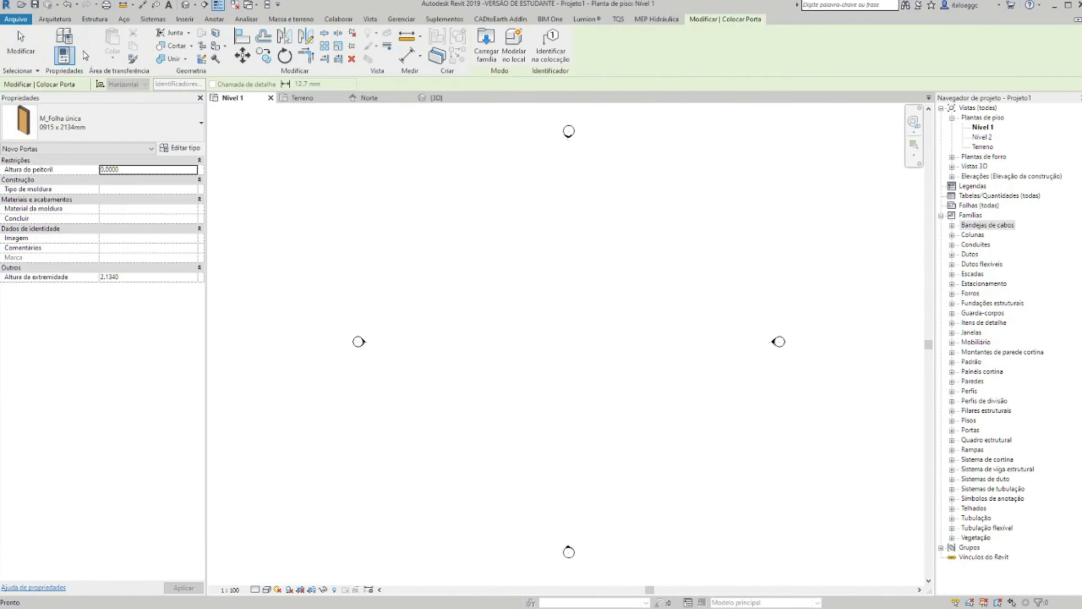
{"action": "left_click", "coordinate": [489, 60]}
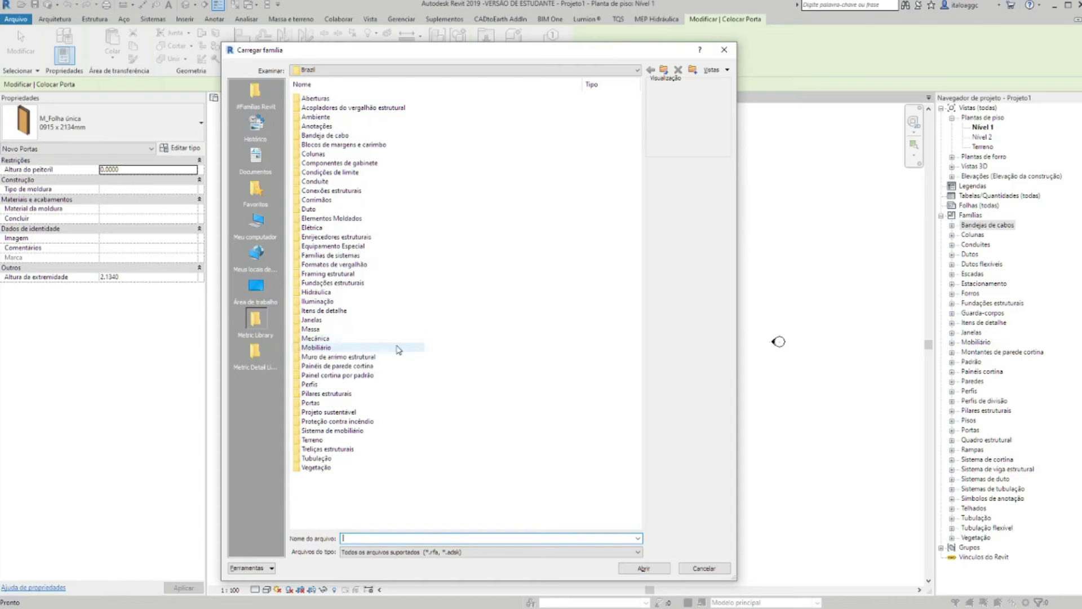
{"action": "left_click_drag", "start_coordinate": [737, 42], "coordinate": [769, 33]}
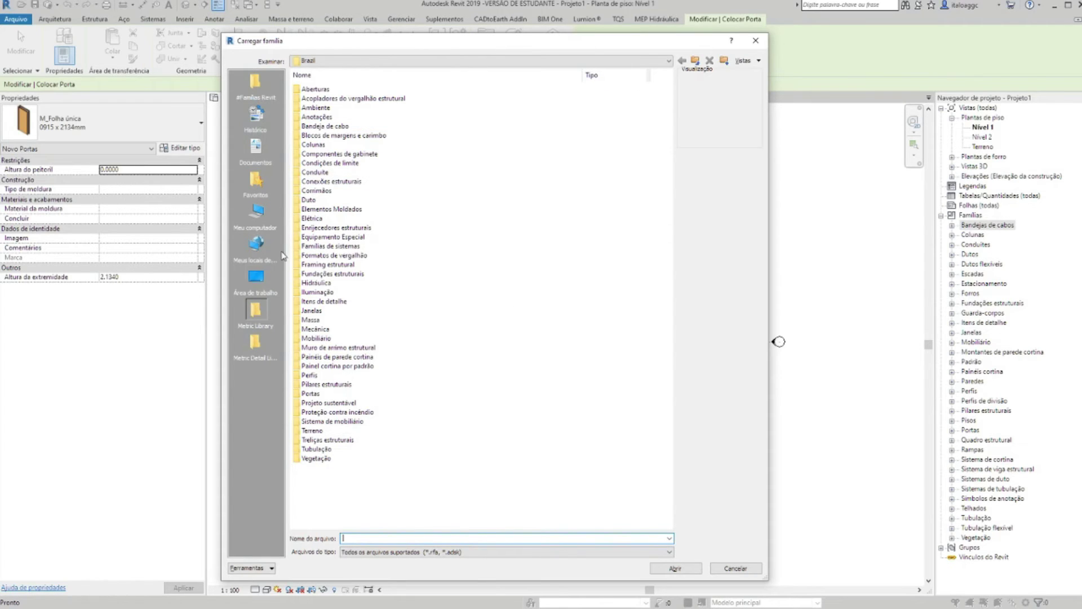
{"action": "left_click", "coordinate": [302, 397]}
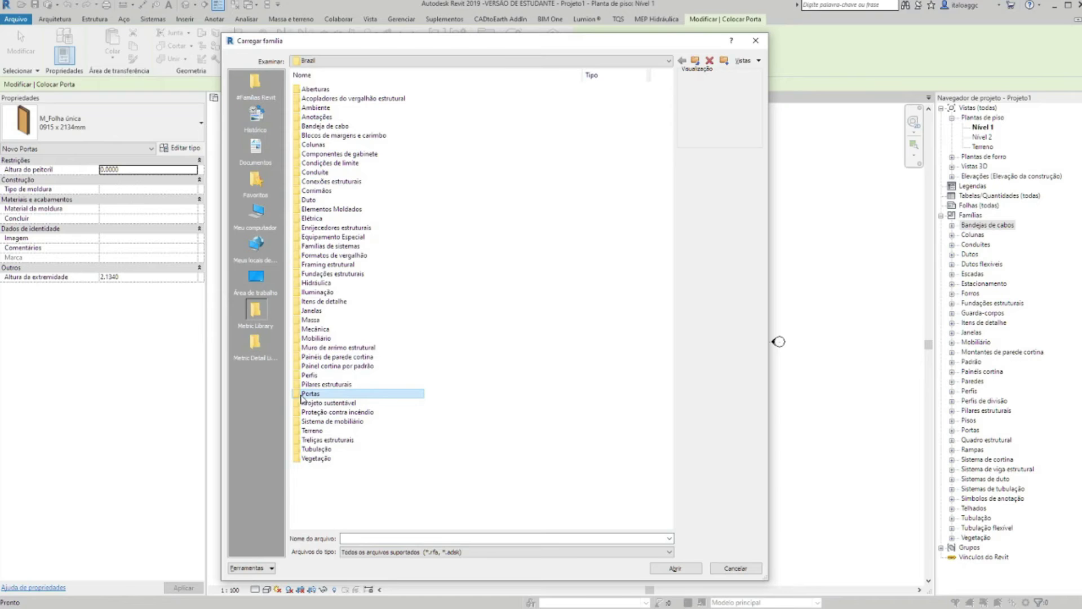
{"action": "double_click", "coordinate": [322, 396]}
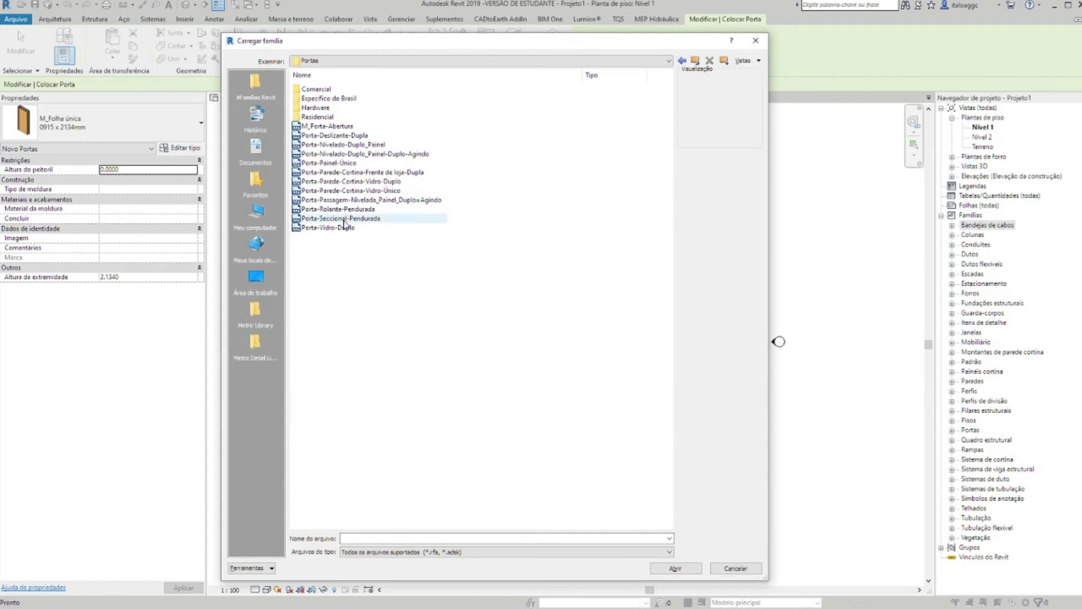
Preview the door families in the Portas folder one by one, from Porta-Vidro-Duplo up to the Comercial subfolder
{"action": "left_click", "coordinate": [339, 228]}
{"action": "key", "text": "Up"}
{"action": "key", "text": "Up"}
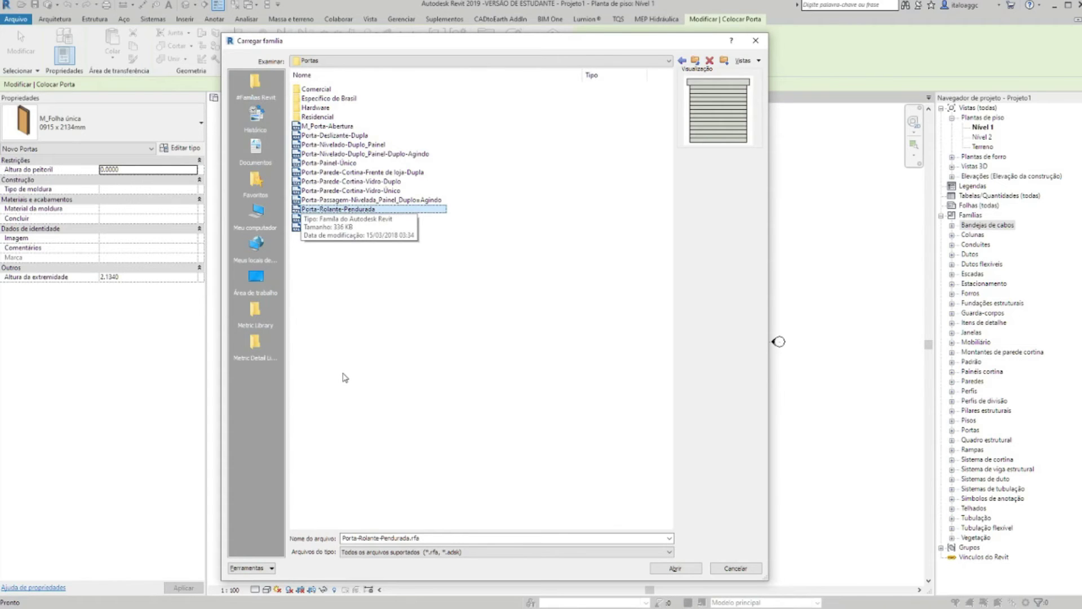
{"action": "left_click", "coordinate": [405, 341]}
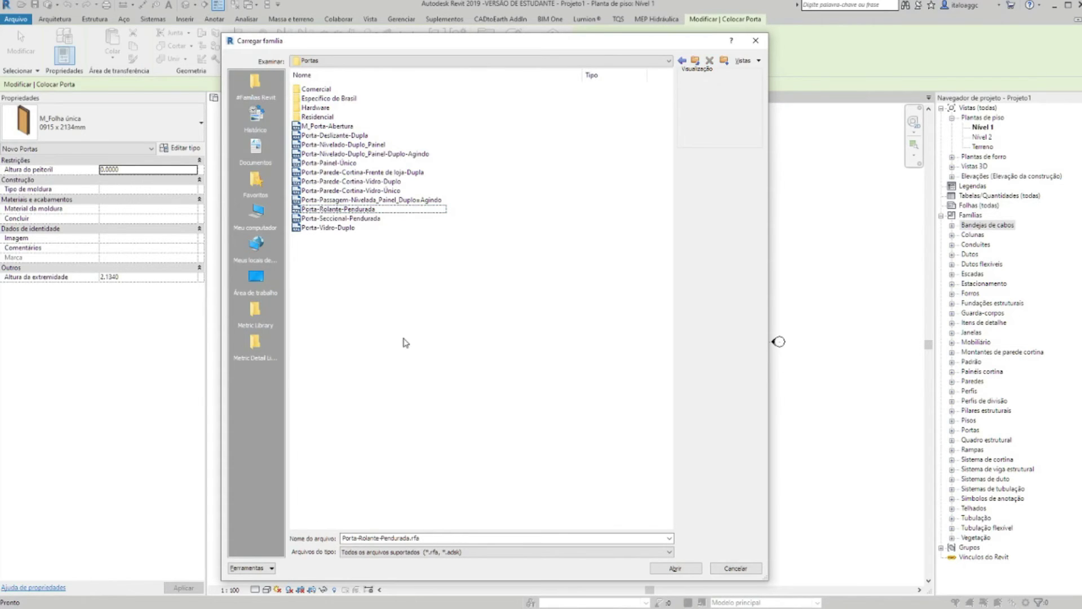
{"action": "left_click", "coordinate": [325, 229]}
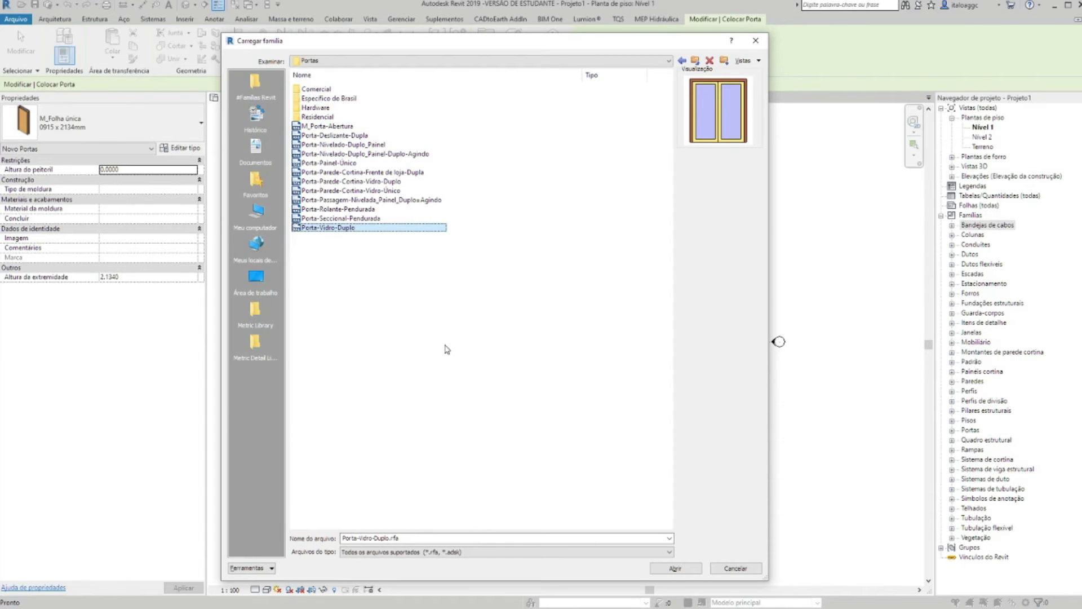
{"action": "key", "text": "Up"}
{"action": "key", "text": "Up"}
{"action": "key", "text": "Up"}
{"action": "key", "text": "Down"}
{"action": "key", "text": "Down"}
{"action": "key", "text": "Down"}
{"action": "key", "text": "Up"}
{"action": "key", "text": "Up"}
{"action": "key", "text": "Up"}
{"action": "key", "text": "Up"}
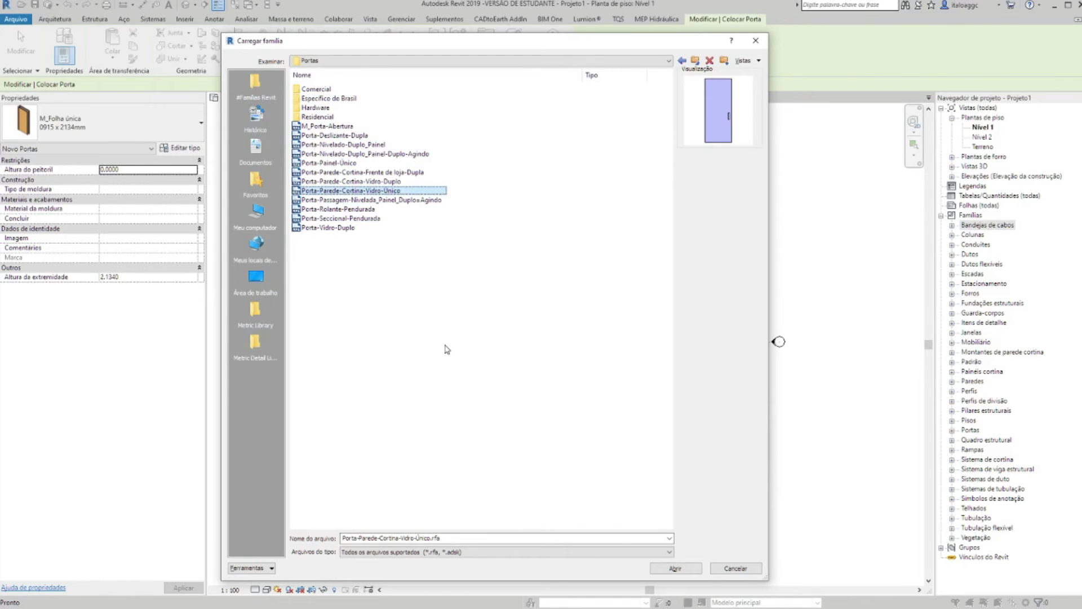
{"action": "key", "text": "Up"}
{"action": "key", "text": "Up"}
{"action": "key", "text": "Up"}
{"action": "key", "text": "Up"}
{"action": "key", "text": "Up"}
{"action": "key", "text": "Up"}
{"action": "key", "text": "Up"}
{"action": "key", "text": "Up"}
{"action": "key", "text": "Up"}
{"action": "key", "text": "Up"}
{"action": "key", "text": "Up"}
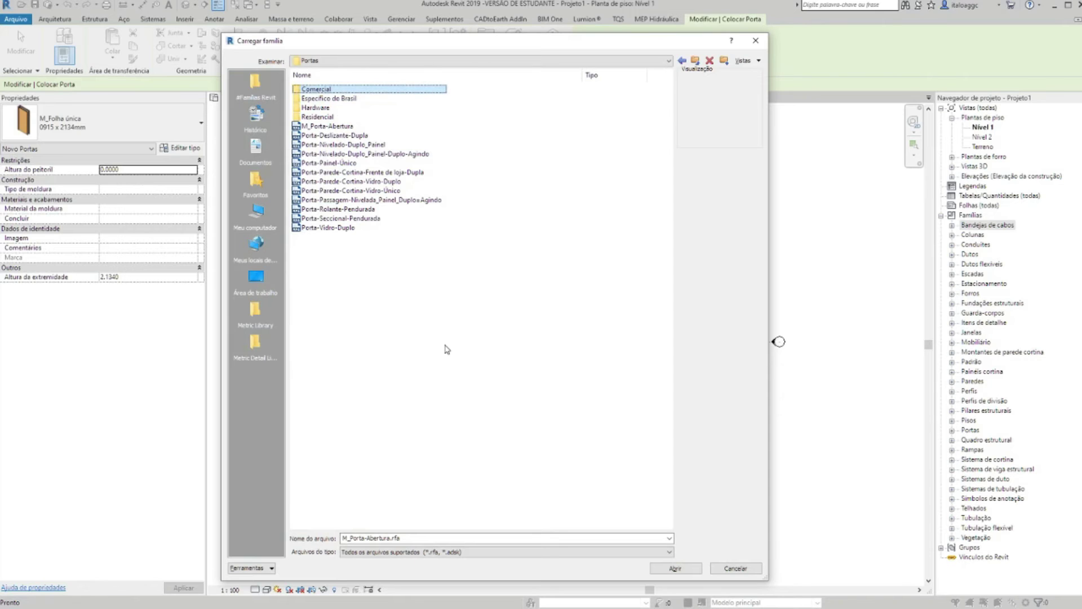
Open the Comercial subfolder and preview its door families through to Porta-Passagem-Única-Nivelada
{"action": "key", "text": "Return"}
{"action": "key", "text": "Down"}
{"action": "key", "text": "Down"}
{"action": "key", "text": "Down"}
{"action": "key", "text": "Down"}
{"action": "key", "text": "Down"}
{"action": "key", "text": "Down"}
{"action": "key", "text": "Down"}
{"action": "key", "text": "Down"}
{"action": "key", "text": "Down"}
{"action": "key", "text": "Down"}
{"action": "key", "text": "Down"}
{"action": "key", "text": "Down"}
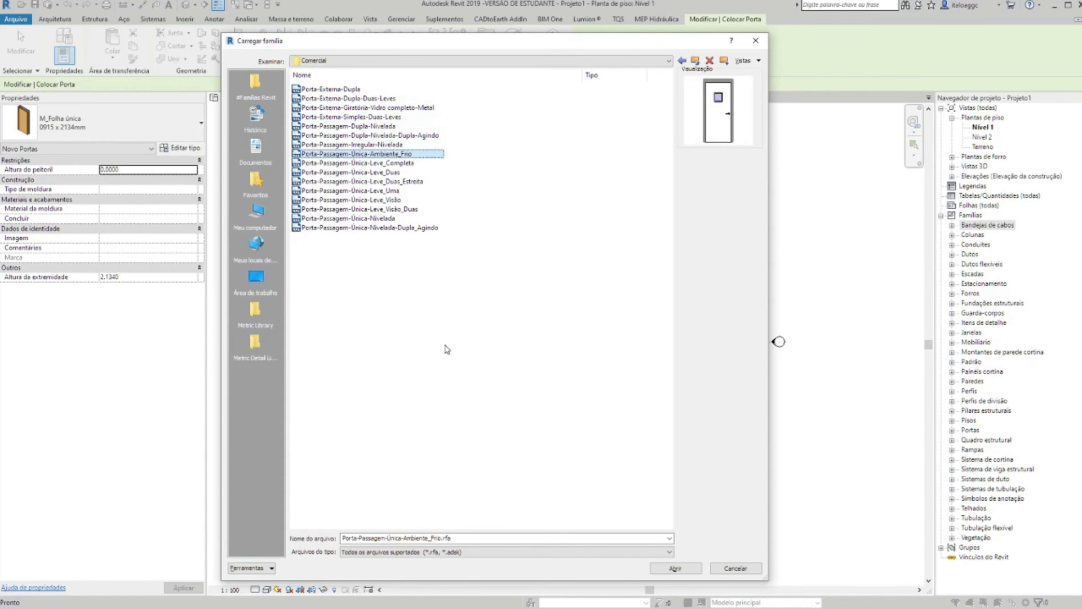
{"action": "key", "text": "Down"}
{"action": "key", "text": "Down"}
{"action": "key", "text": "Down"}
{"action": "key", "text": "Down"}
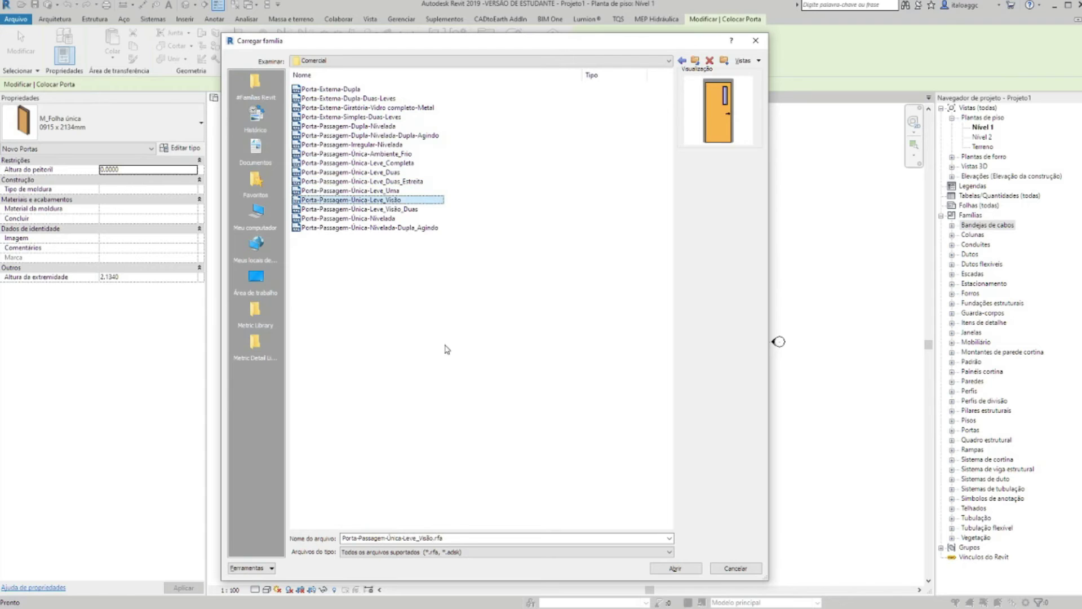
{"action": "key", "text": "Up"}
{"action": "key", "text": "Up"}
{"action": "key", "text": "Up"}
{"action": "key", "text": "Down"}
{"action": "key", "text": "Down"}
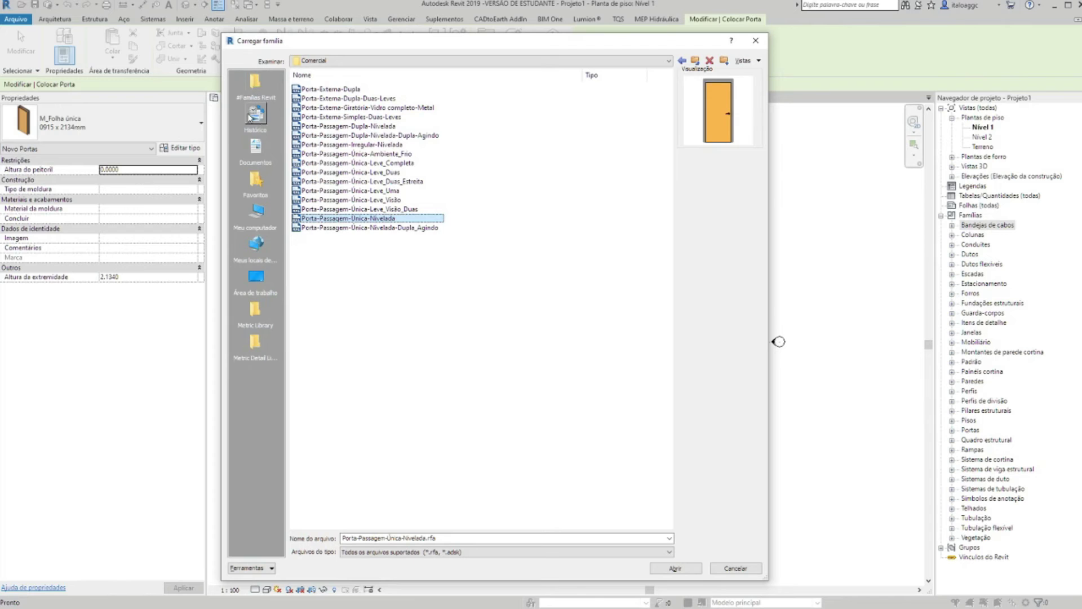
Load the Porta-Passagem-Única-Nivelada family and enlarge its type selection window to show the whole type list
{"action": "left_click", "coordinate": [379, 258]}
{"action": "left_click", "coordinate": [325, 219]}
{"action": "left_click", "coordinate": [675, 569]}
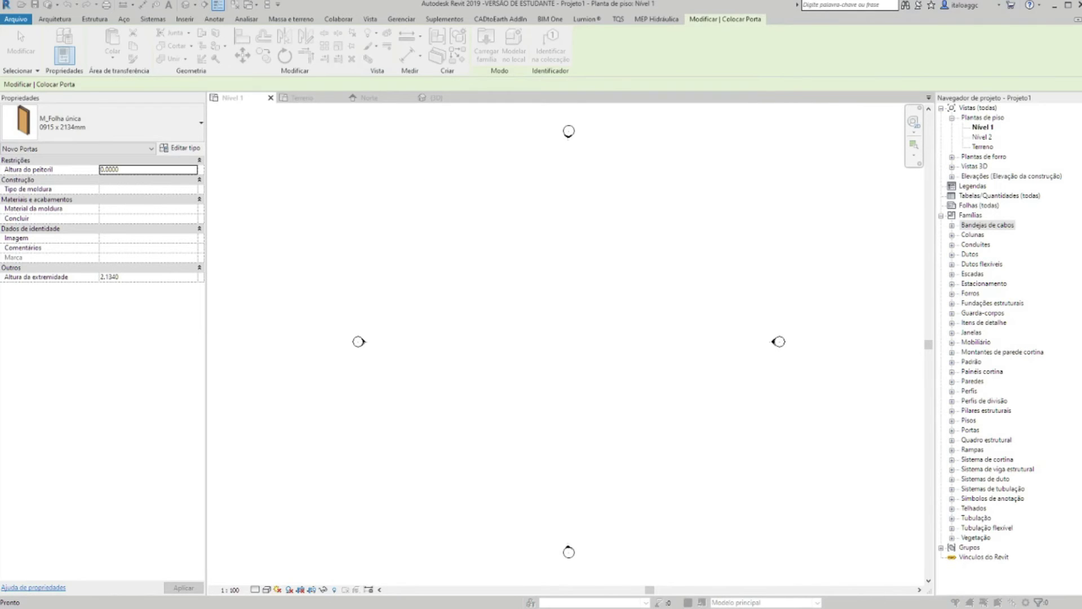
{"action": "left_click_drag", "start_coordinate": [483, 65], "coordinate": [583, 204]}
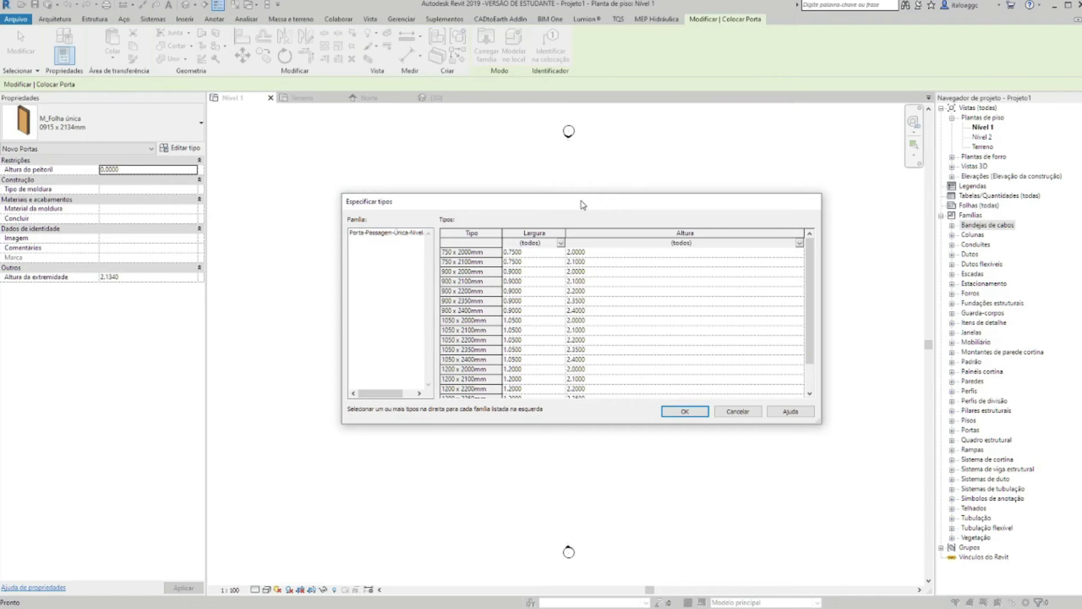
{"action": "left_click_drag", "start_coordinate": [583, 205], "coordinate": [478, 156]}
{"action": "left_click_drag", "start_coordinate": [715, 374], "coordinate": [773, 472]}
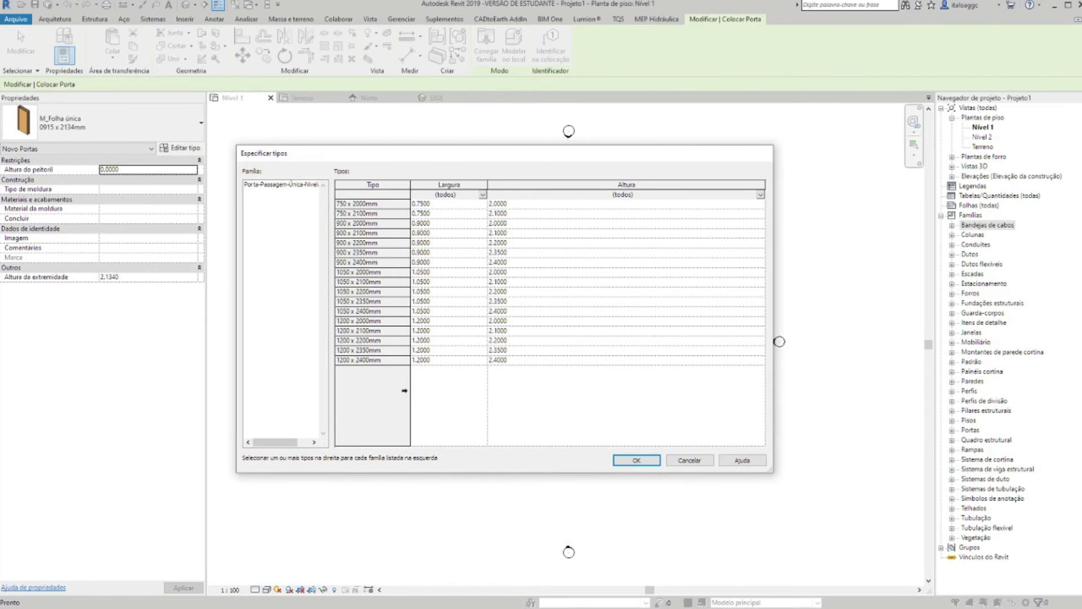
Try selecting different ranges in the type list, including the five 900 mm wide types and the whole list
{"action": "left_click_drag", "start_coordinate": [373, 206], "coordinate": [388, 367]}
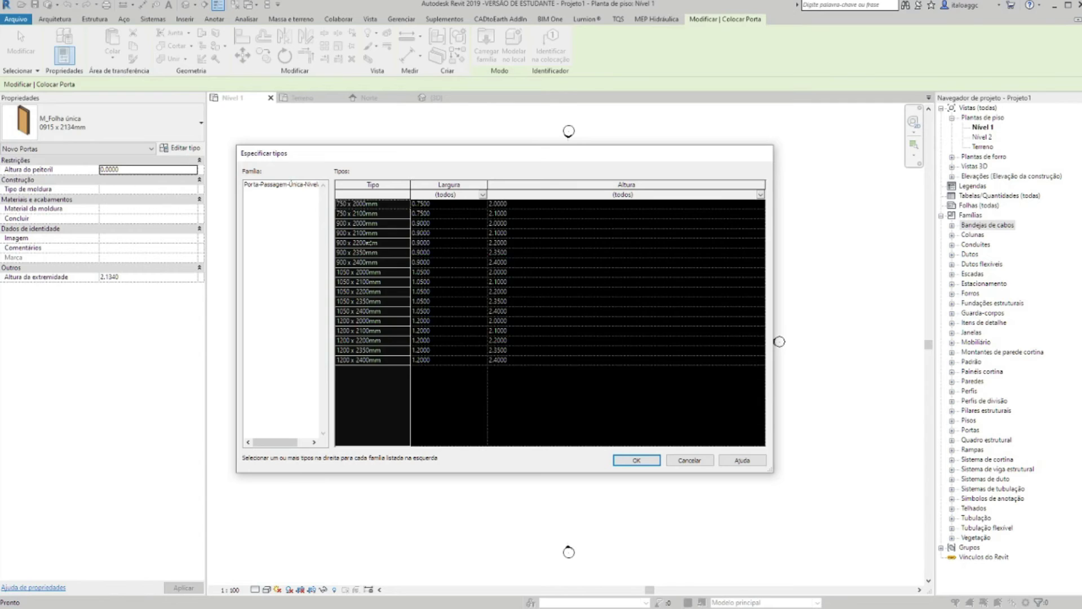
{"action": "left_click", "coordinate": [369, 243]}
{"action": "left_click_drag", "start_coordinate": [371, 225], "coordinate": [375, 263]}
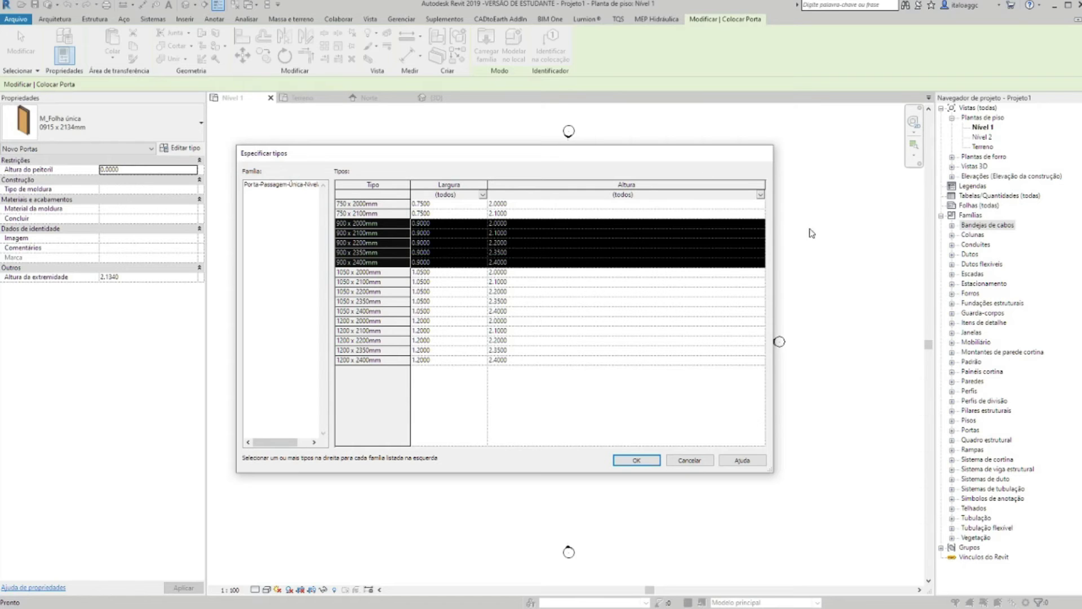
{"action": "left_click", "coordinate": [370, 205]}
{"action": "left_click_drag", "start_coordinate": [375, 263], "coordinate": [376, 331]}
{"action": "left_click", "coordinate": [378, 350]}
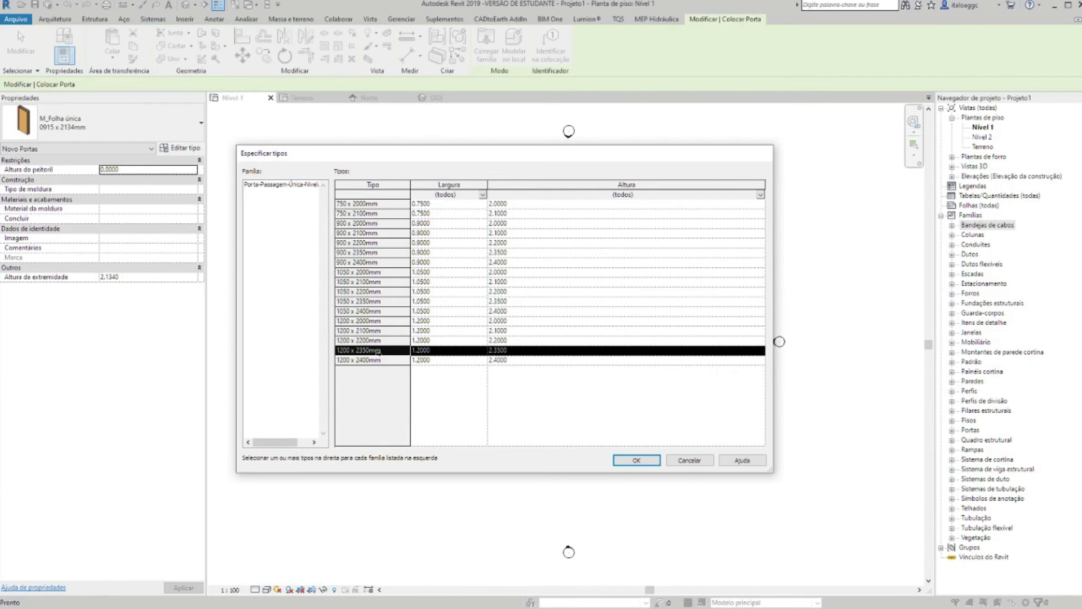
{"action": "left_click", "coordinate": [375, 261]}
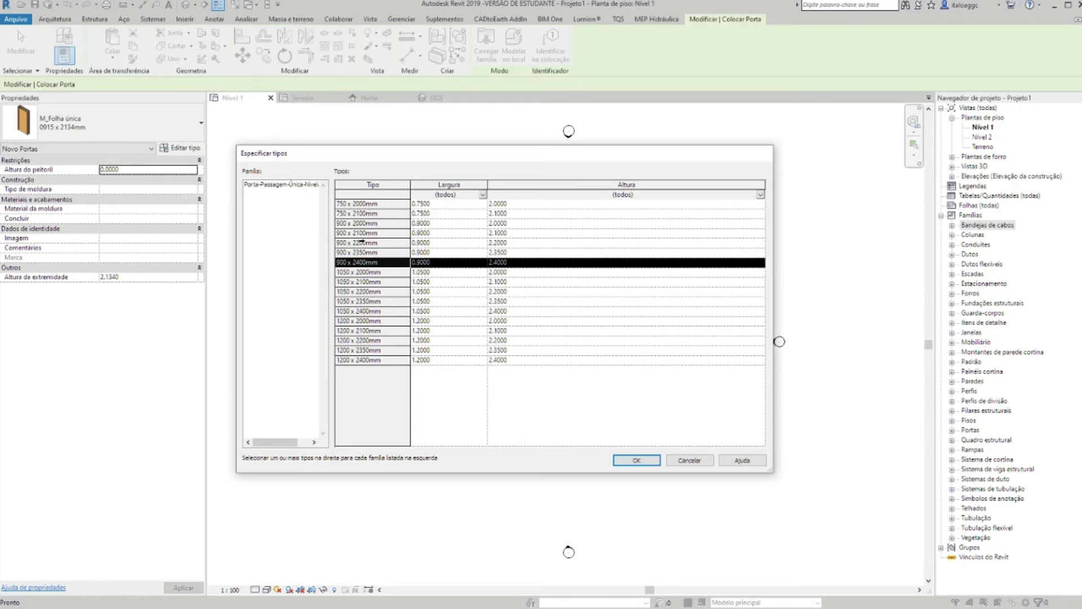
{"action": "left_click_drag", "start_coordinate": [366, 205], "coordinate": [369, 400]}
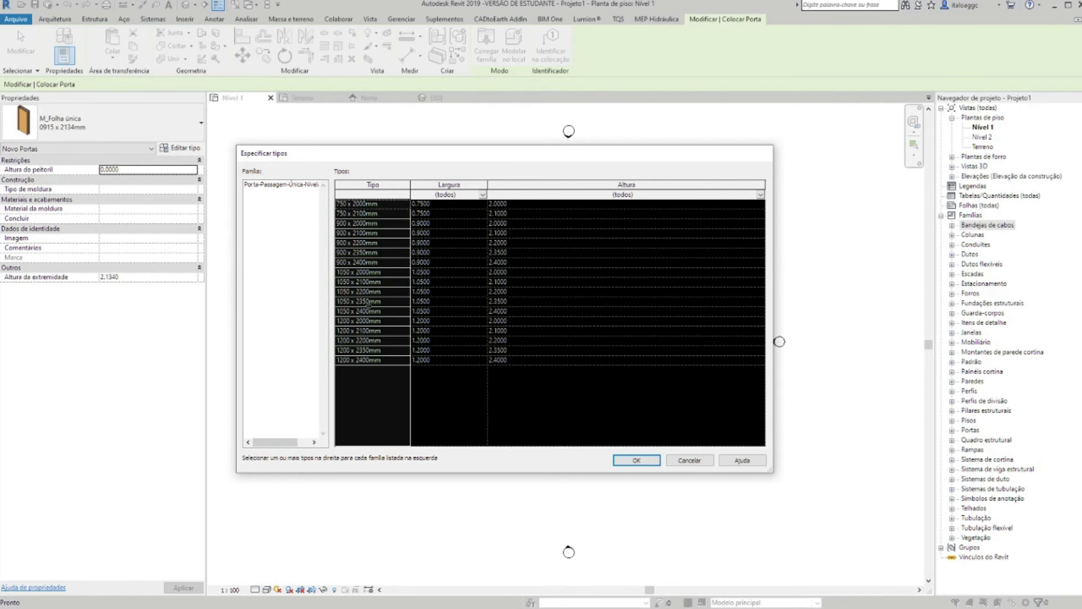
{"action": "left_click", "coordinate": [370, 311]}
{"action": "left_click_drag", "start_coordinate": [359, 204], "coordinate": [380, 359]}
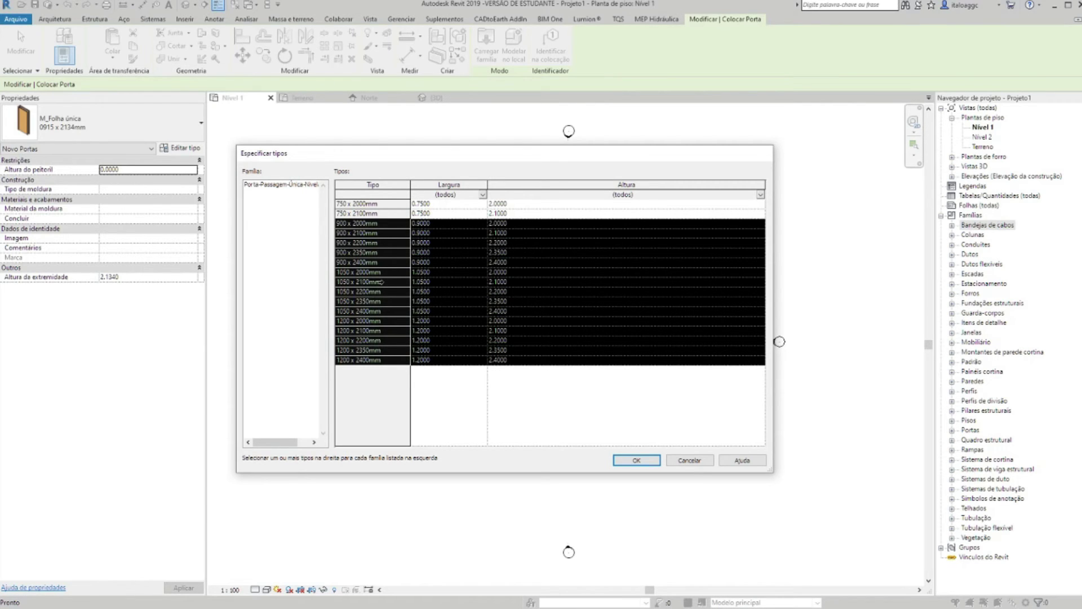
Compare the widths and heights of individual types, such as 750 x 2000mm, 900 x 2200mm and 900 x 2100mm
{"action": "left_click", "coordinate": [367, 242]}
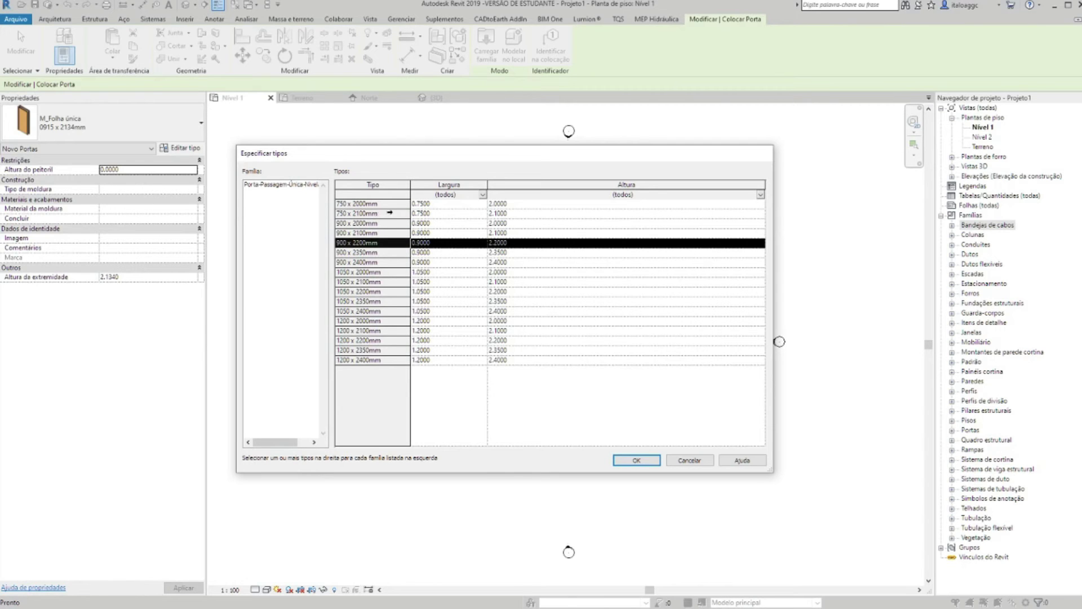
{"action": "left_click", "coordinate": [368, 204]}
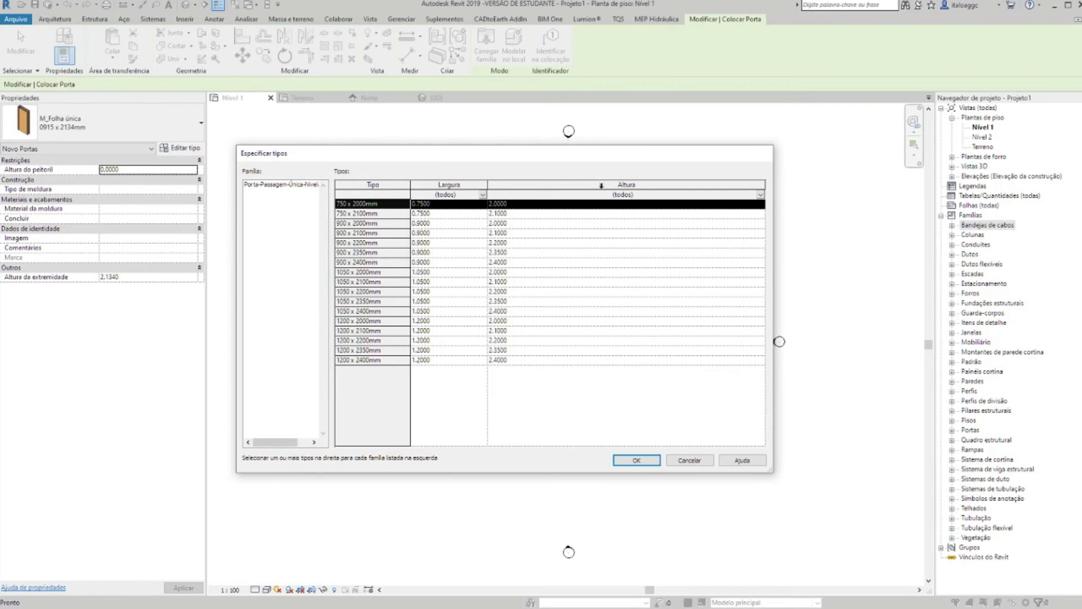
{"action": "left_click", "coordinate": [353, 243]}
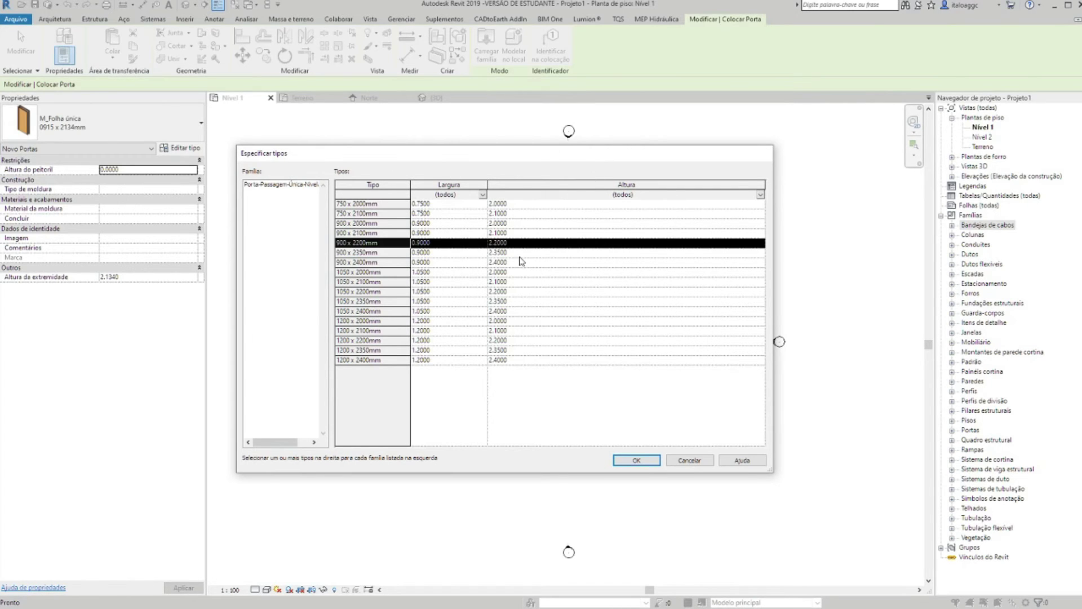
{"action": "left_click", "coordinate": [502, 214]}
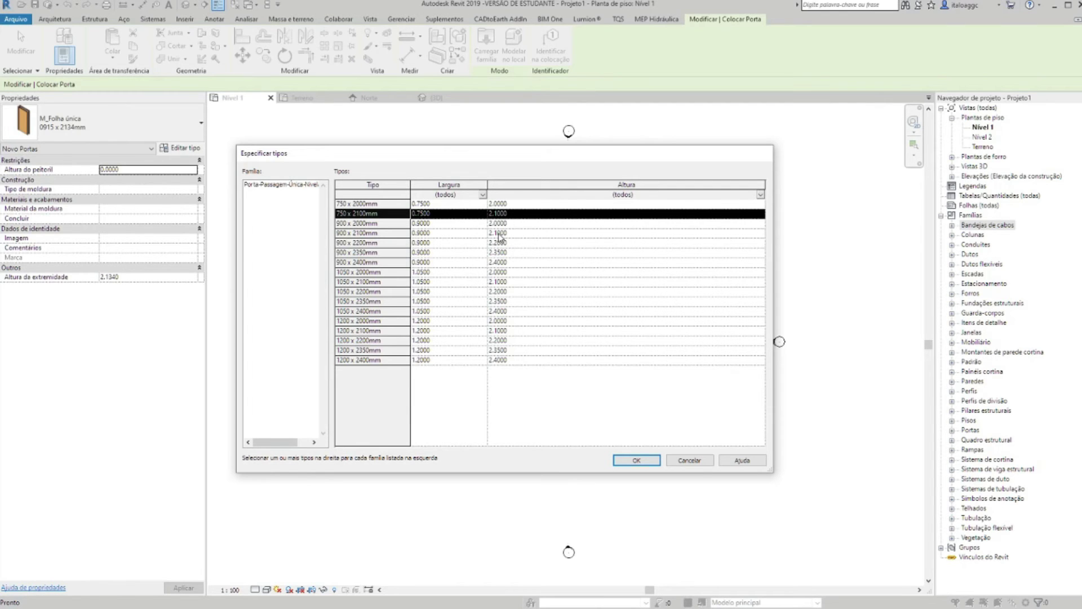
{"action": "left_click", "coordinate": [499, 233]}
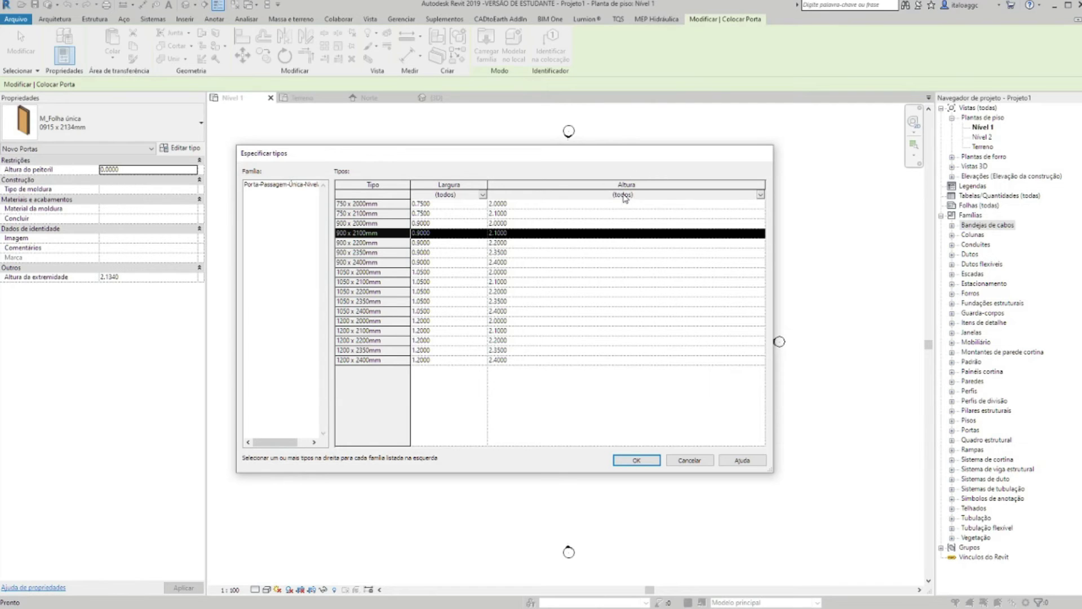
Filter the type list to a height of 2.1000 and select all the filtered types
{"action": "left_click", "coordinate": [761, 195]}
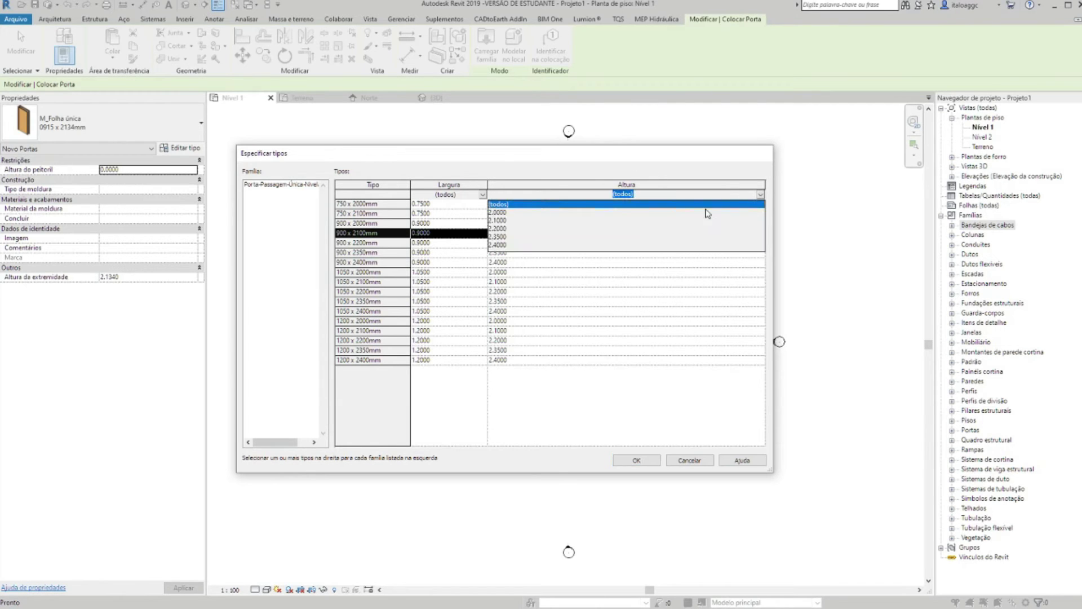
{"action": "left_click", "coordinate": [498, 221]}
{"action": "left_click", "coordinate": [384, 205]}
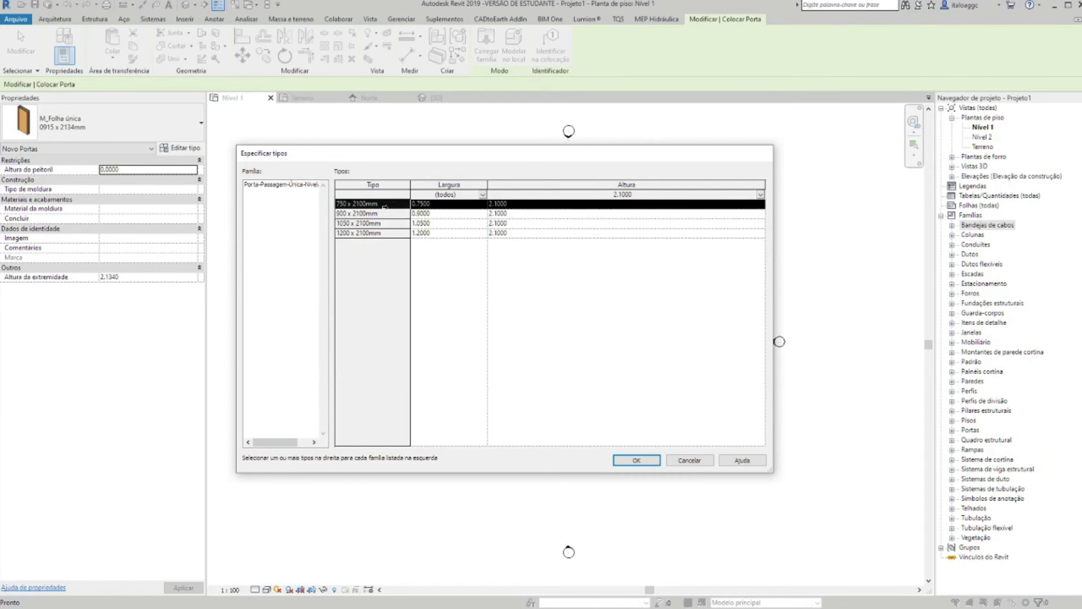
{"action": "left_click_drag", "start_coordinate": [384, 207], "coordinate": [385, 233]}
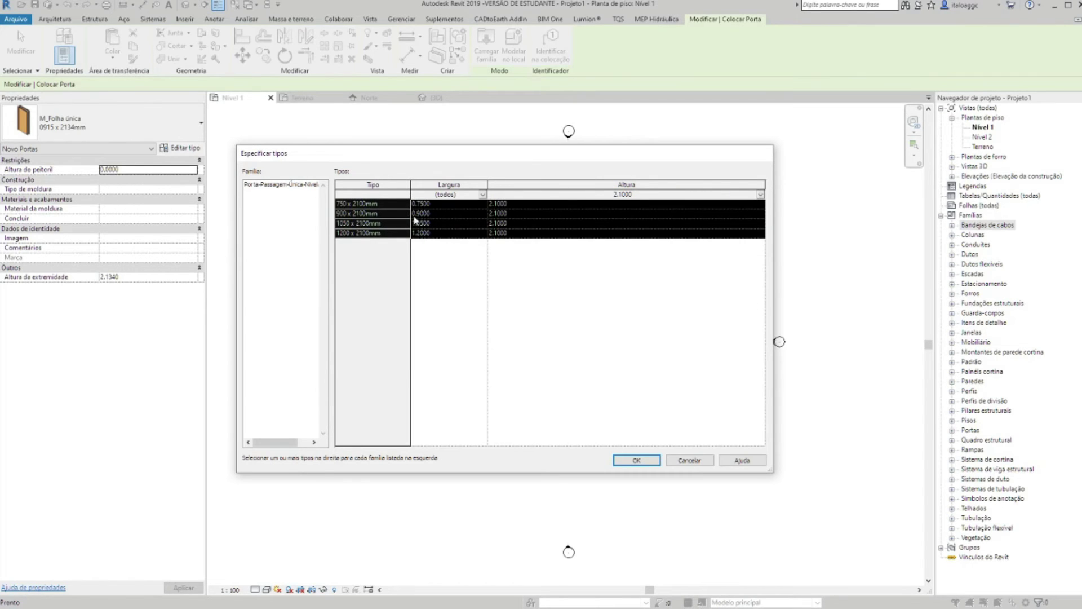
Try single, adjacent, non-adjacent and full selections among the 2.1000 high types, including 1200 x 2100mm without 1050 x 2100mm
{"action": "left_click", "coordinate": [379, 215]}
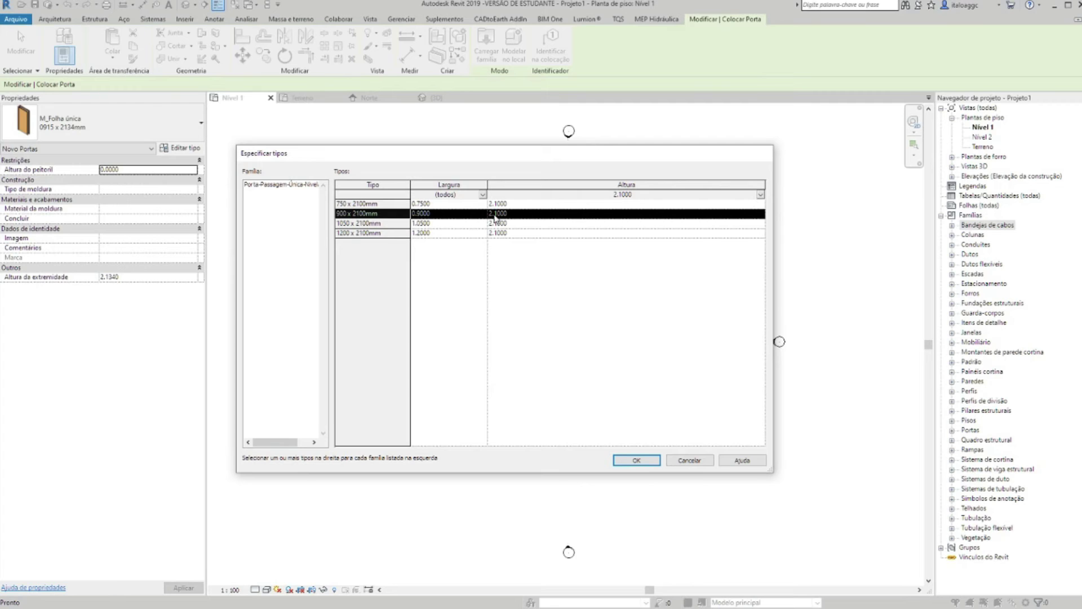
{"action": "left_click", "coordinate": [345, 205]}
{"action": "left_click", "coordinate": [343, 211], "text": "shift"}
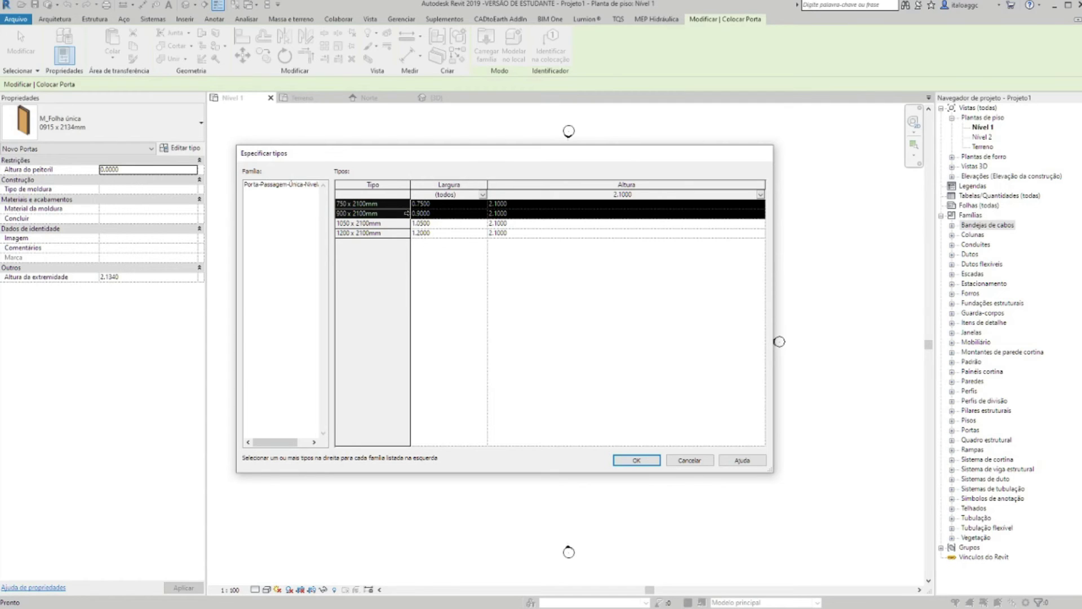
{"action": "left_click", "coordinate": [388, 205]}
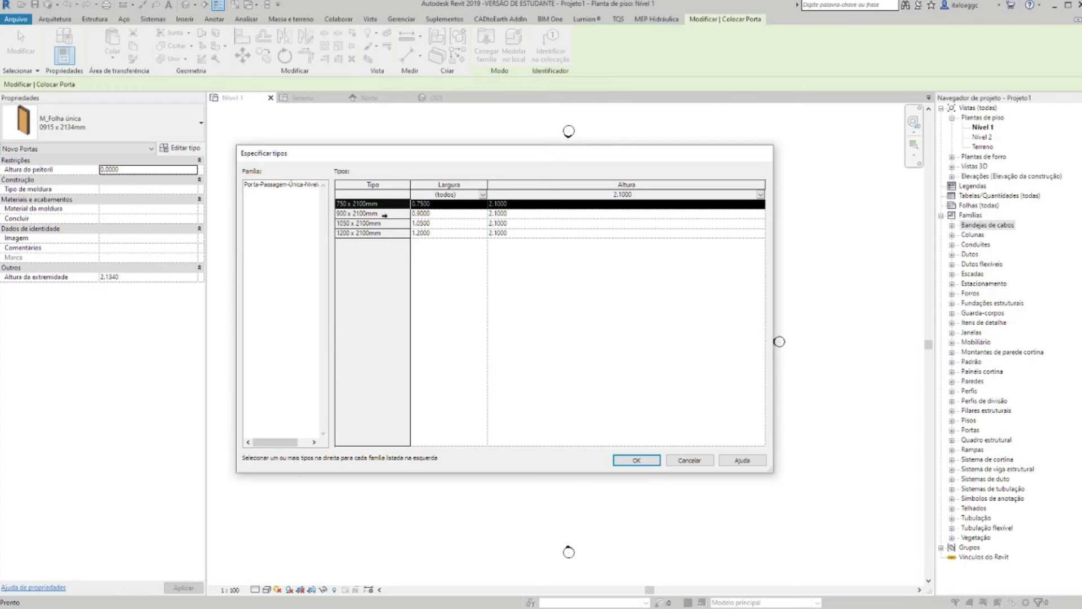
{"action": "left_click", "coordinate": [384, 215], "text": "ctrl"}
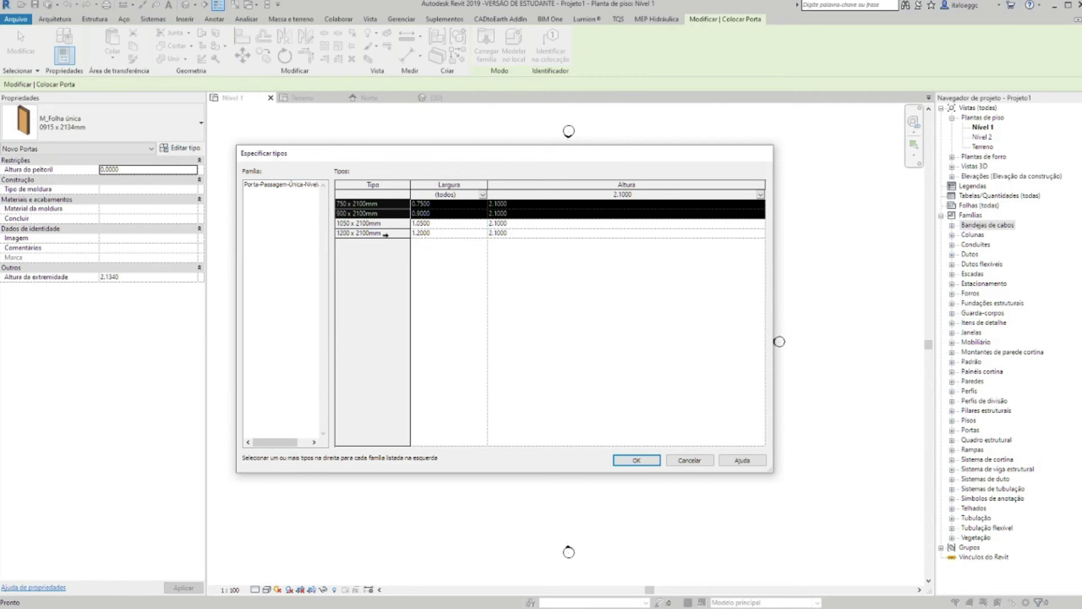
{"action": "left_click", "coordinate": [385, 234], "text": "ctrl"}
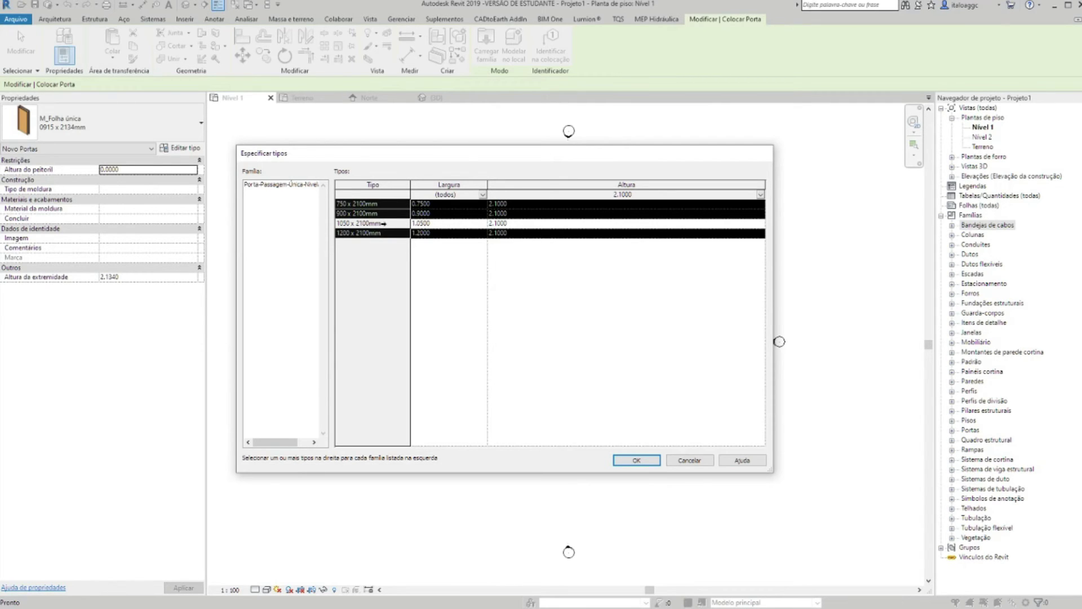
{"action": "left_click", "coordinate": [392, 204]}
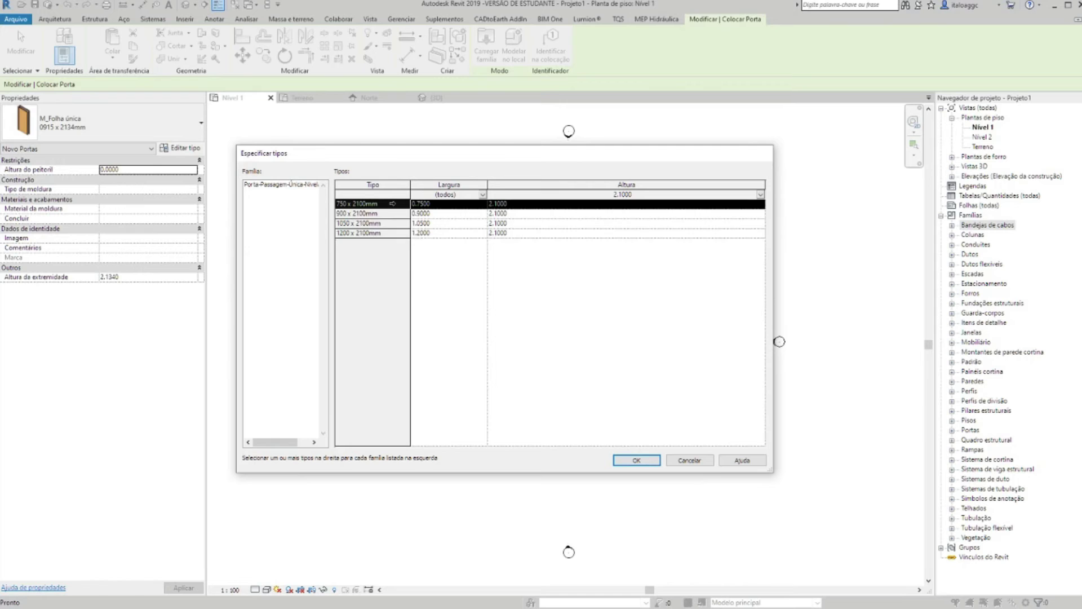
{"action": "key", "text": "ctrl+a"}
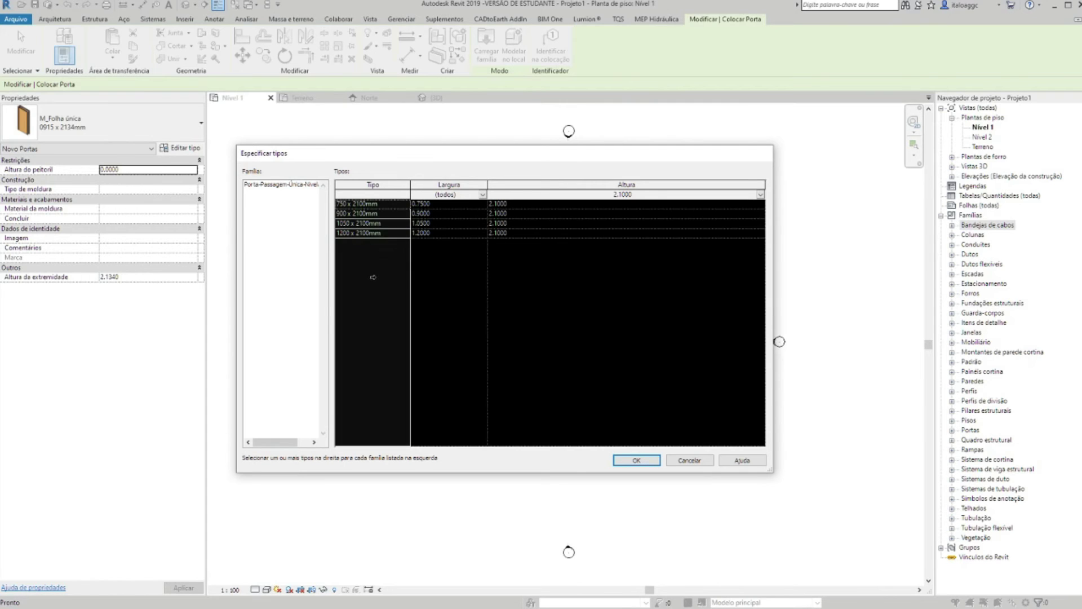
Select only the 750 x 2100mm and 900 x 2100mm types and load them into the project
{"action": "left_click", "coordinate": [388, 209]}
{"action": "left_click", "coordinate": [374, 207]}
{"action": "left_click", "coordinate": [379, 208], "text": "ctrl"}
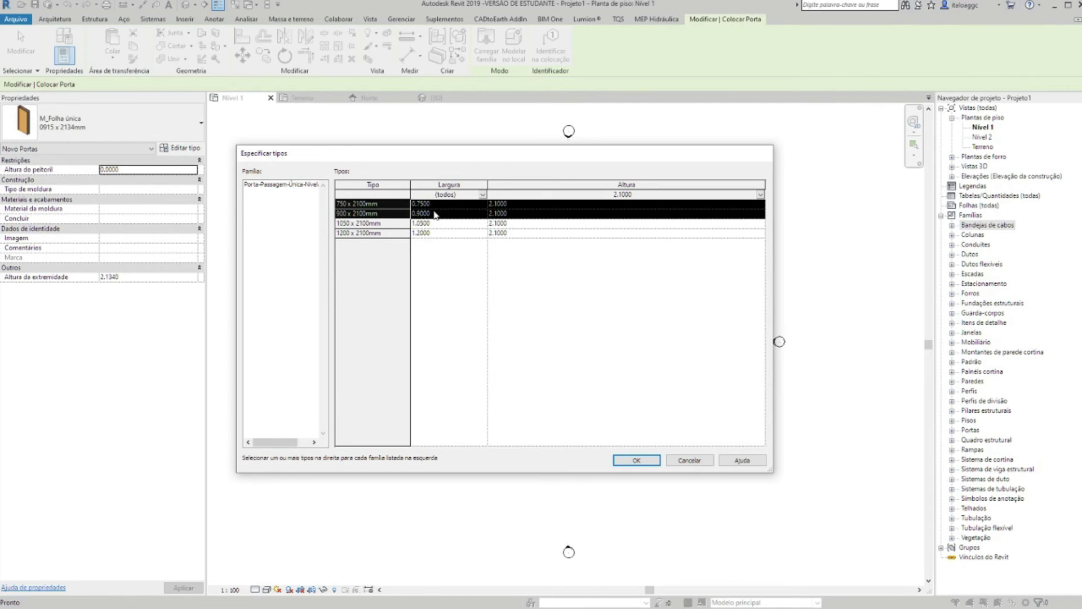
{"action": "left_click", "coordinate": [628, 461]}
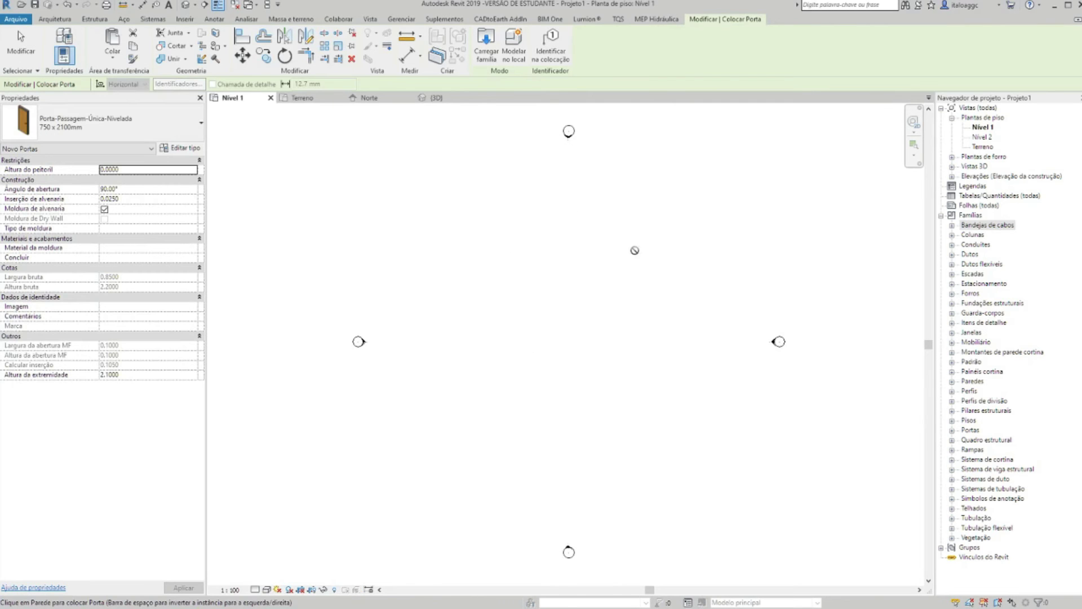
Look through the available door types and switch from Porta-Passagem-Única-Nivelada 750 x 2100mm to M_Folha única 0762 x 2032mm
{"action": "left_click", "coordinate": [141, 123]}
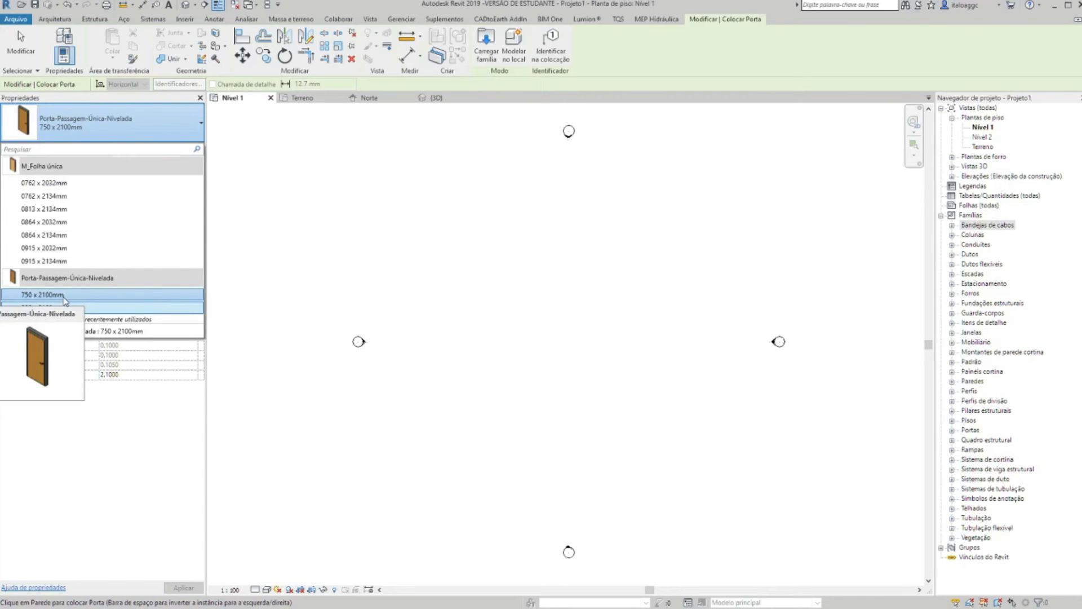
{"action": "left_click", "coordinate": [82, 294]}
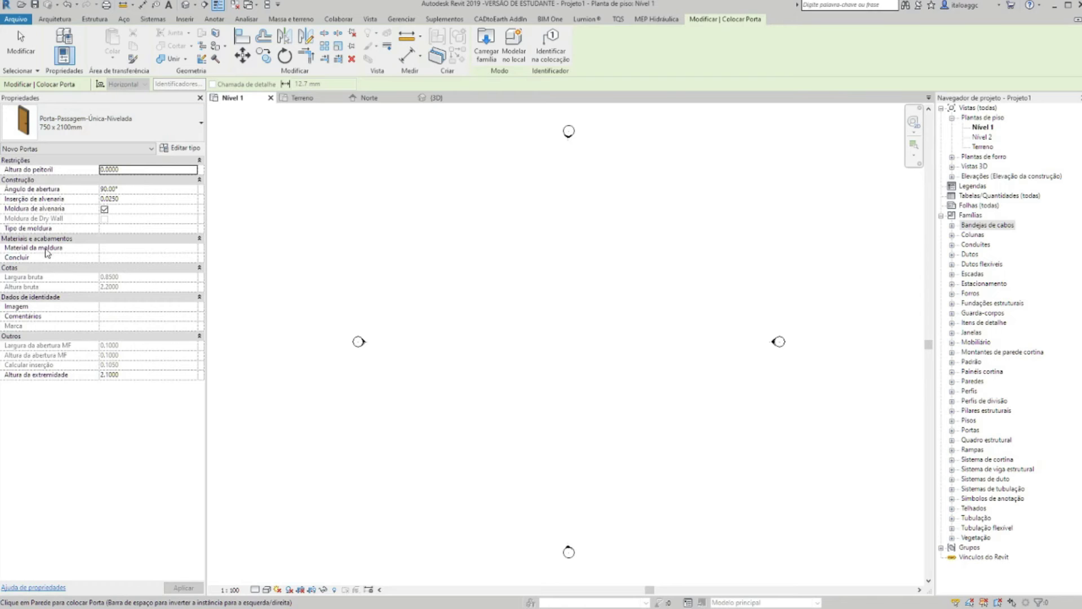
{"action": "left_click", "coordinate": [104, 119]}
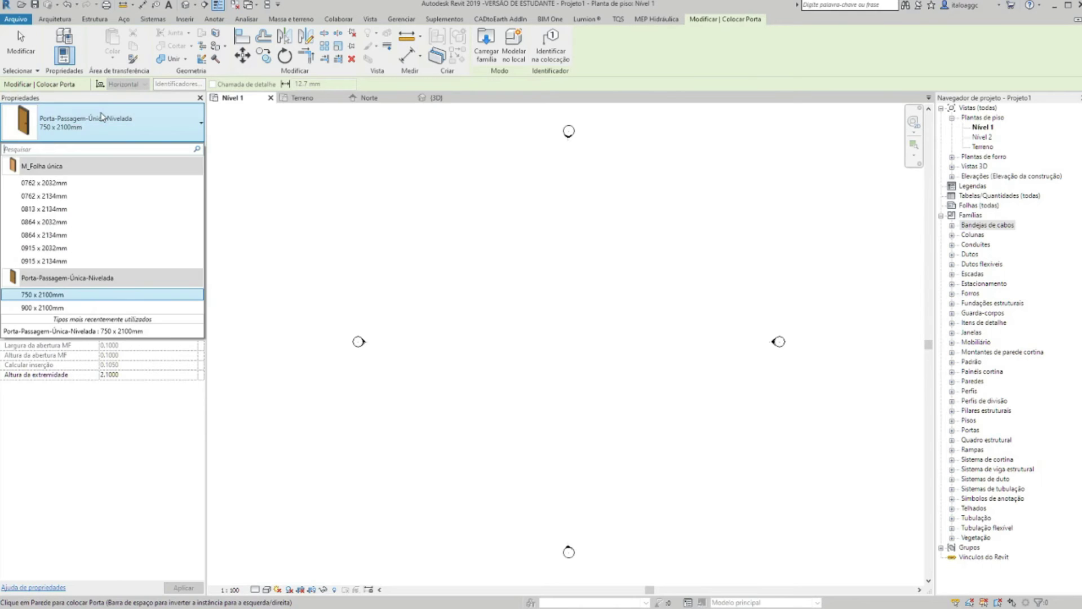
{"action": "left_click", "coordinate": [56, 183]}
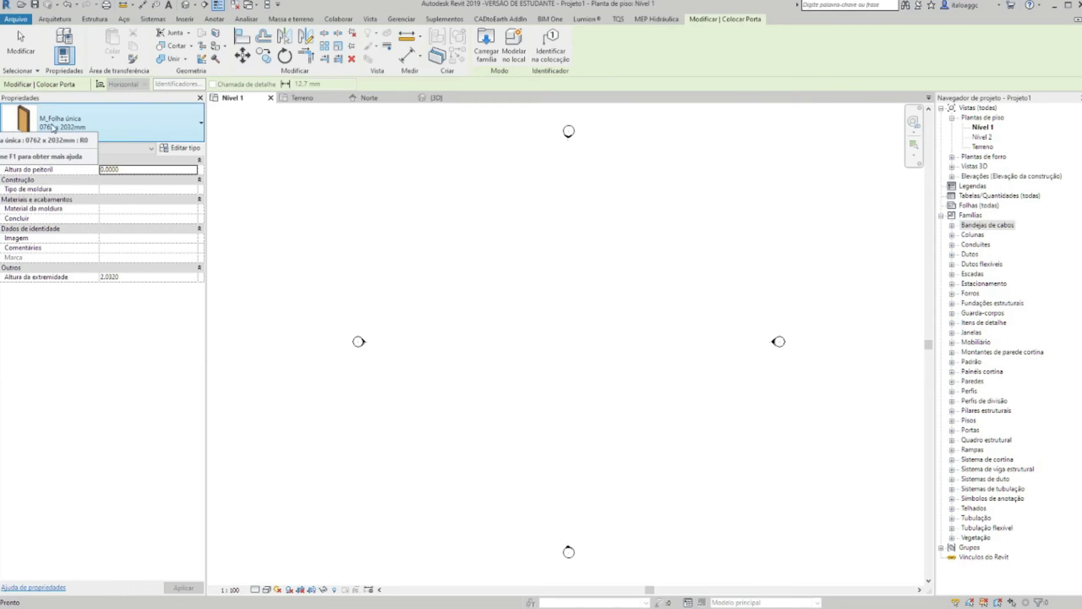
Set the door type to Porta-Passagem-Única-Nivelada 750 x 2100mm, check the type list again and leave the Door command
{"action": "left_click", "coordinate": [115, 129]}
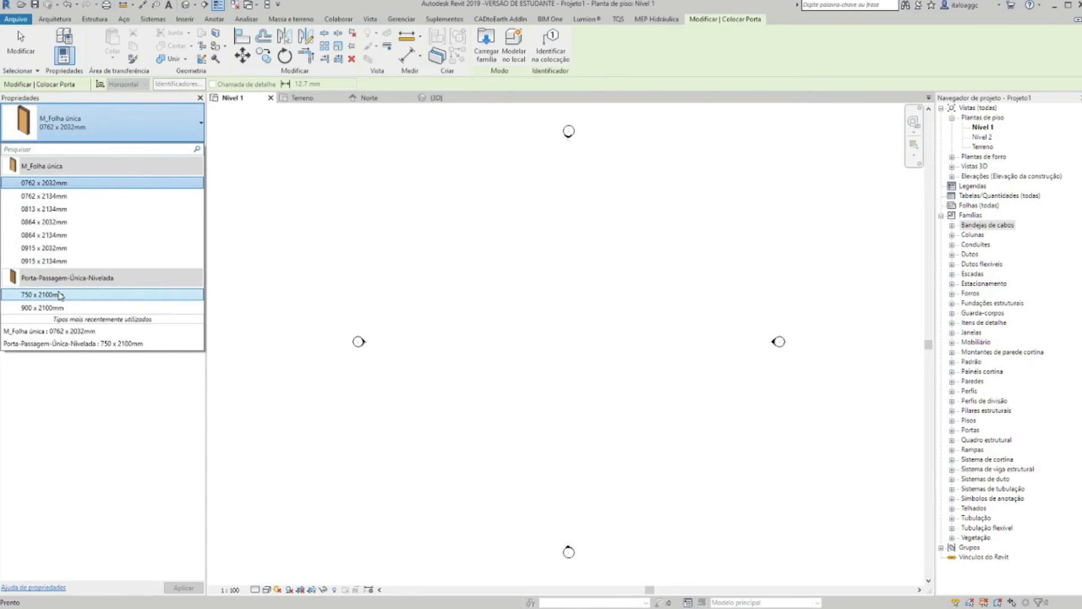
{"action": "mouse_move", "coordinate": [60, 296]}
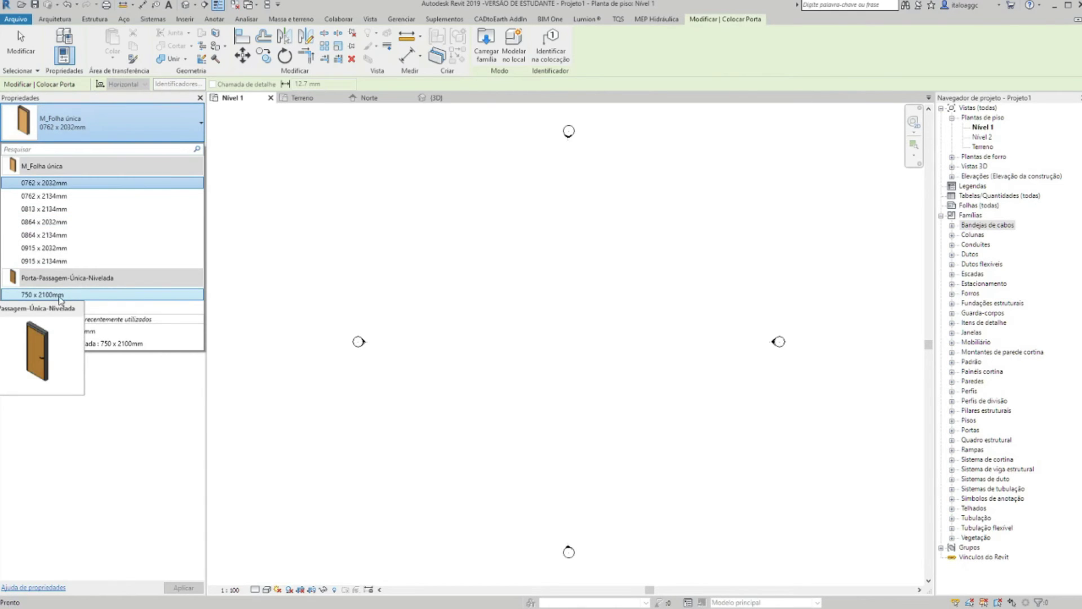
{"action": "left_click", "coordinate": [60, 296]}
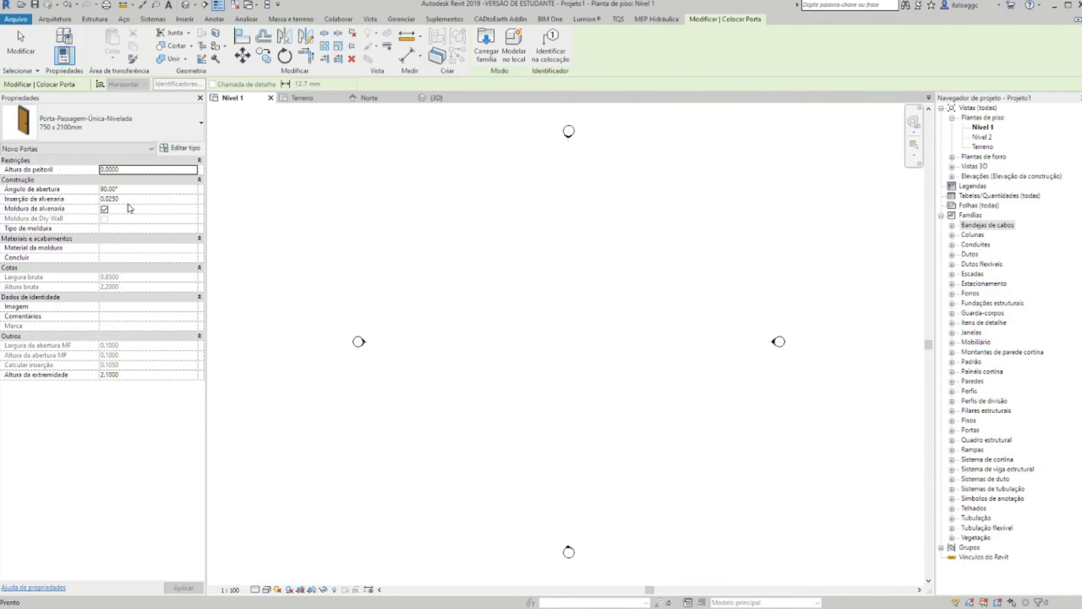
{"action": "left_click", "coordinate": [177, 137]}
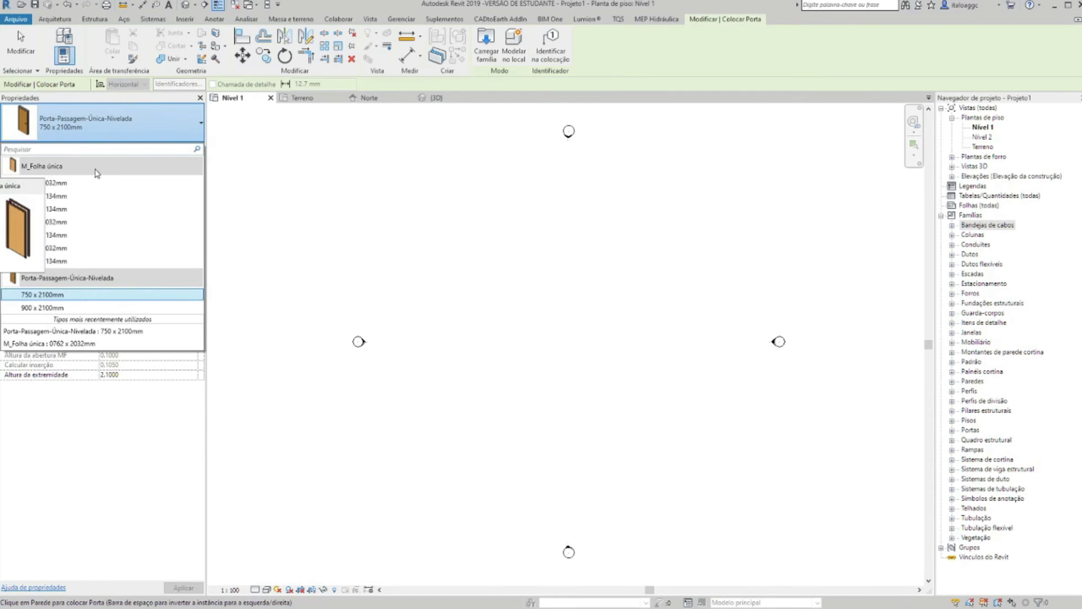
{"action": "left_click", "coordinate": [144, 125]}
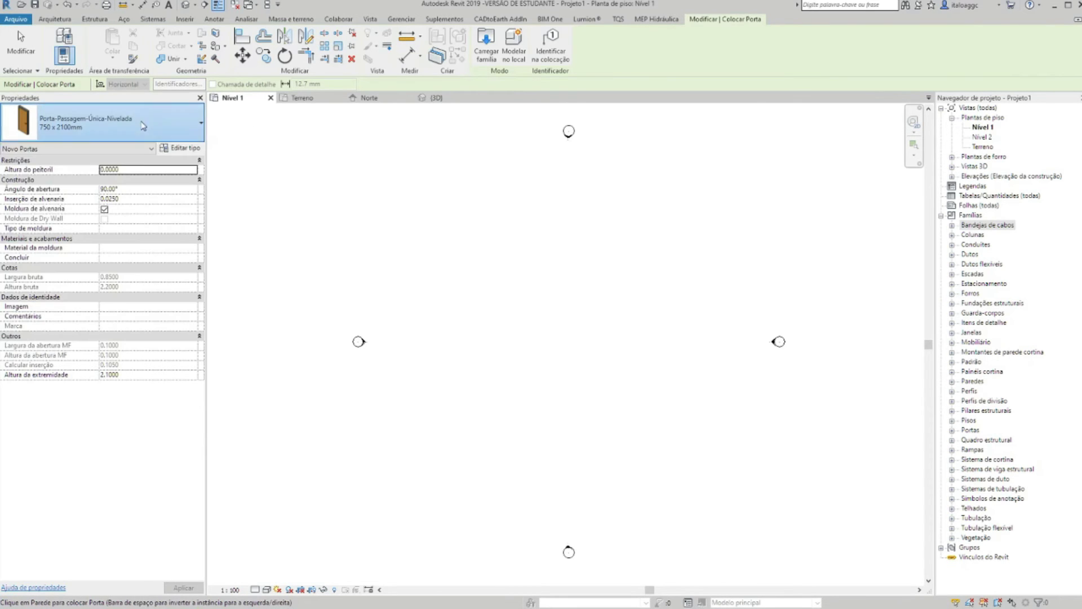
{"action": "key", "text": "Escape"}
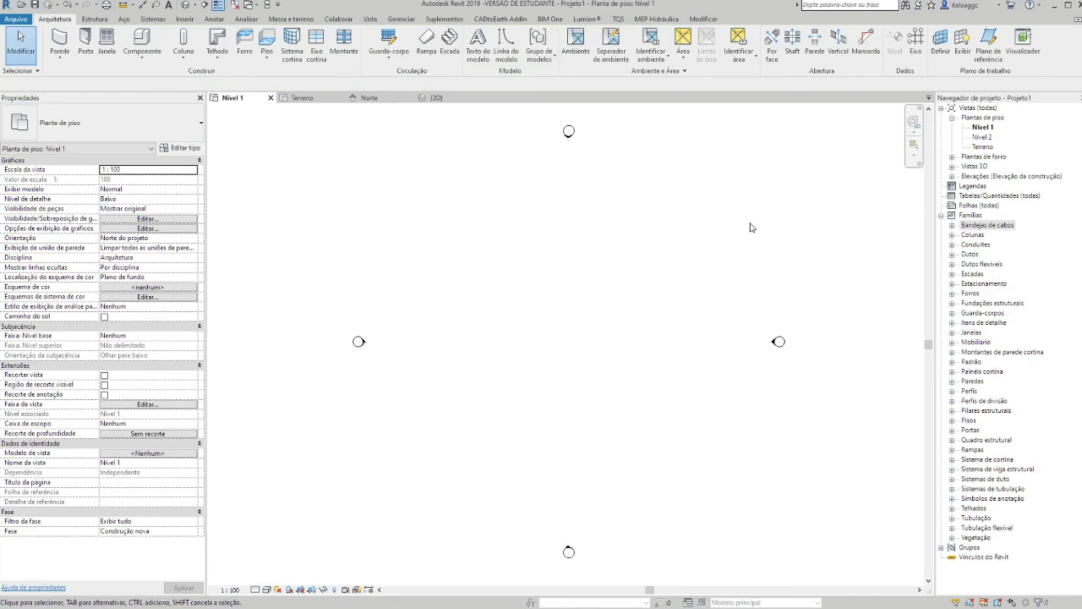
Expand the Portas category among the project families and compare its families with the types offered by the Door command
{"action": "left_click", "coordinate": [971, 216]}
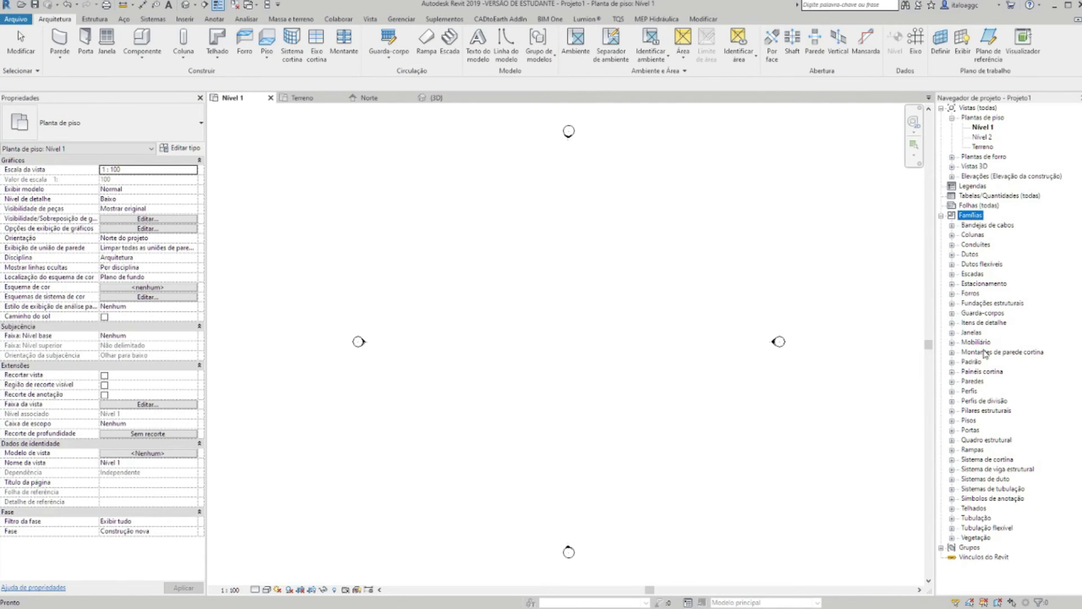
{"action": "left_click", "coordinate": [972, 430]}
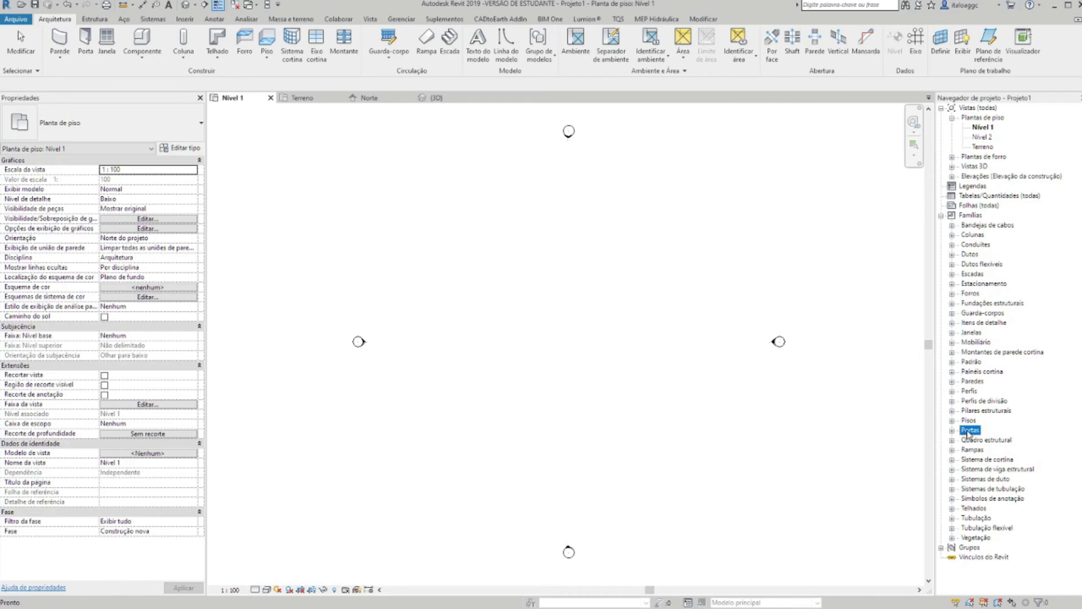
{"action": "left_click", "coordinate": [952, 431]}
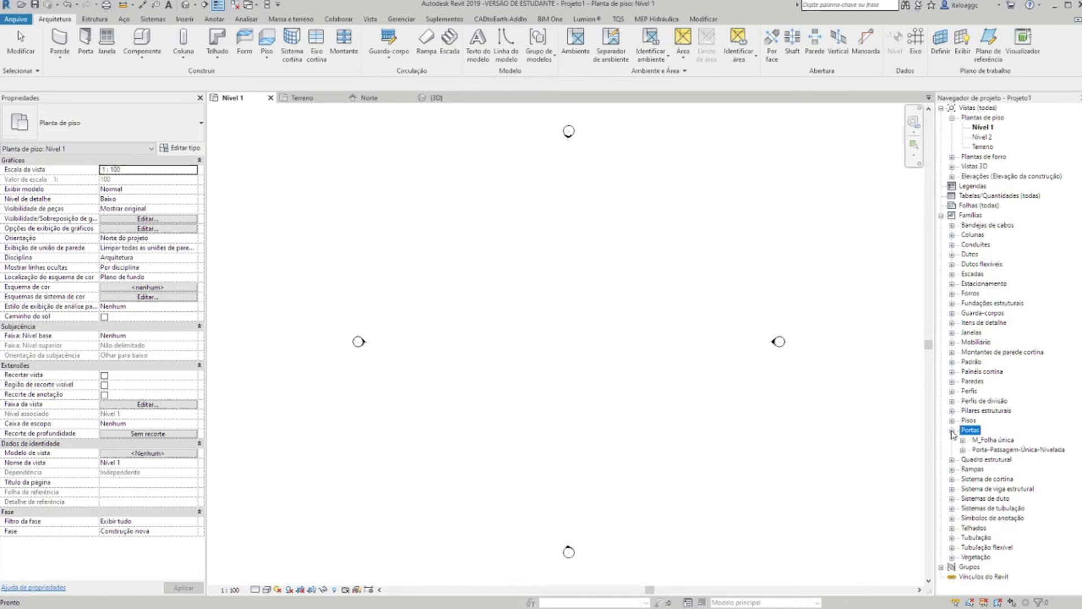
{"action": "left_click", "coordinate": [984, 440]}
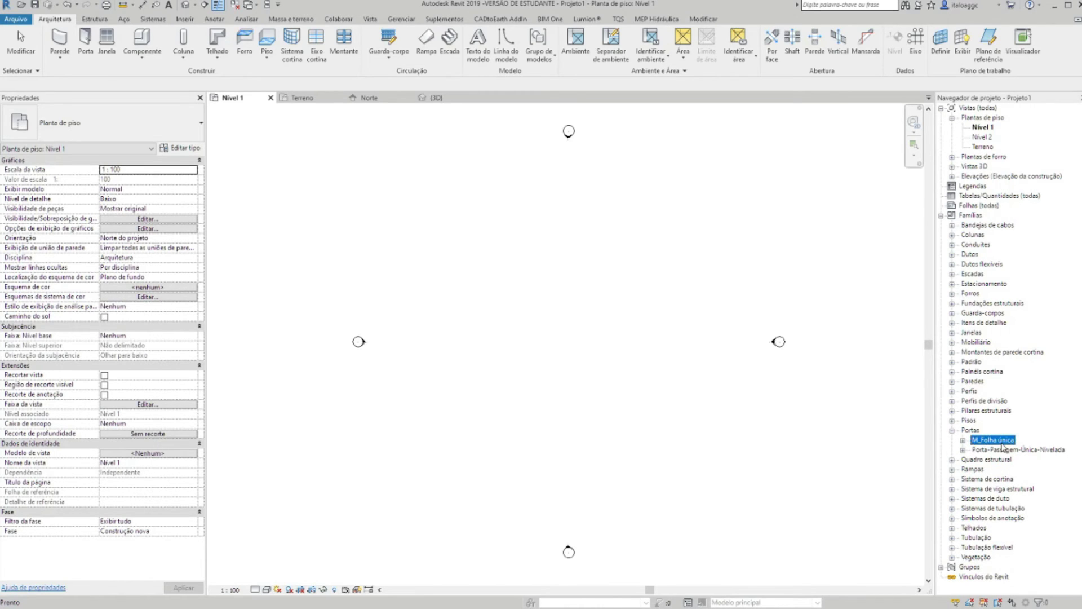
{"action": "left_click", "coordinate": [424, 243]}
{"action": "left_click", "coordinate": [83, 39]}
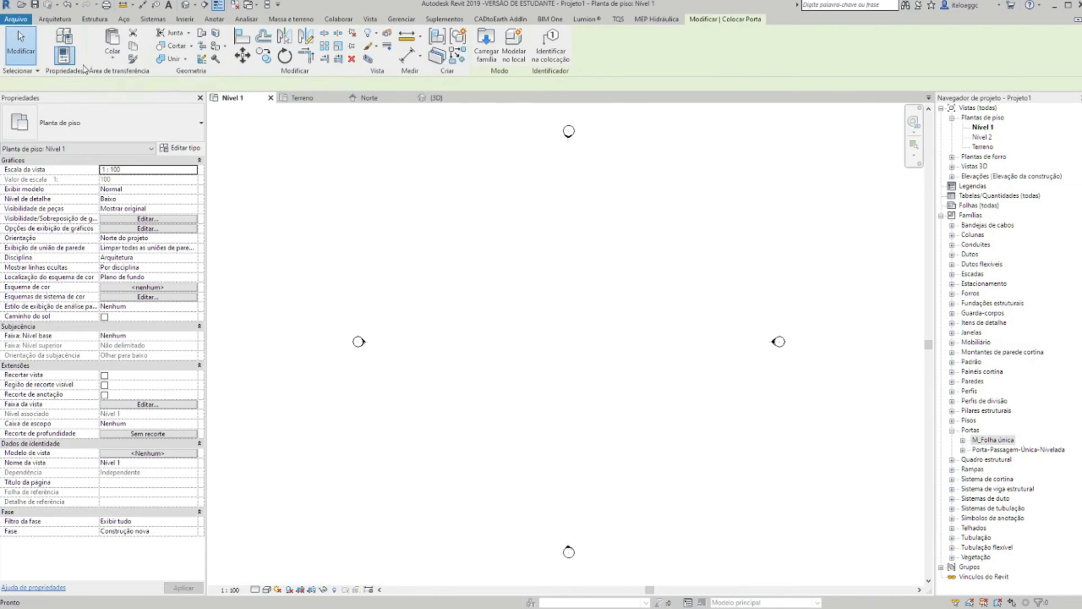
{"action": "left_click", "coordinate": [93, 134]}
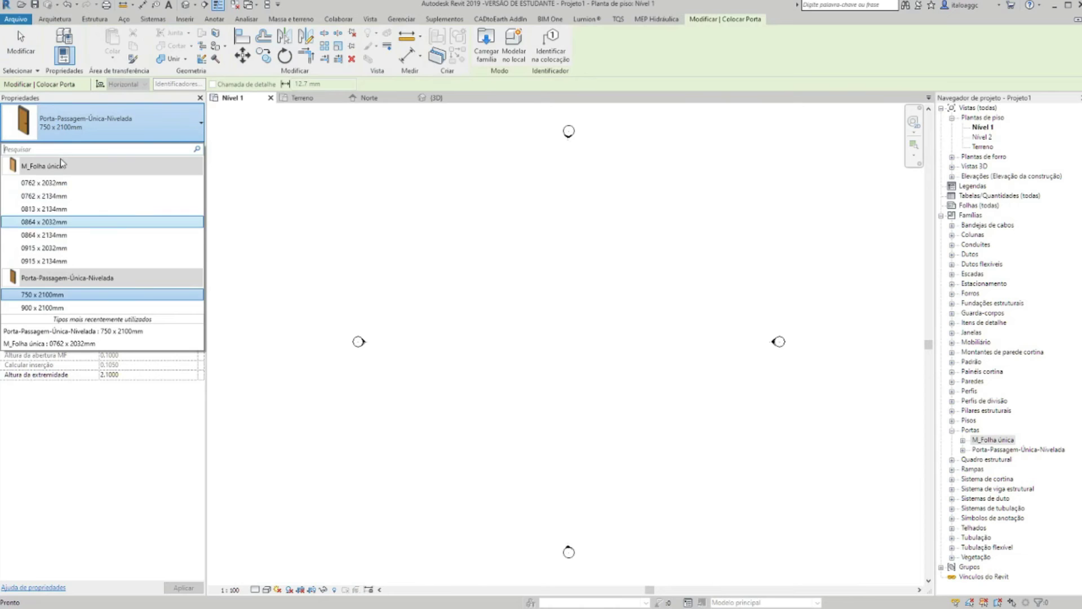
{"action": "left_click", "coordinate": [991, 440]}
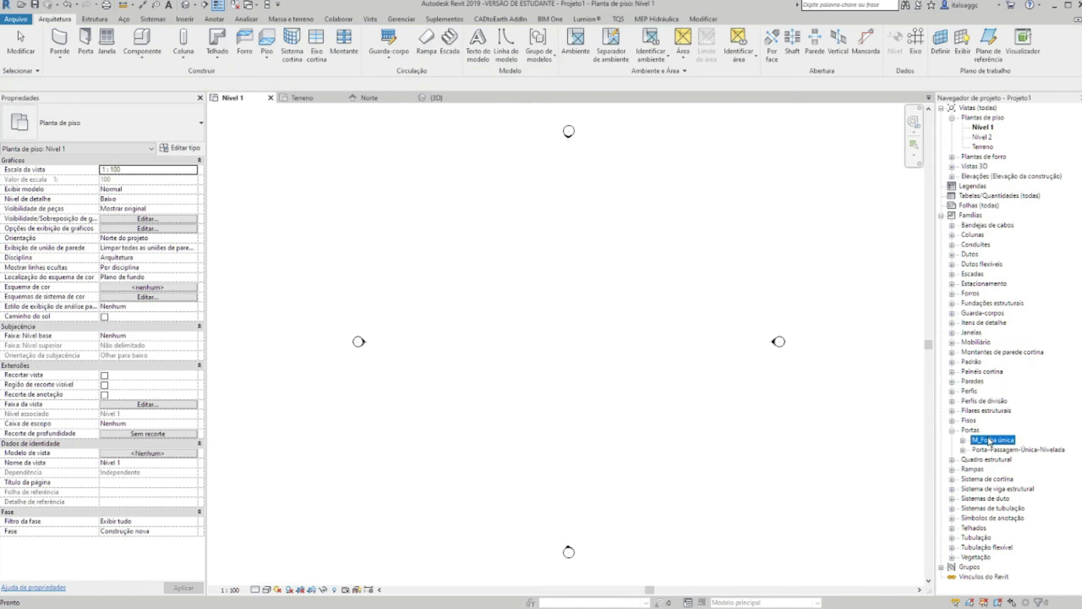
{"action": "right_click", "coordinate": [989, 442]}
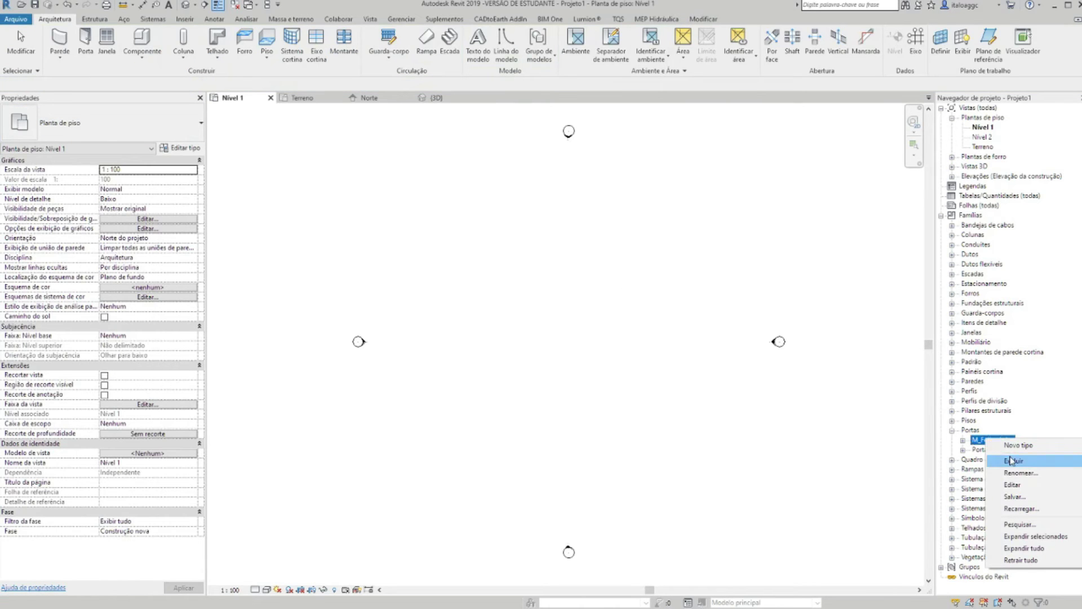
{"action": "left_click", "coordinate": [1020, 473]}
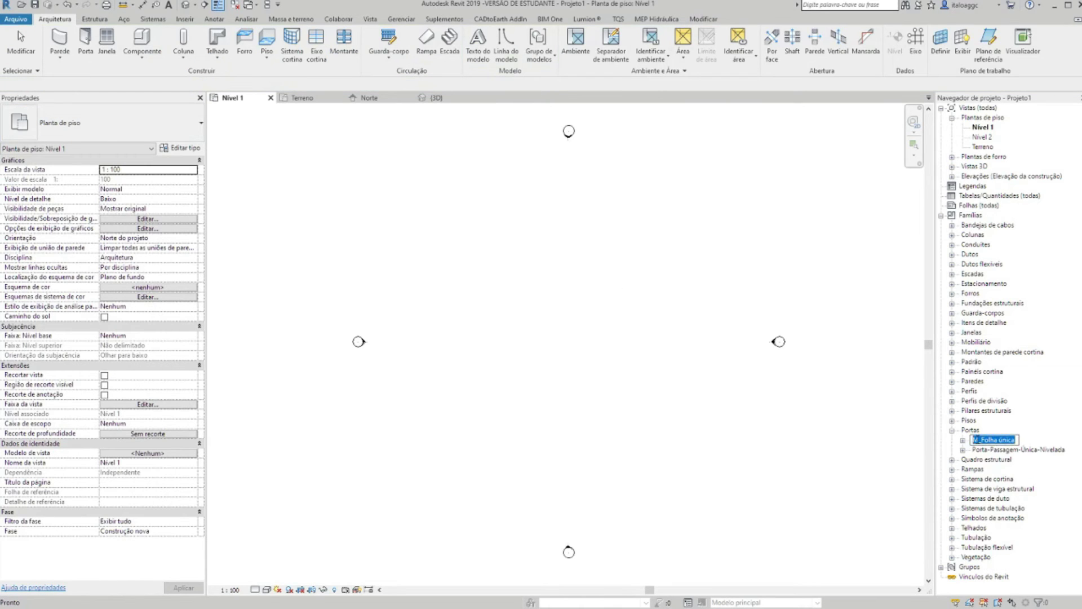
{"action": "left_click", "coordinate": [964, 440]}
Expand the M_Folha única family and try a combined selection of its 0762 x 2032mm, 0762 x 2134mm and 0813 x 2134mm types
{"action": "left_click", "coordinate": [963, 441]}
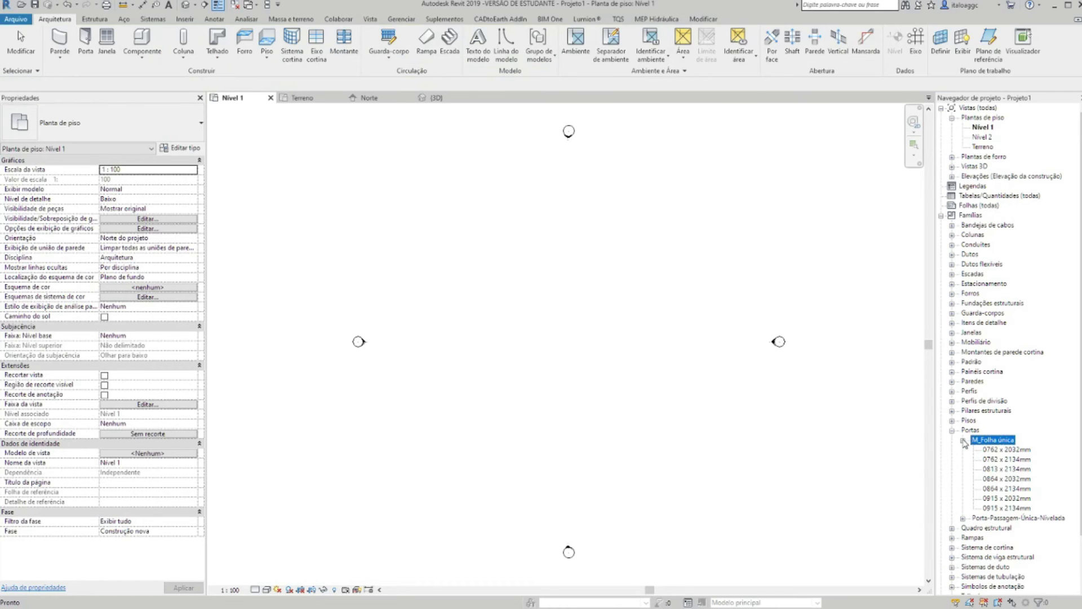
{"action": "left_click", "coordinate": [1002, 451]}
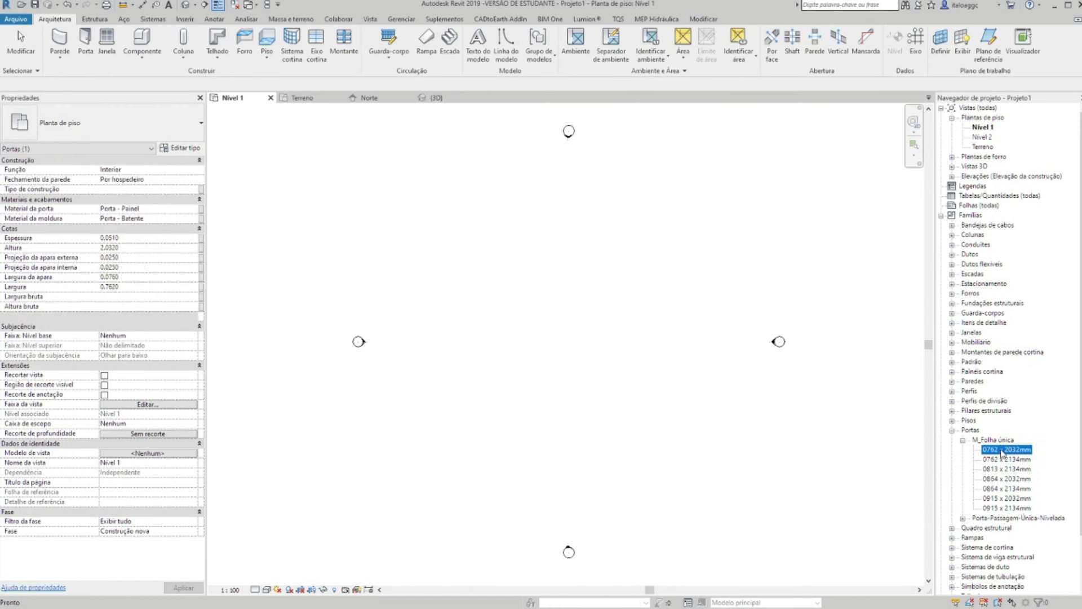
{"action": "left_click", "coordinate": [1003, 460], "text": "ctrl"}
{"action": "left_click", "coordinate": [1003, 470], "text": "ctrl"}
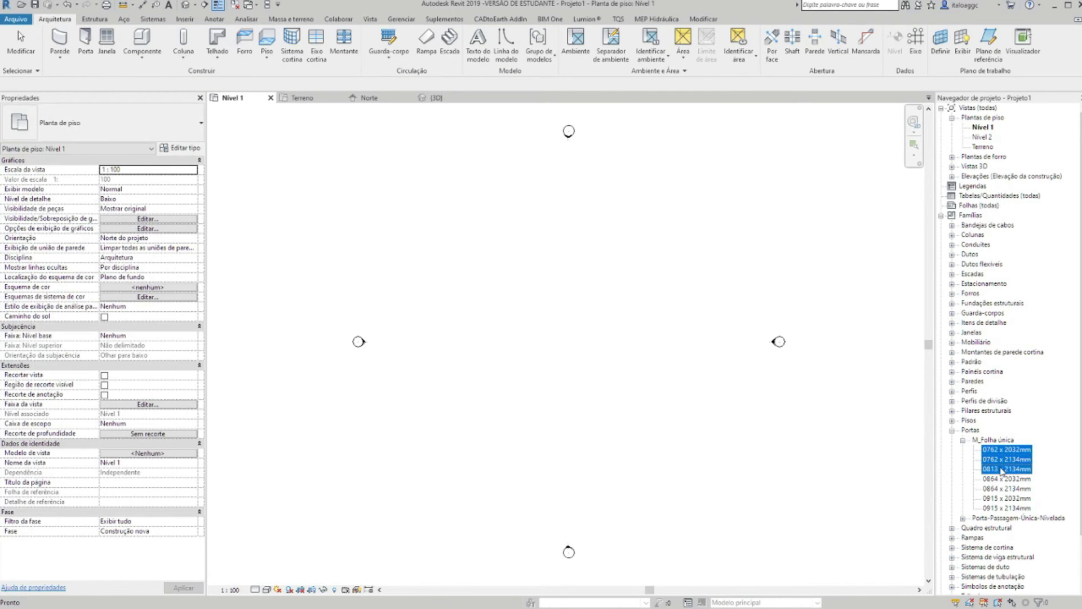
{"action": "right_click", "coordinate": [993, 469]}
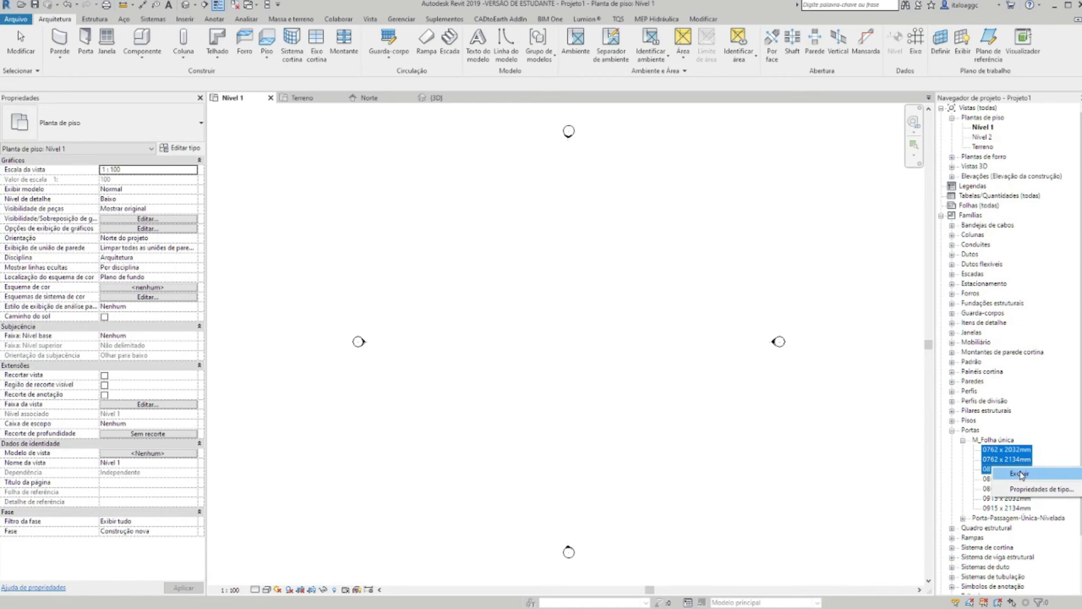
Delete the whole M_Folha única door family from the project
{"action": "left_click", "coordinate": [994, 444]}
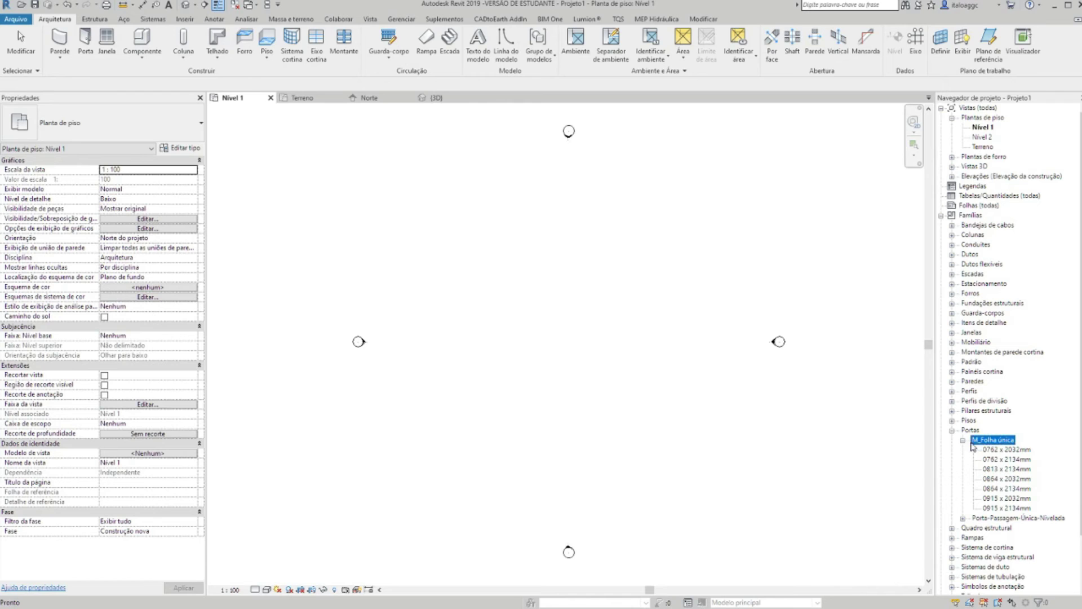
{"action": "right_click", "coordinate": [989, 445]}
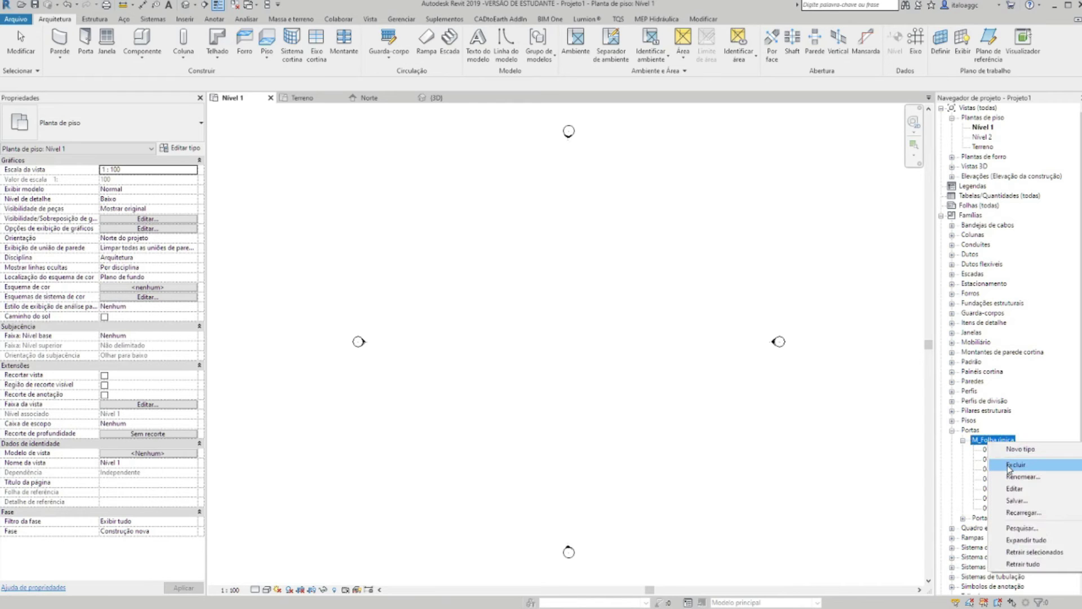
{"action": "left_click", "coordinate": [1035, 465]}
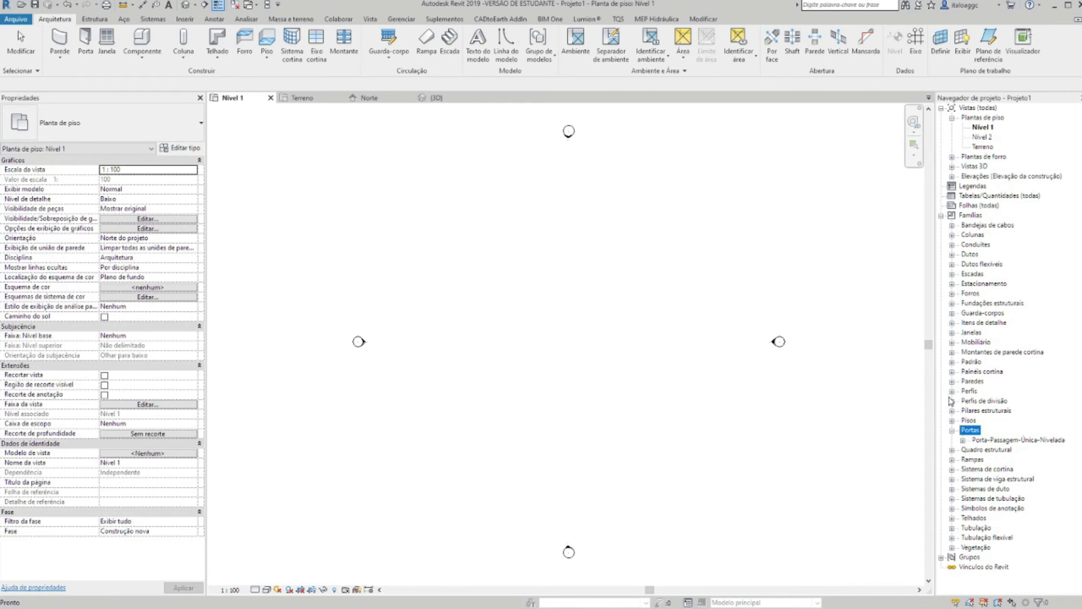
Check the remaining door types with the Door command, choose Porta-Passagem-Única-Nivelada 900 x 2100mm and leave the command
{"action": "left_click", "coordinate": [90, 53]}
{"action": "left_click", "coordinate": [133, 131]}
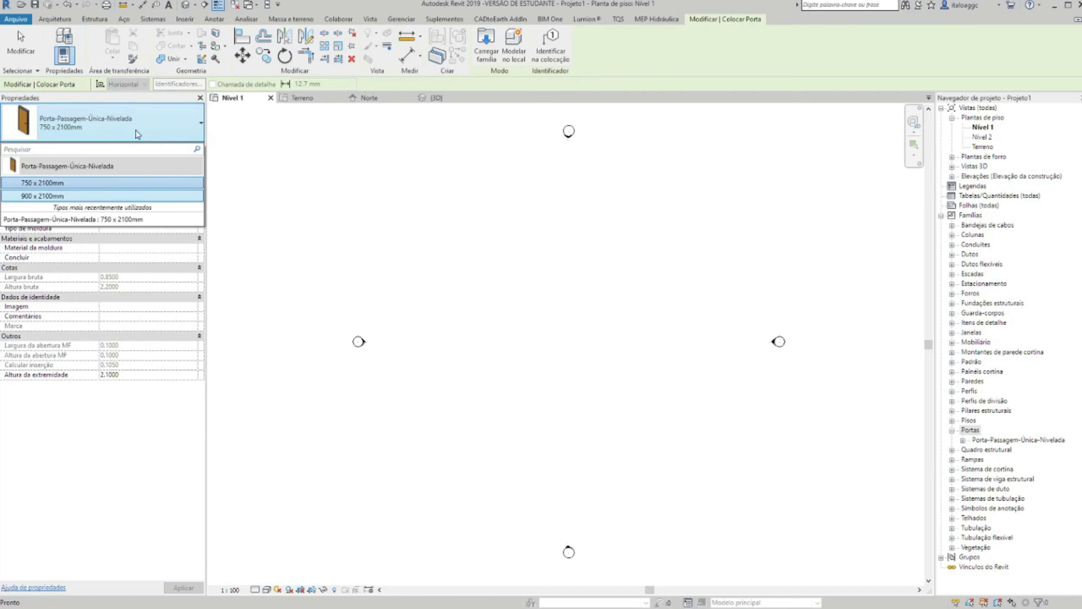
{"action": "left_click", "coordinate": [81, 197]}
{"action": "key", "text": "Escape"}
{"action": "key", "text": "Escape"}
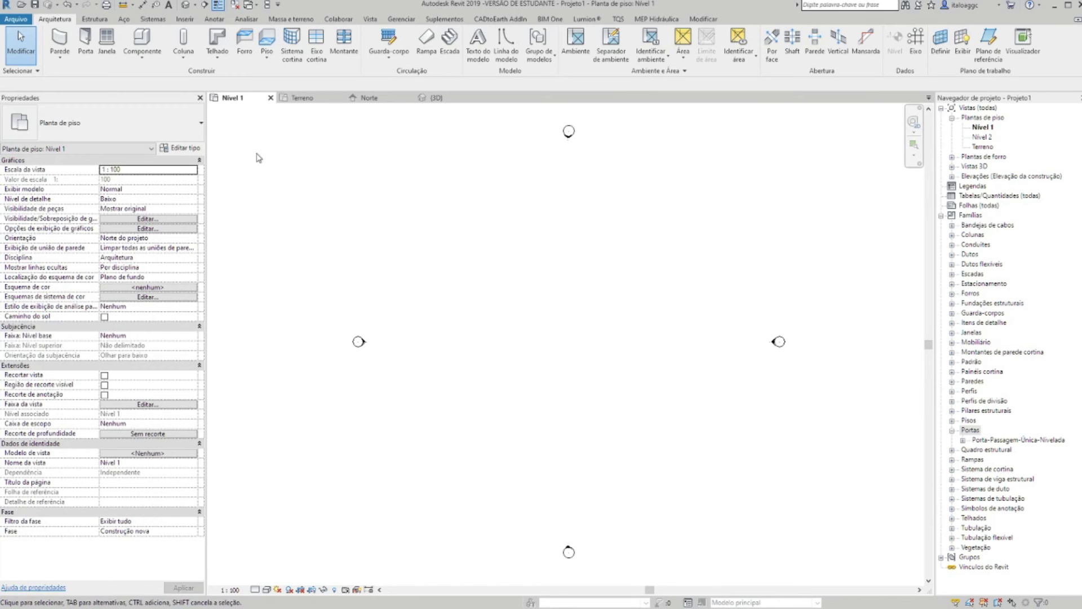
Start the Window command and look through the available M_Fixo window types
{"action": "left_click", "coordinate": [107, 53]}
{"action": "left_click", "coordinate": [124, 128]}
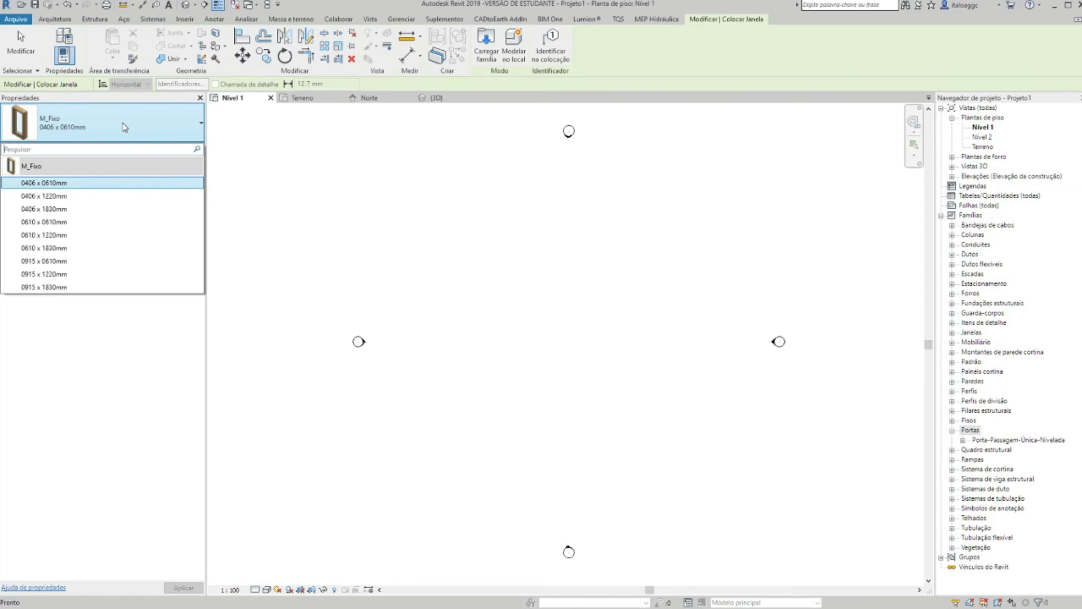
{"action": "left_click", "coordinate": [124, 126]}
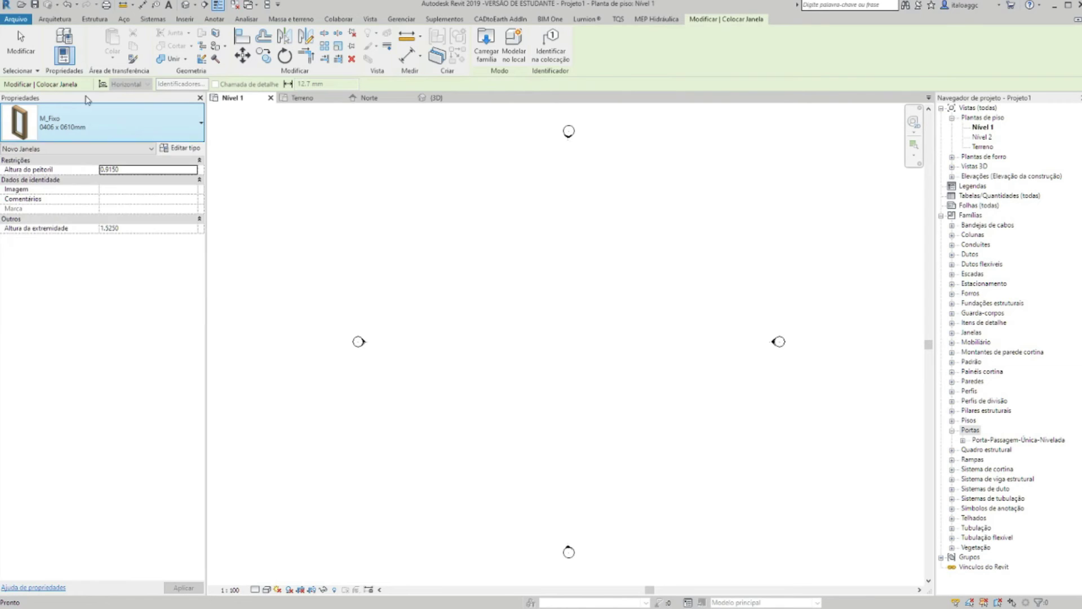
Save the project as a Revit template (.rte) named Modelo Aula Revit on the desktop
{"action": "left_click", "coordinate": [15, 20]}
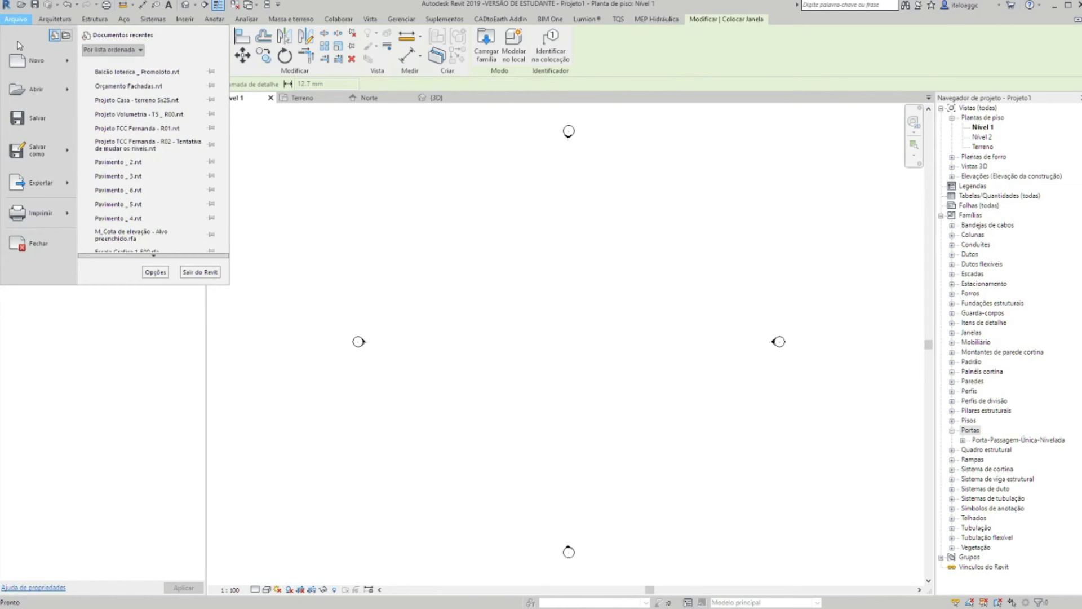
{"action": "mouse_move", "coordinate": [15, 163]}
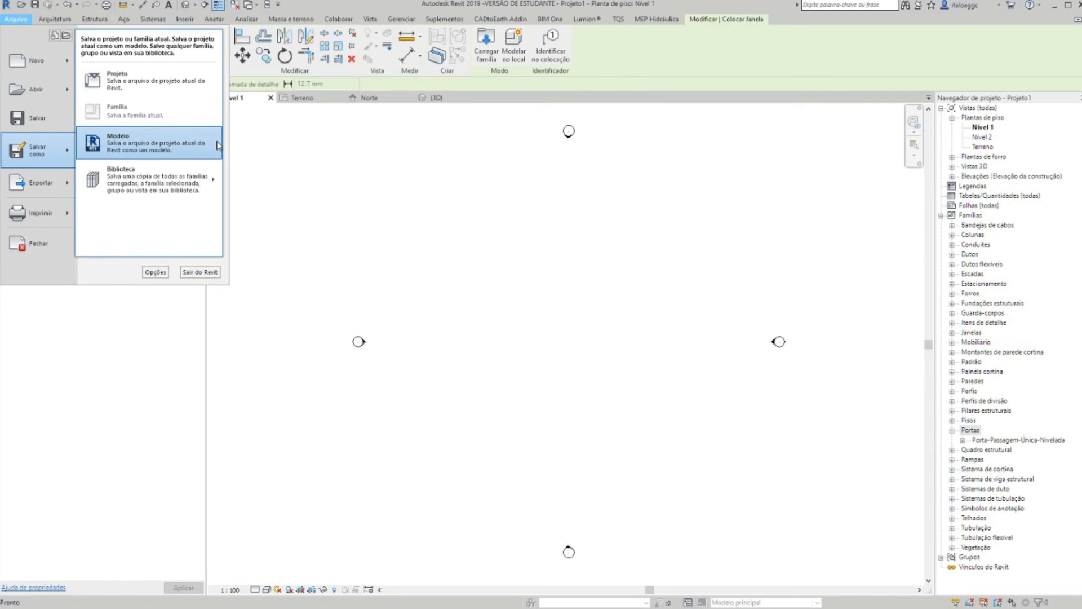
{"action": "left_click", "coordinate": [142, 145]}
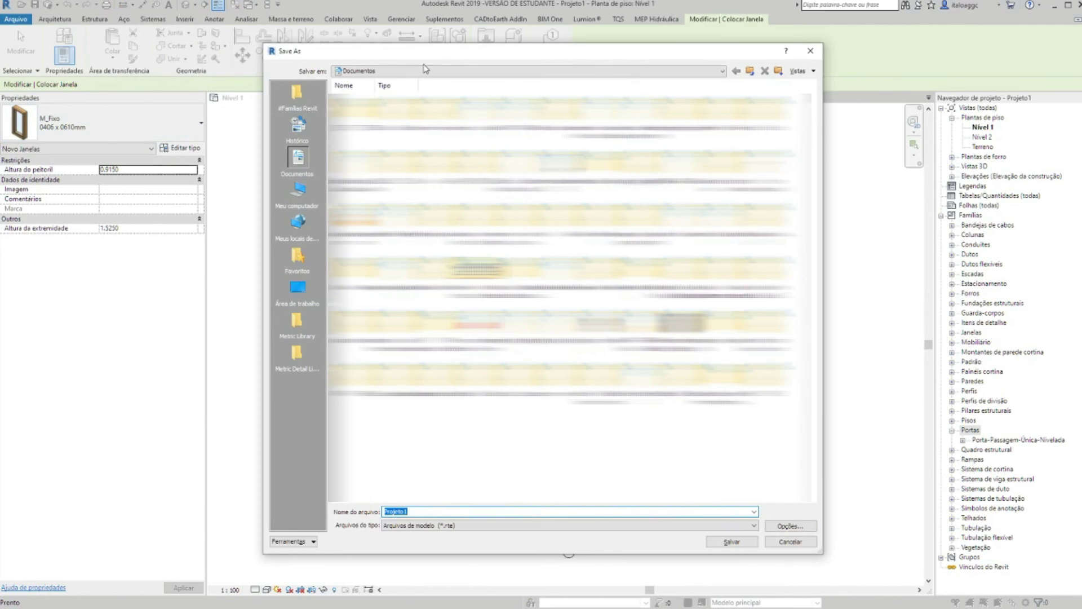
{"action": "left_click", "coordinate": [299, 291]}
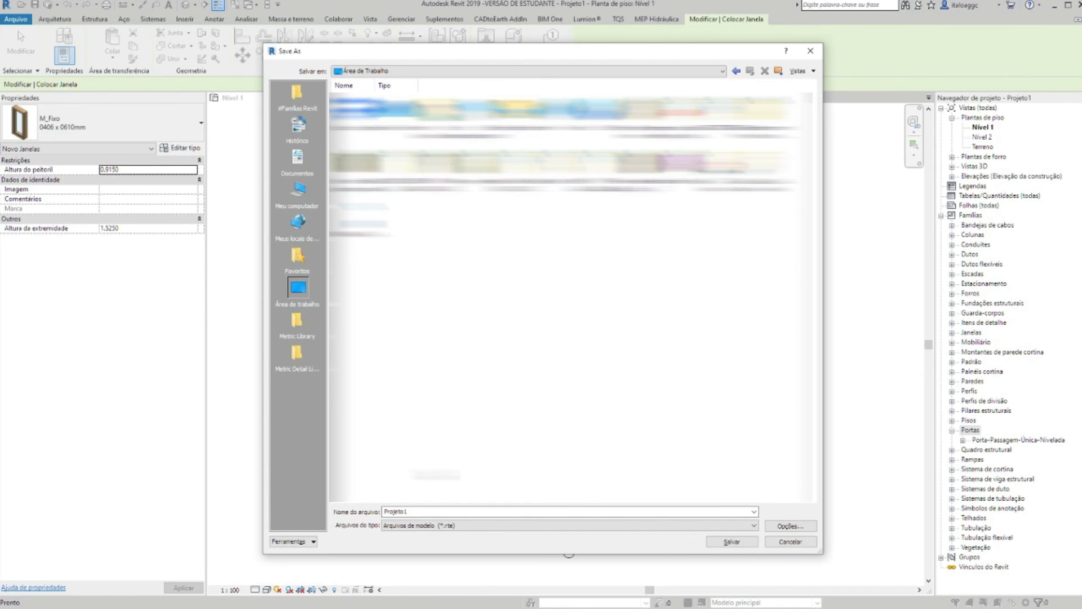
{"action": "double_click", "coordinate": [427, 515]}
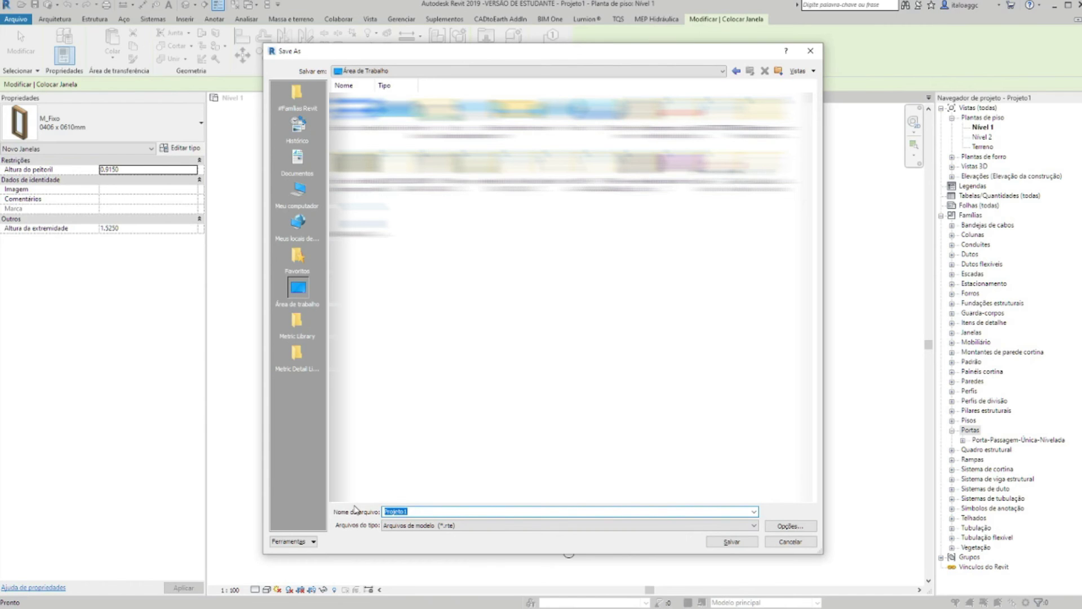
{"action": "type", "text": "Modelo Aula Revit"}
{"action": "left_click", "coordinate": [756, 542]}
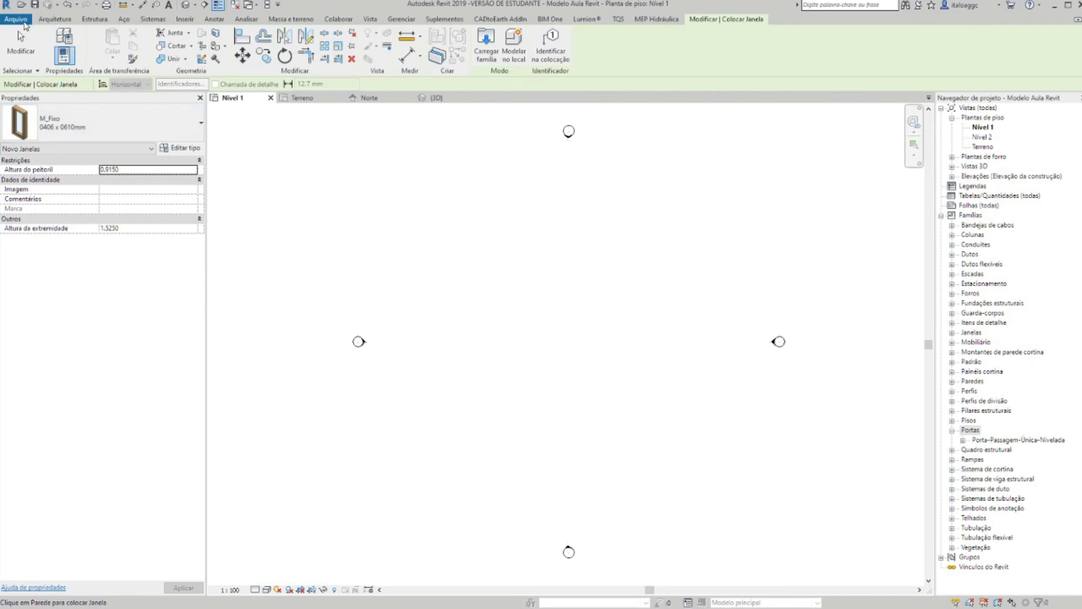
Close the Modelo Aula Revit template file
{"action": "left_click", "coordinate": [24, 23]}
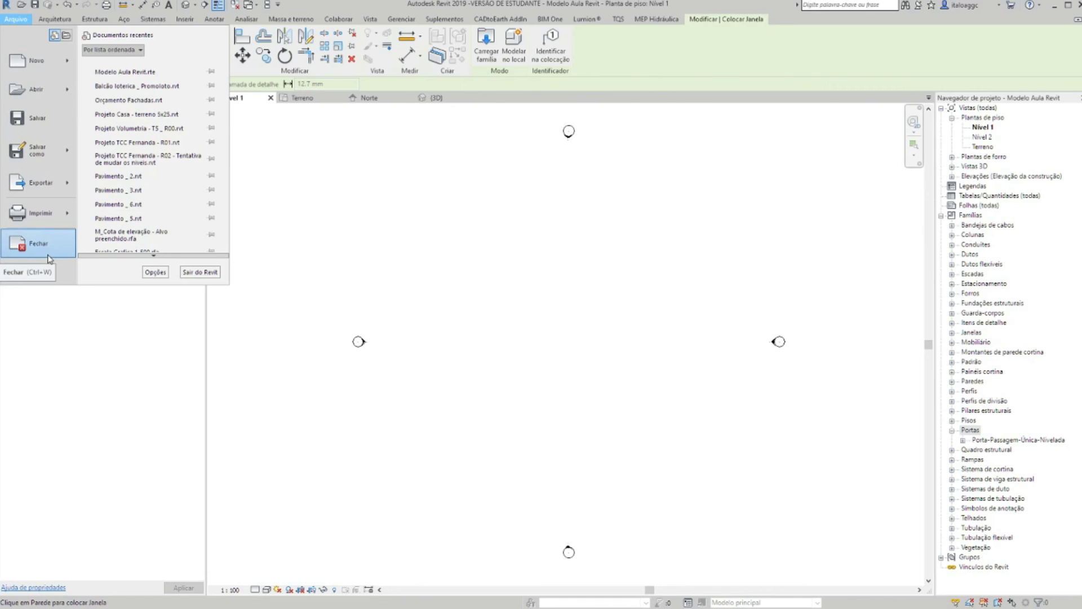
{"action": "left_click", "coordinate": [588, 272]}
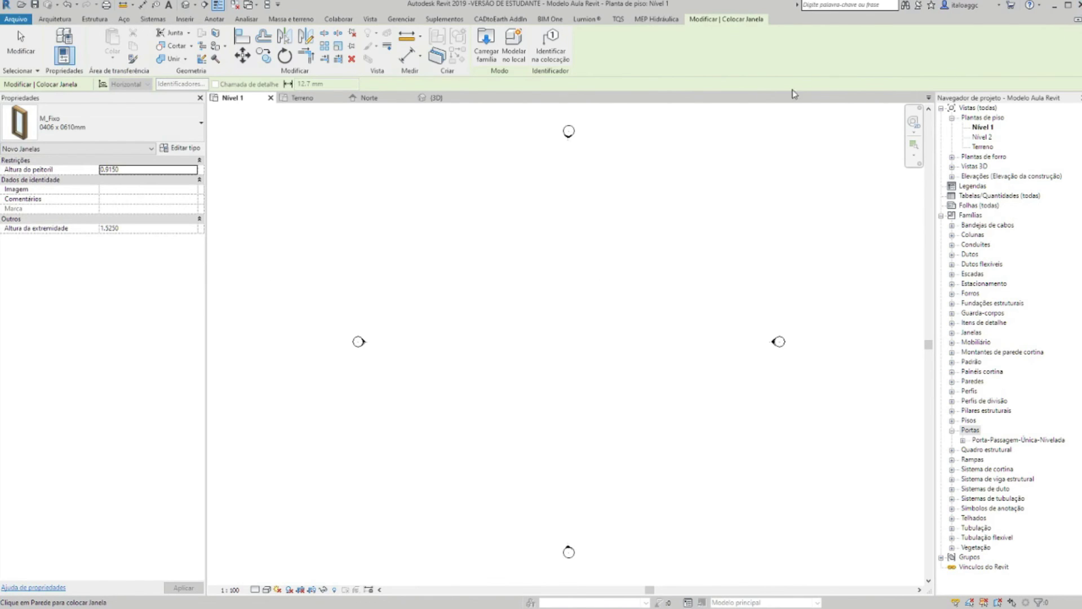
{"action": "left_click", "coordinate": [17, 19]}
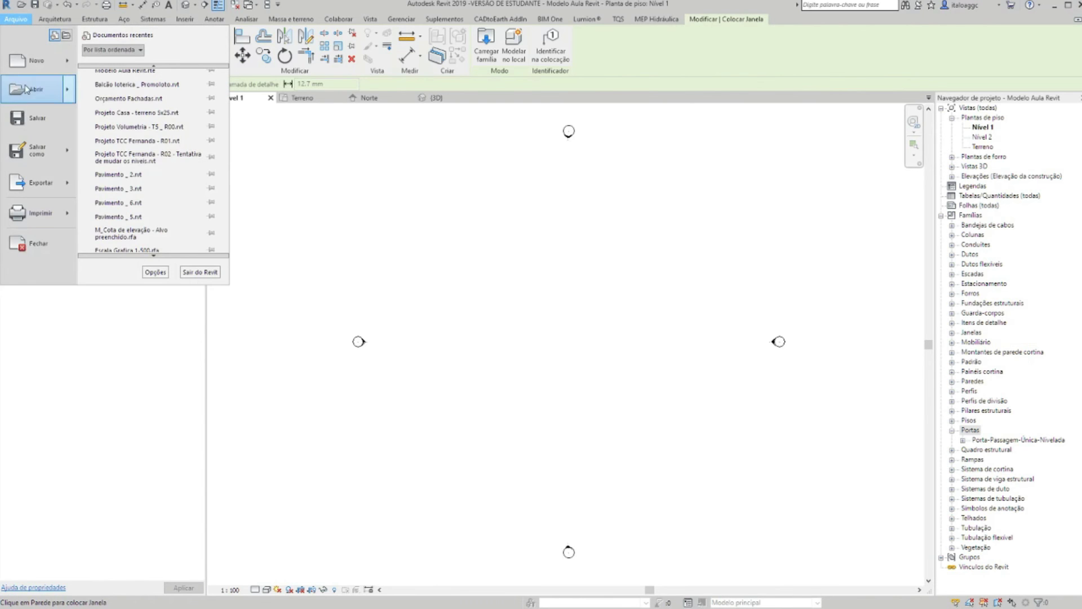
{"action": "left_click", "coordinate": [39, 243]}
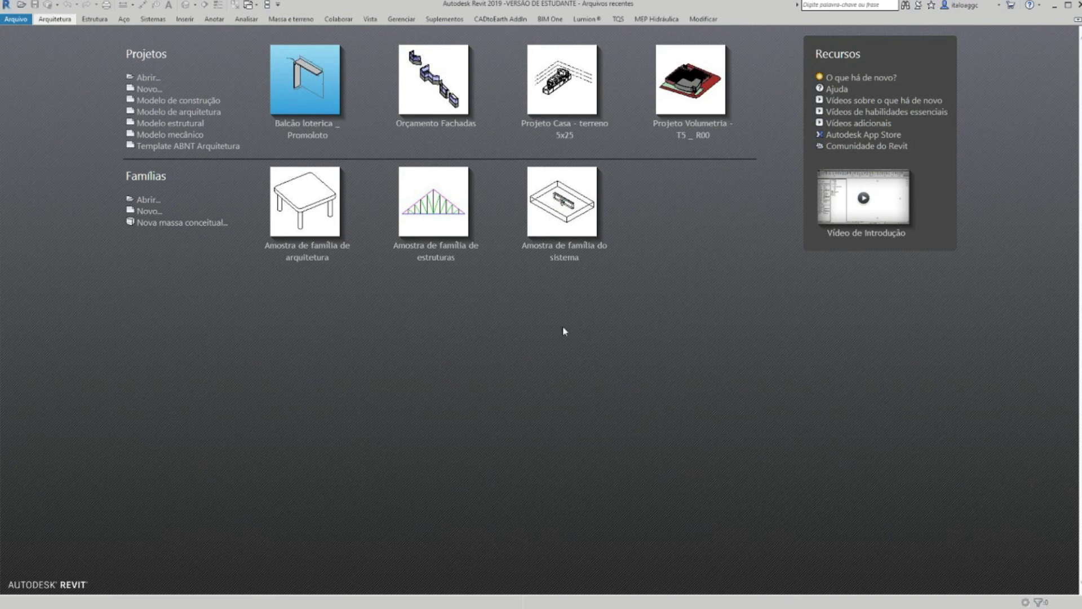
{"action": "left_click", "coordinate": [148, 90]}
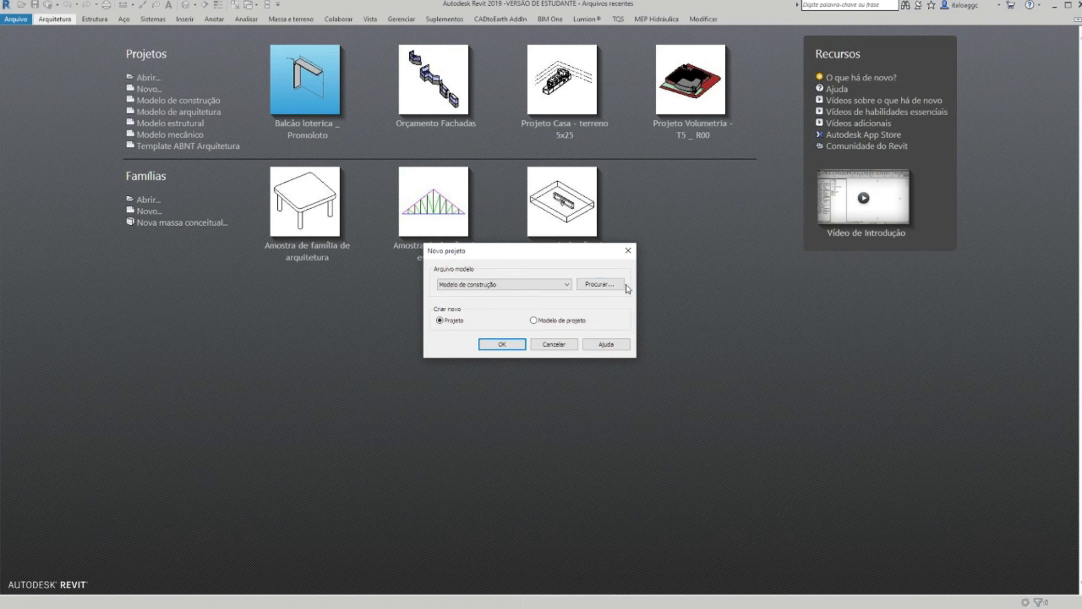
{"action": "left_click", "coordinate": [595, 285]}
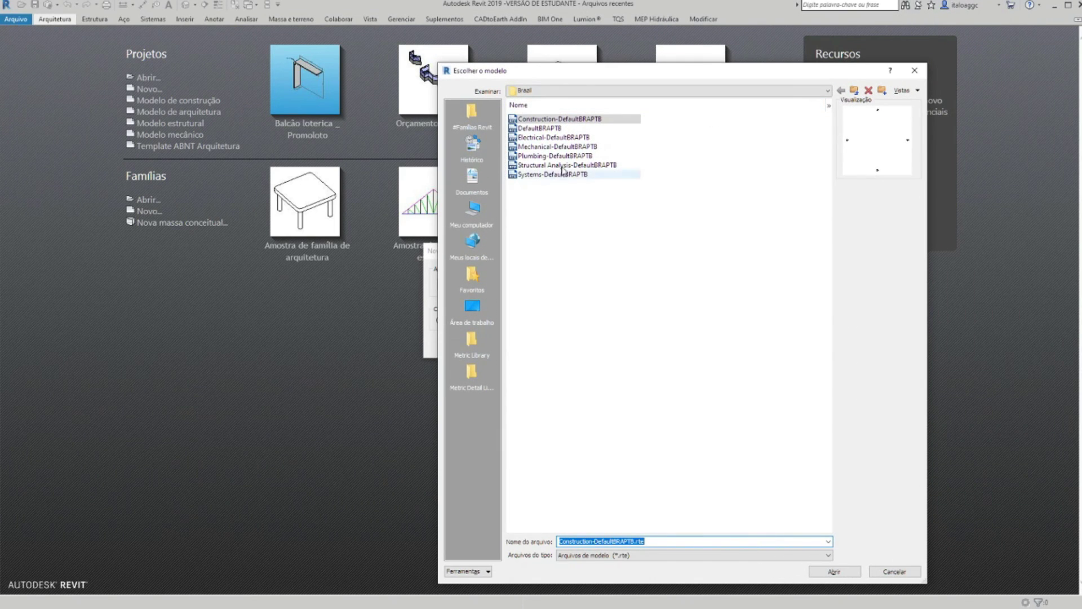
{"action": "left_click", "coordinate": [473, 312]}
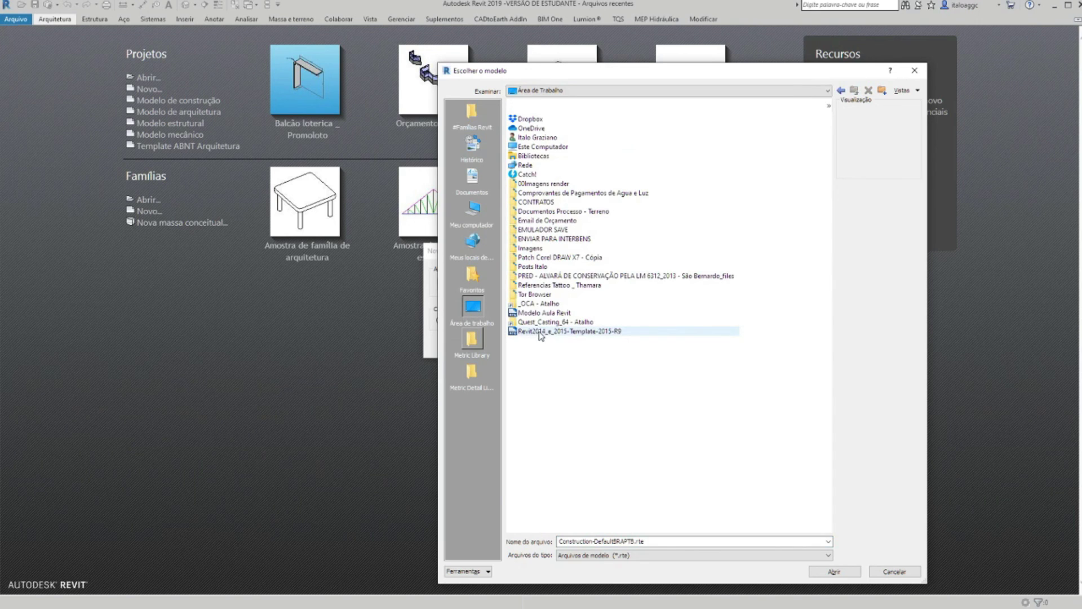
{"action": "left_click", "coordinate": [536, 314]}
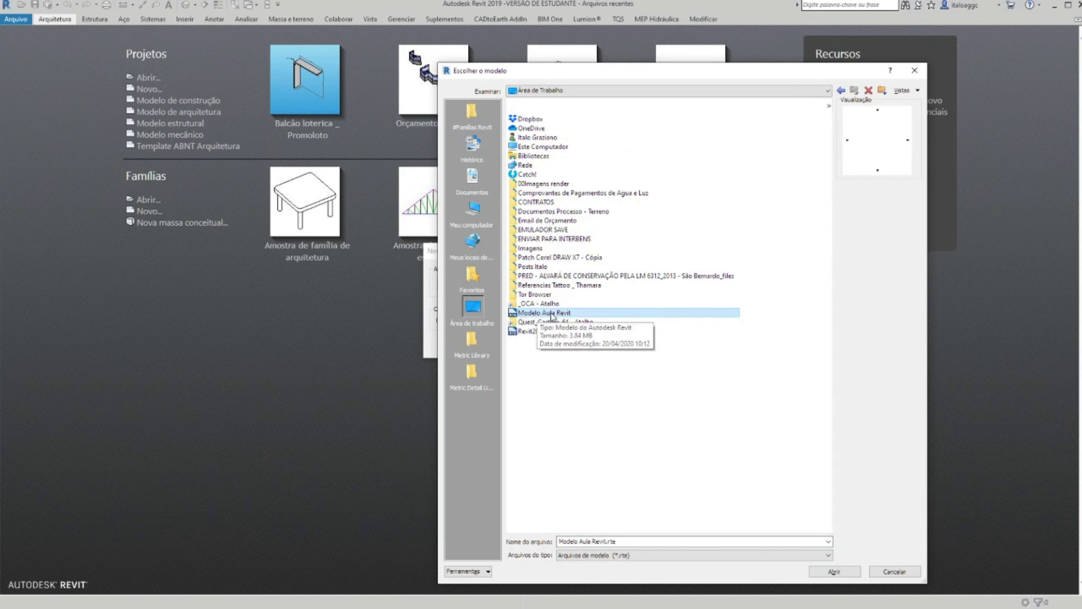
{"action": "left_click", "coordinate": [834, 572]}
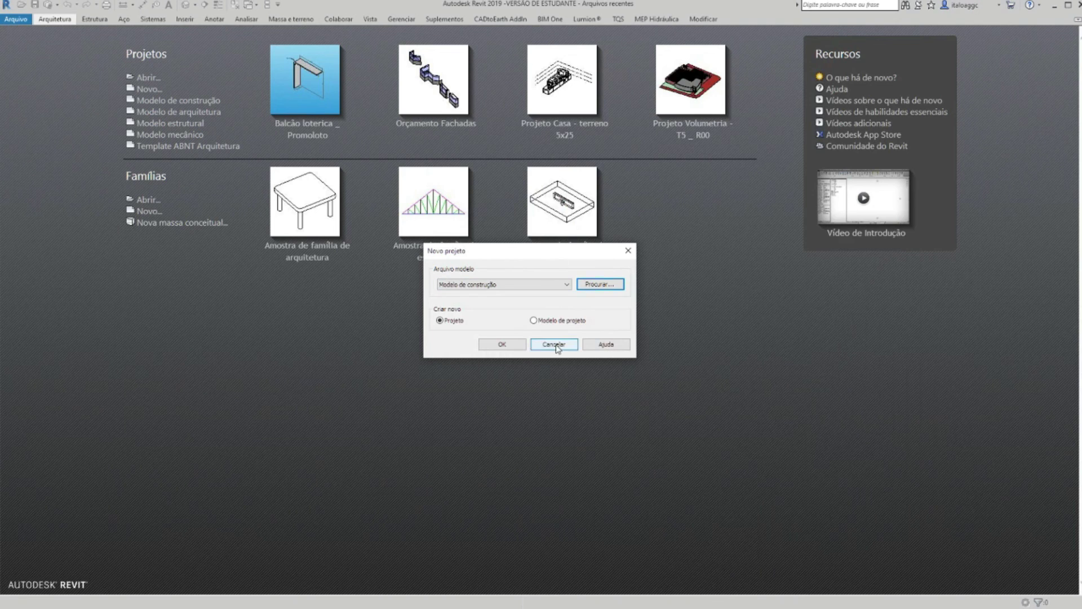
{"action": "left_click", "coordinate": [555, 345]}
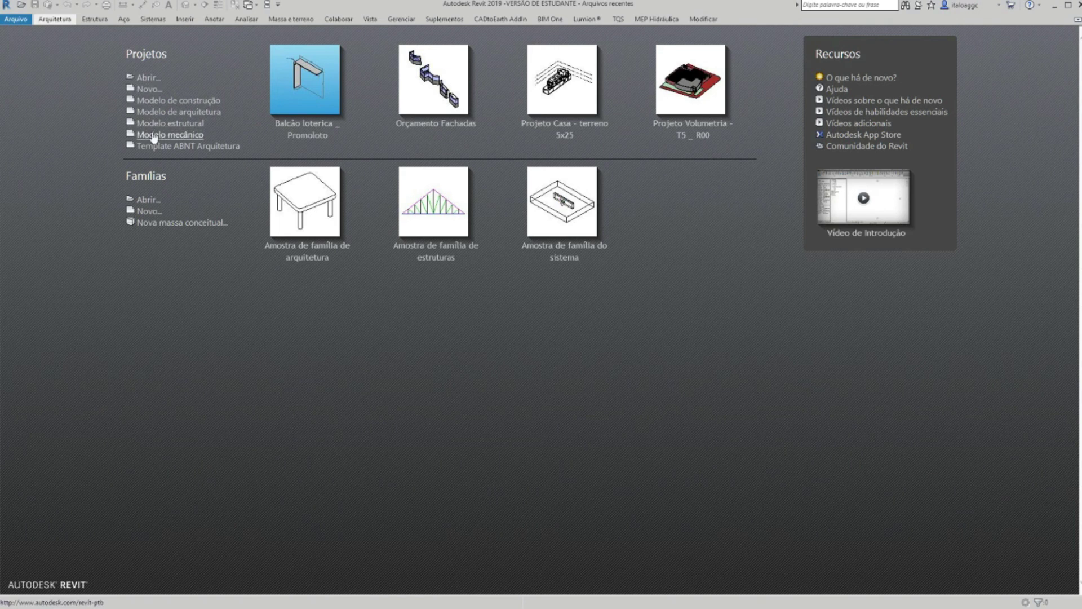
Add the Modelo Aula Revit template from the desktop to the project template files in the file locations options
{"action": "left_click", "coordinate": [15, 21]}
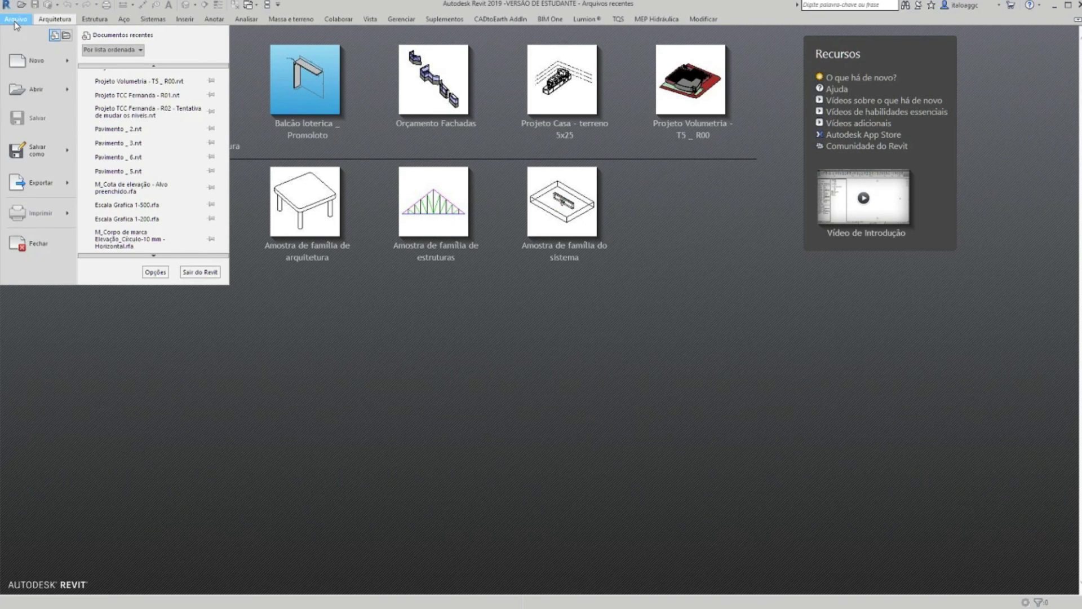
{"action": "left_click", "coordinate": [156, 274]}
{"action": "left_click_drag", "start_coordinate": [802, 155], "coordinate": [681, 156]}
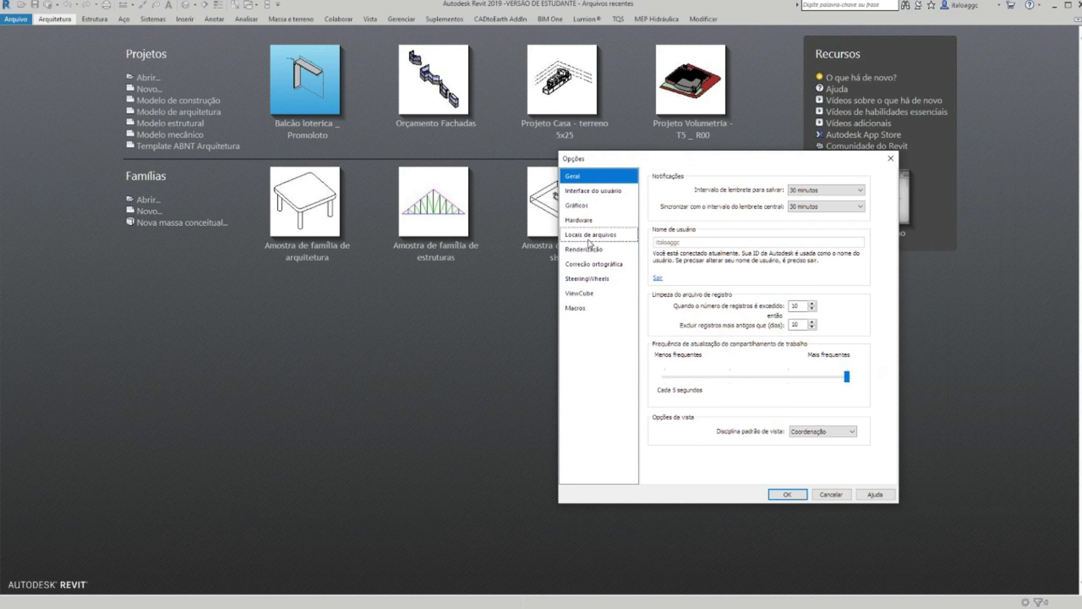
{"action": "left_click", "coordinate": [571, 236]}
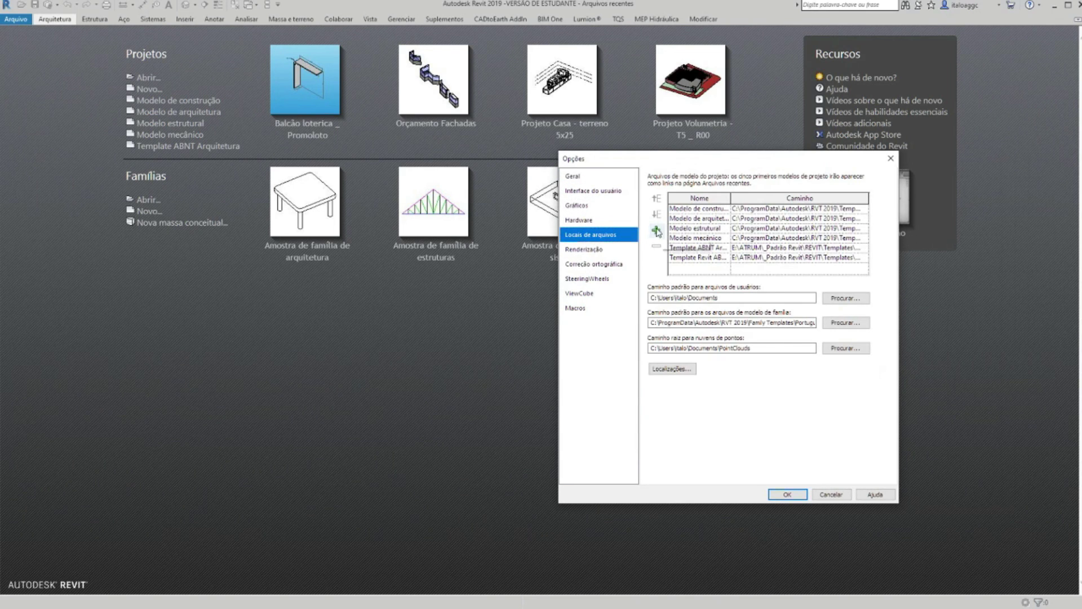
{"action": "left_click_drag", "start_coordinate": [731, 198], "coordinate": [760, 198]}
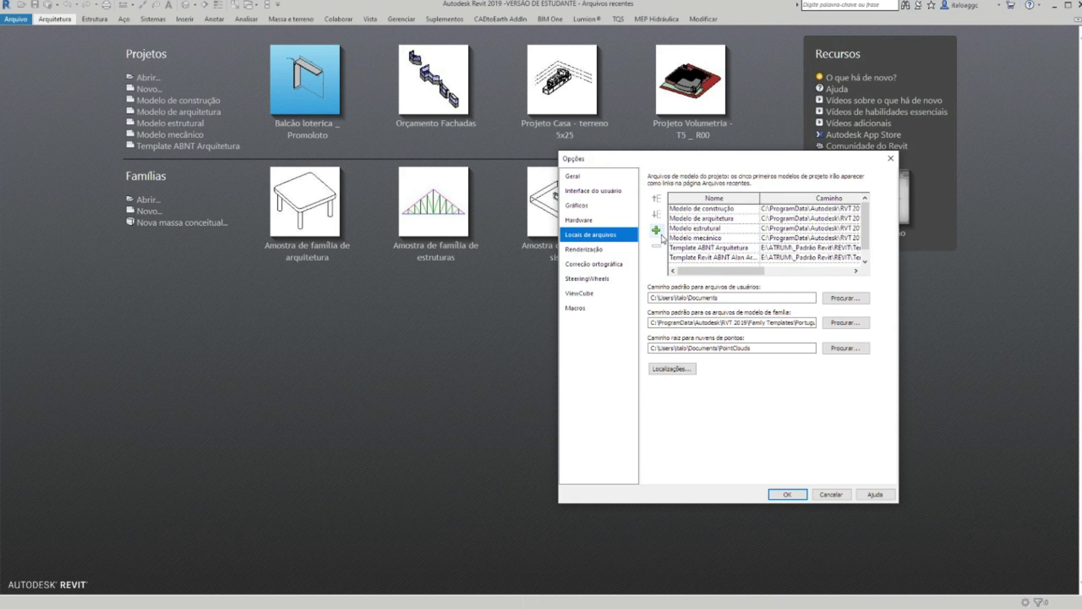
{"action": "left_click", "coordinate": [656, 231]}
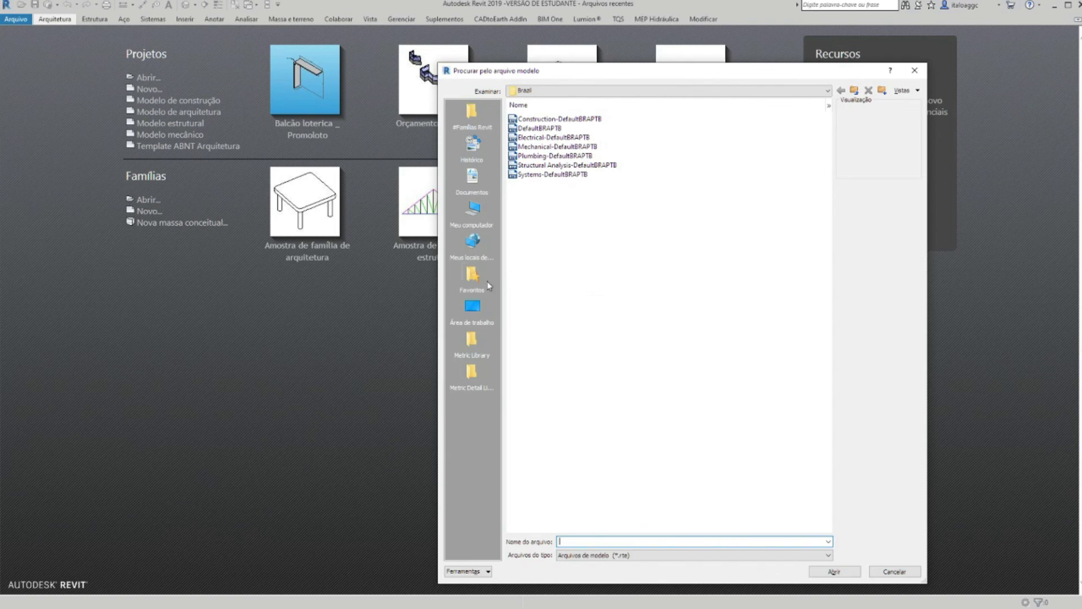
{"action": "left_click", "coordinate": [472, 308]}
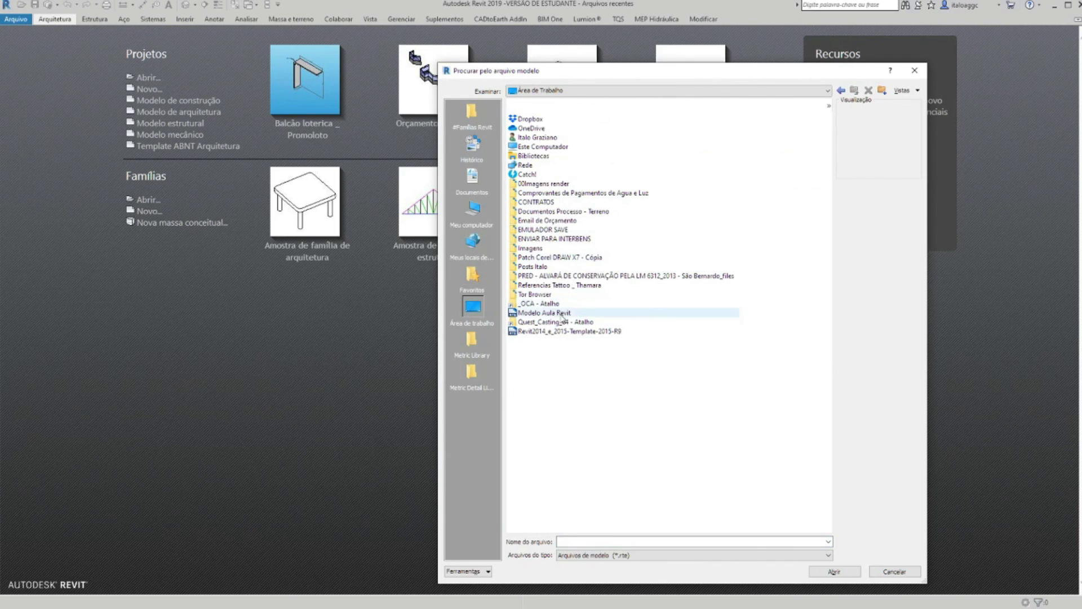
{"action": "left_click", "coordinate": [563, 314]}
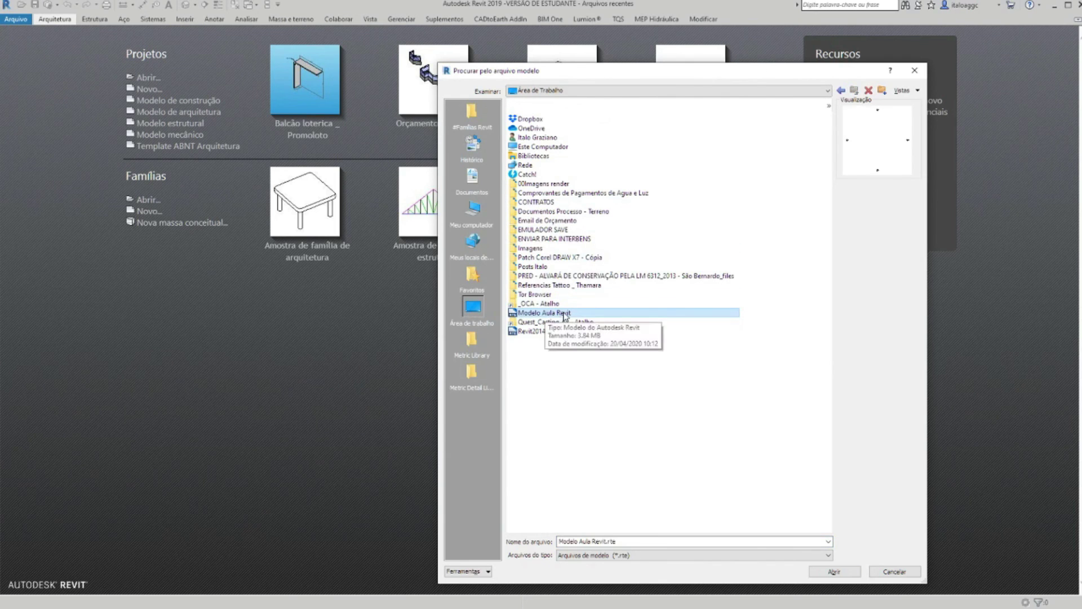
{"action": "left_click", "coordinate": [818, 571]}
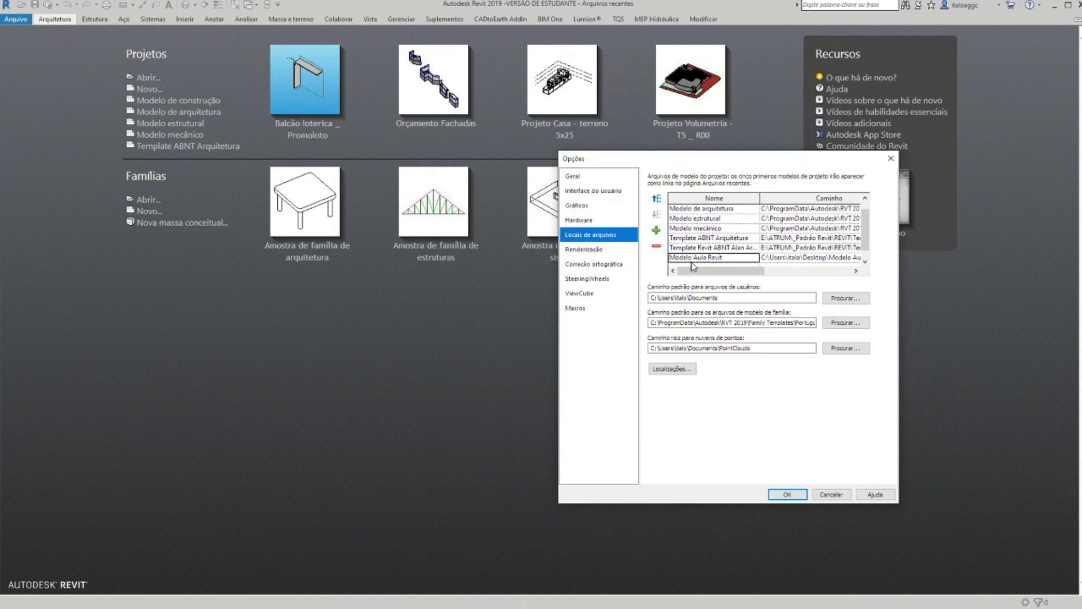
Move Modelo Aula Revit to the first place among the project templates and apply the options
{"action": "double_click", "coordinate": [734, 258]}
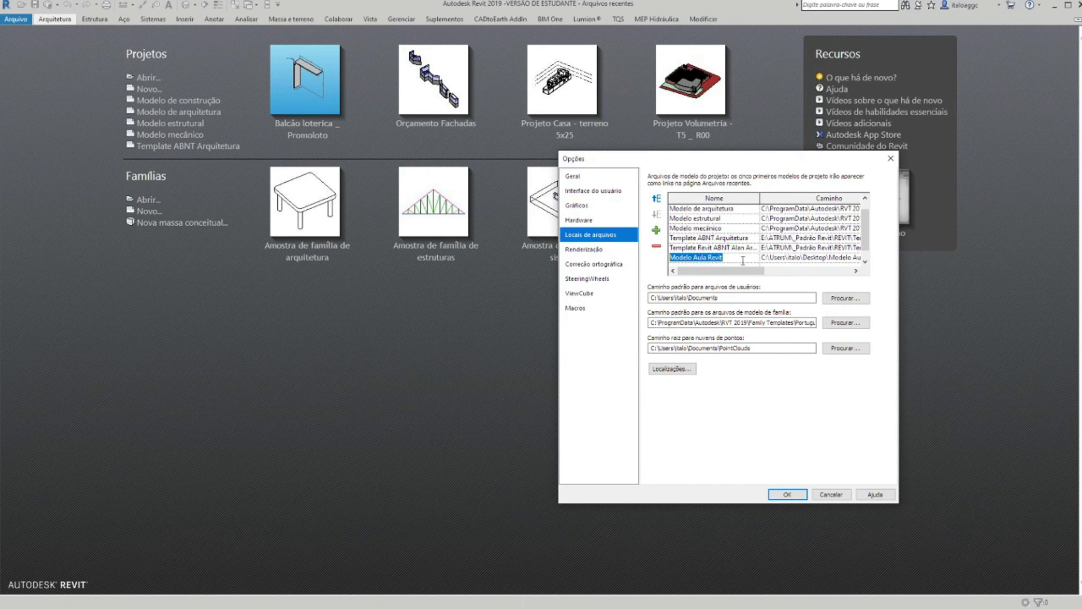
{"action": "left_click", "coordinate": [656, 198]}
{"action": "left_click", "coordinate": [656, 199]}
{"action": "left_click", "coordinate": [657, 201]}
{"action": "left_click", "coordinate": [660, 202]}
{"action": "left_click", "coordinate": [658, 199]}
{"action": "left_click", "coordinate": [657, 199]}
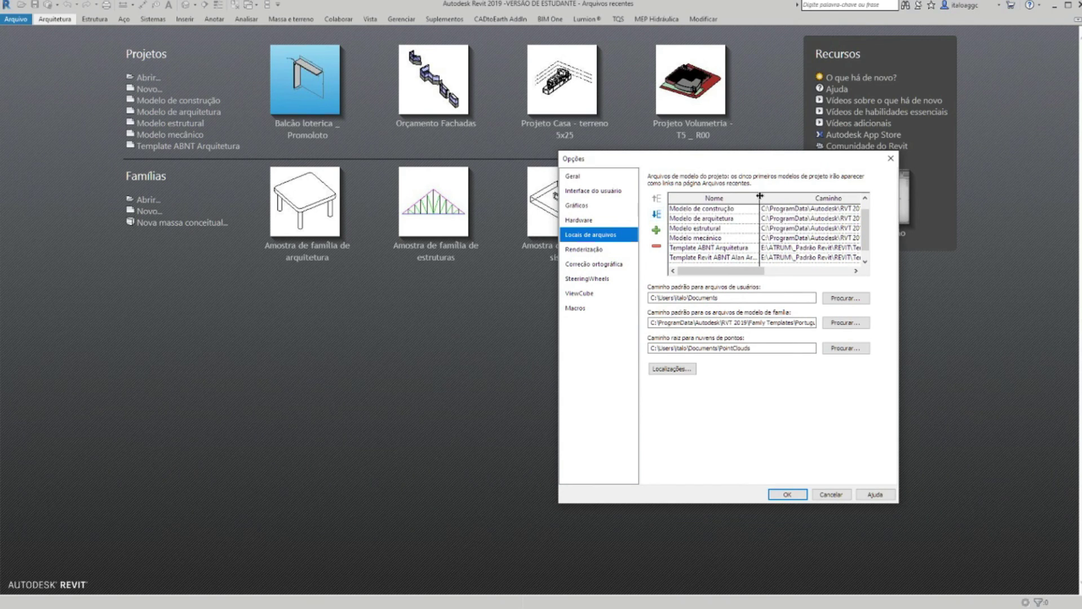
{"action": "left_click_drag", "start_coordinate": [864, 215], "coordinate": [868, 206]}
{"action": "left_click", "coordinate": [734, 210]}
{"action": "left_click_drag", "start_coordinate": [733, 211], "coordinate": [670, 211]}
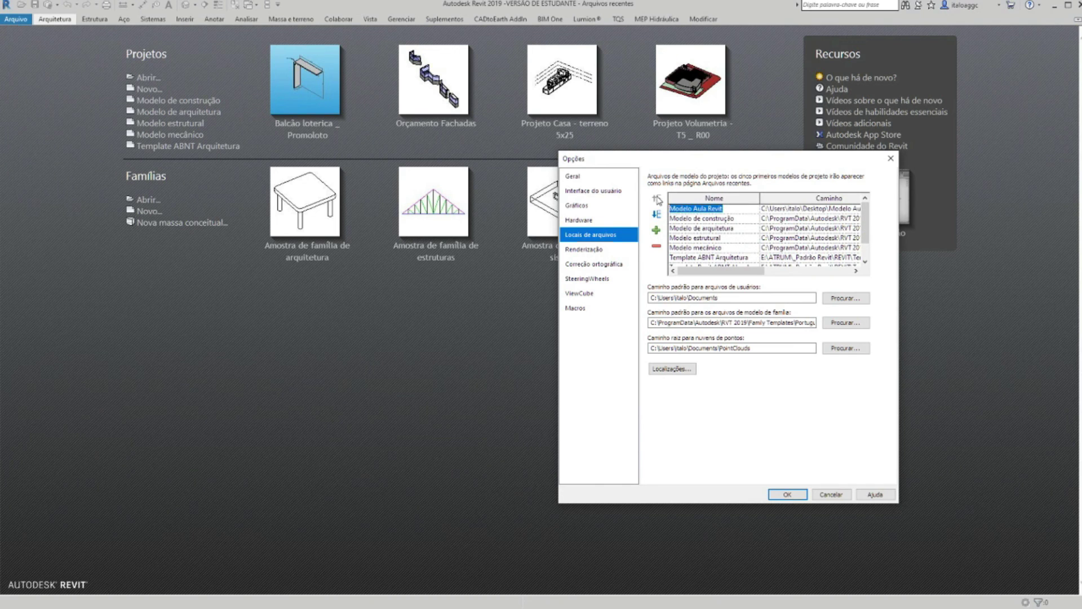
{"action": "left_click", "coordinate": [656, 215]}
{"action": "left_click", "coordinate": [656, 199]}
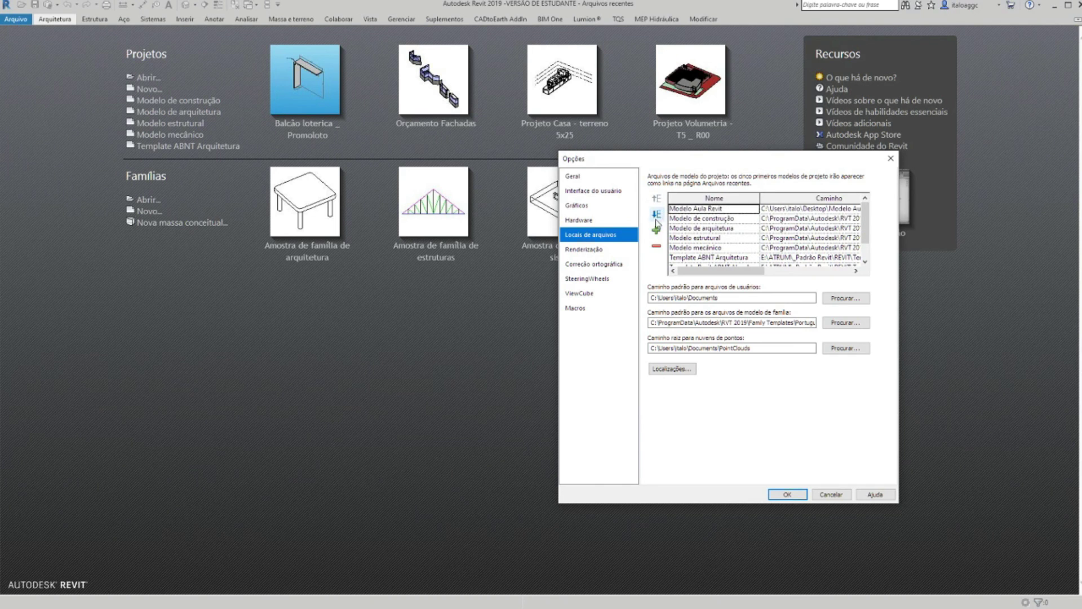
{"action": "left_click", "coordinate": [781, 496]}
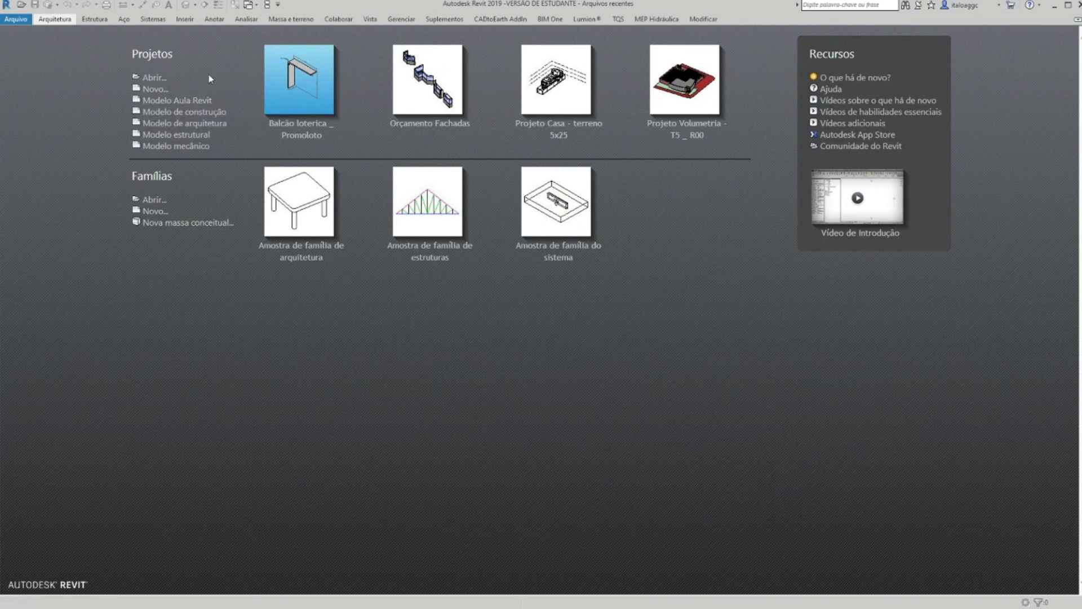
Create a project from the Modelo Aula Revit template and close it again
{"action": "left_click", "coordinate": [200, 104]}
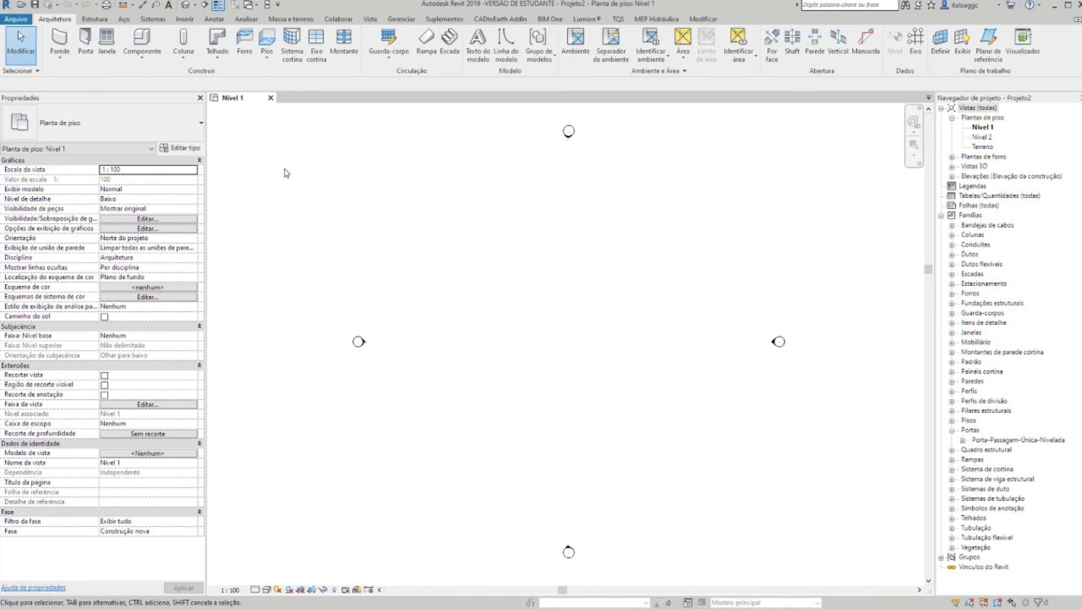
{"action": "left_click", "coordinate": [19, 19]}
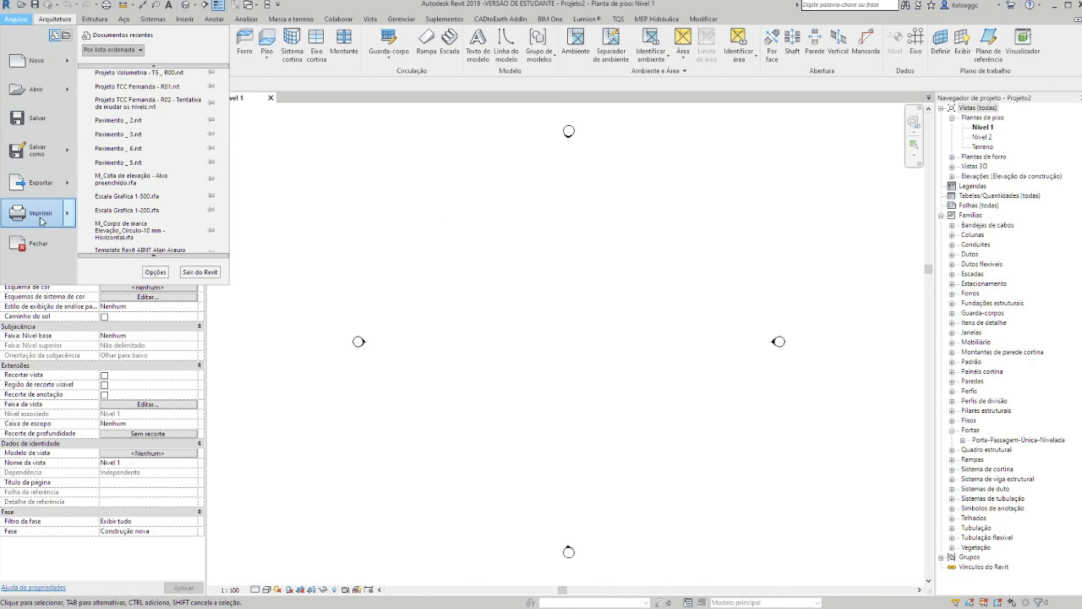
{"action": "left_click", "coordinate": [38, 241]}
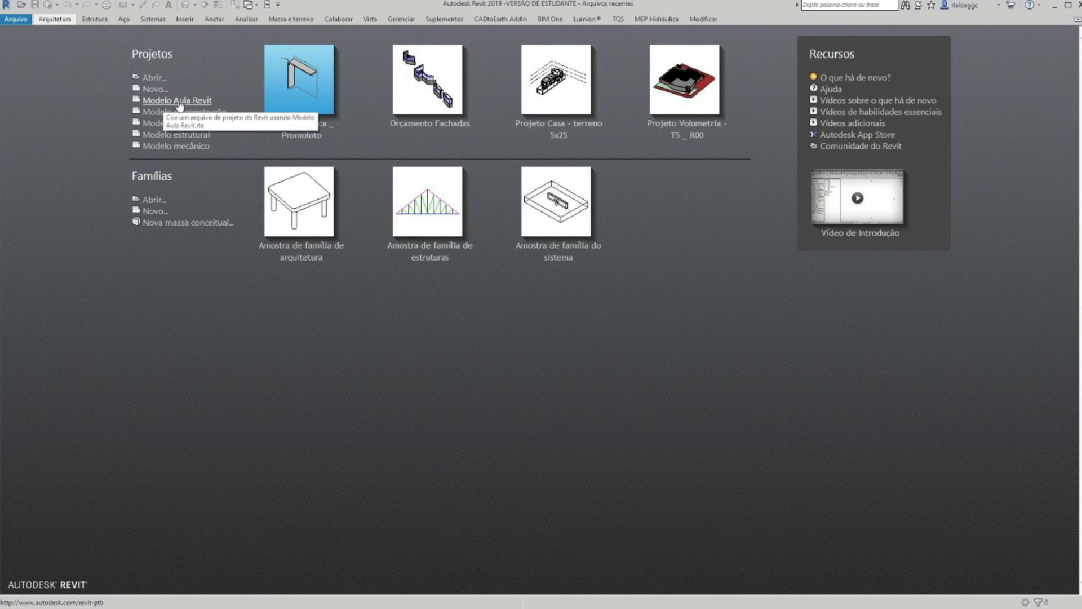
Start a project from the Modelo Aula Revit template and draw a chain of four walls on the Nível 1 plan, the last one diagonal
{"action": "left_click", "coordinate": [178, 101]}
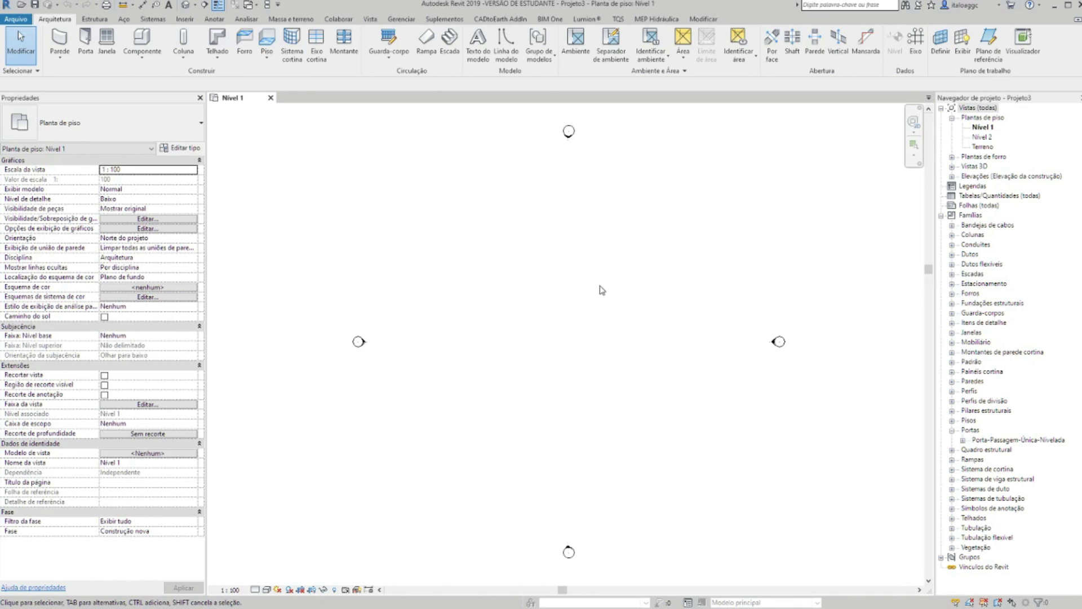
{"action": "key", "text": "w"}
{"action": "key", "text": "a"}
{"action": "left_click", "coordinate": [494, 360]}
{"action": "left_click", "coordinate": [494, 276]}
{"action": "left_click", "coordinate": [572, 276]}
{"action": "left_click", "coordinate": [572, 372]}
{"action": "key", "text": "Escape"}
{"action": "key", "text": "Escape"}
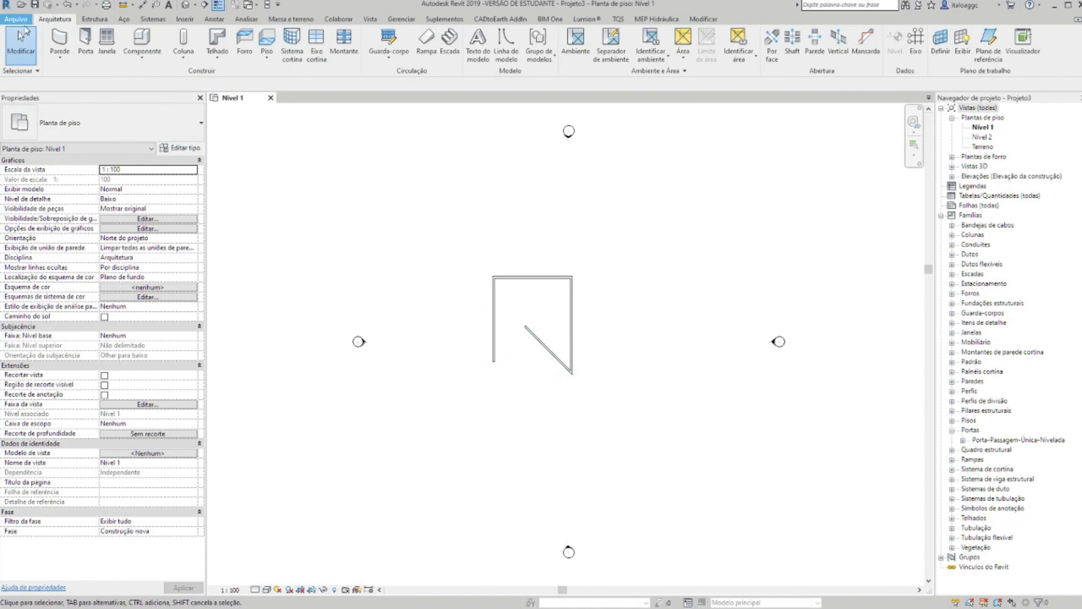
{"action": "left_click", "coordinate": [17, 19]}
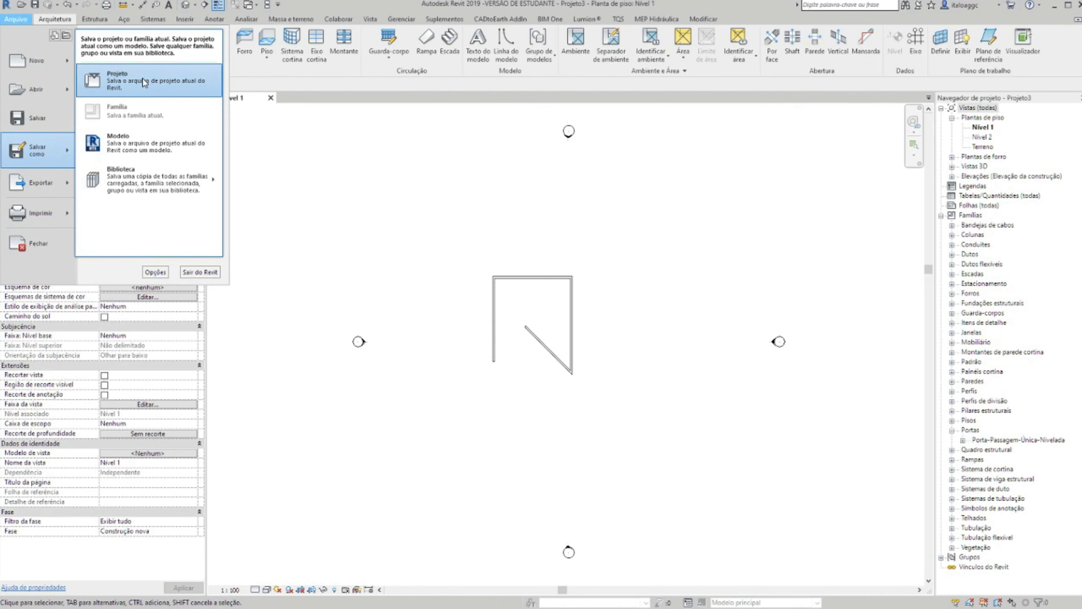
{"action": "left_click", "coordinate": [557, 224]}
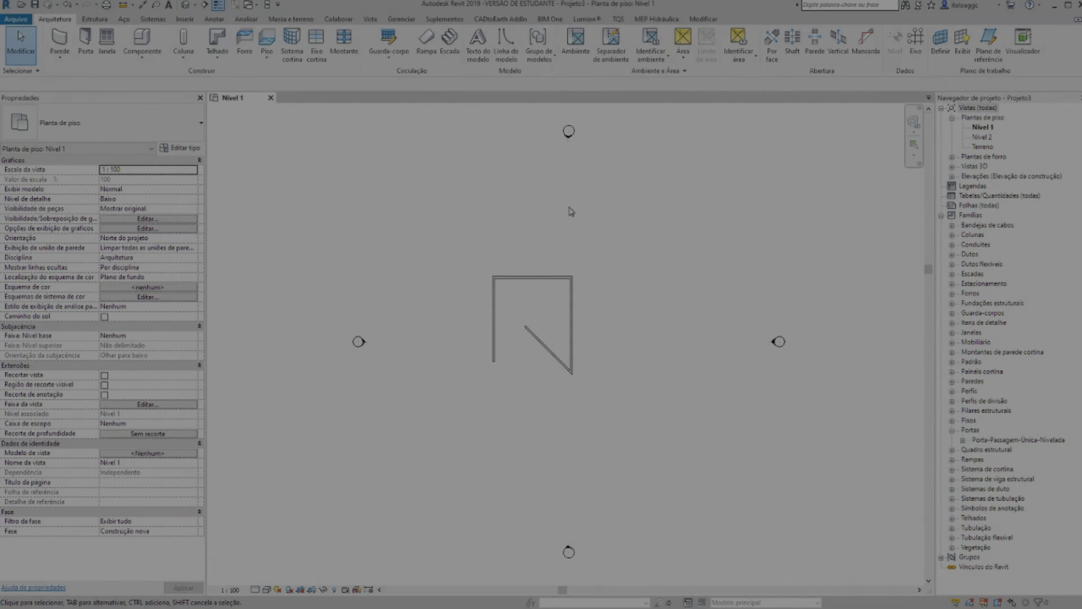